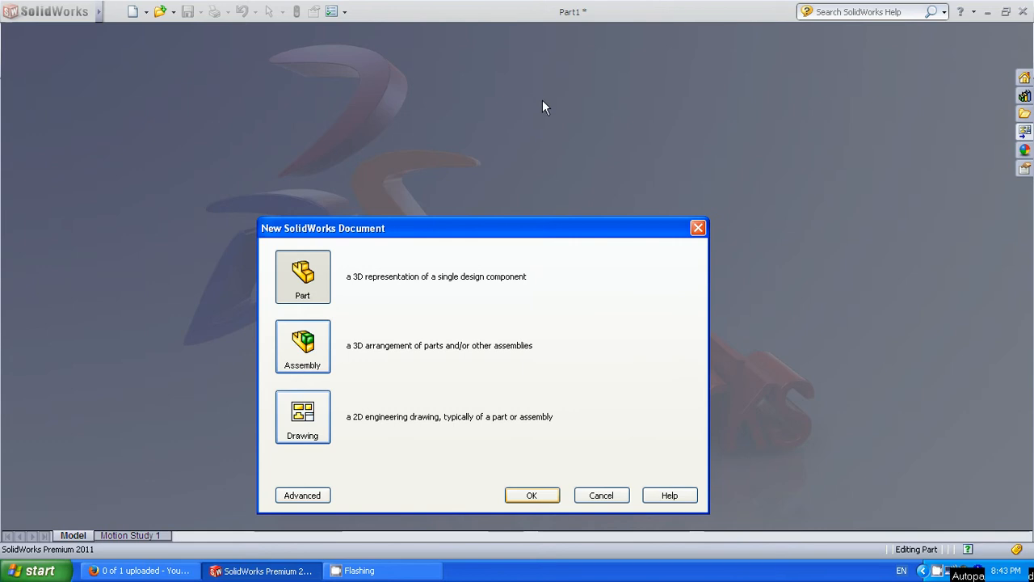
Create a new part document and set its unit system to MMGS (millimeter, gram, second)
click(543, 499)
click(345, 10)
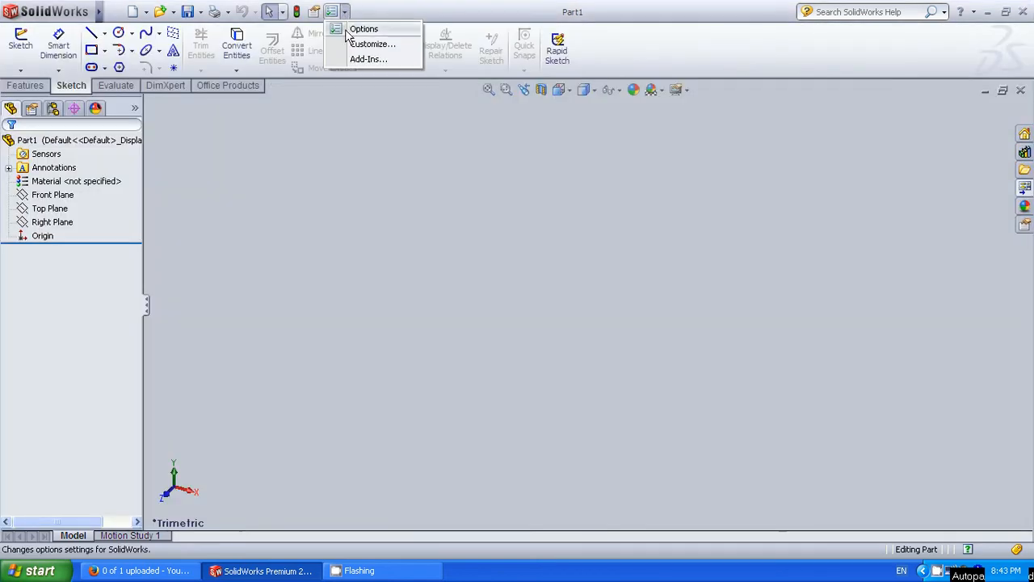
click(365, 27)
click(299, 40)
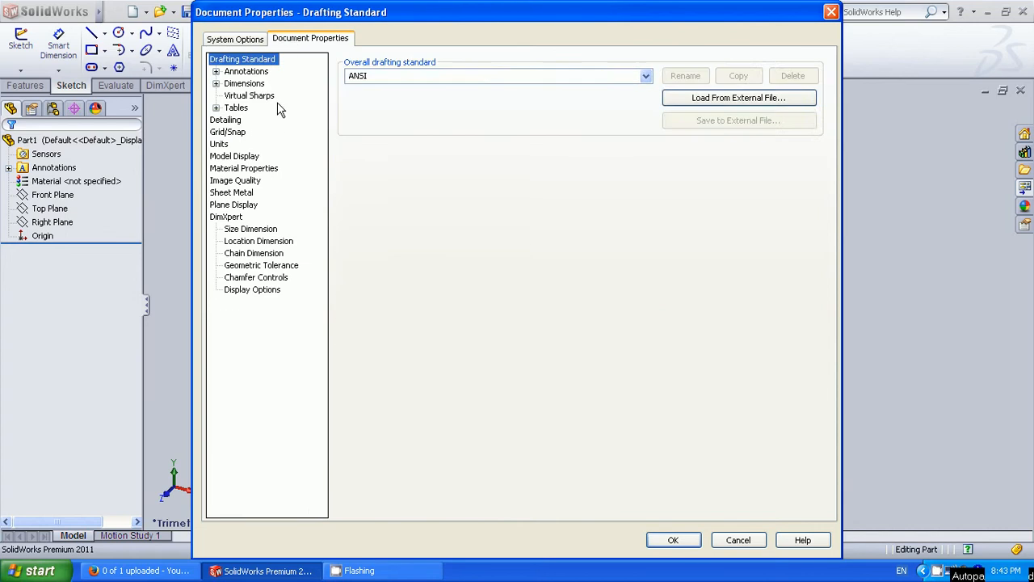
click(219, 146)
click(405, 99)
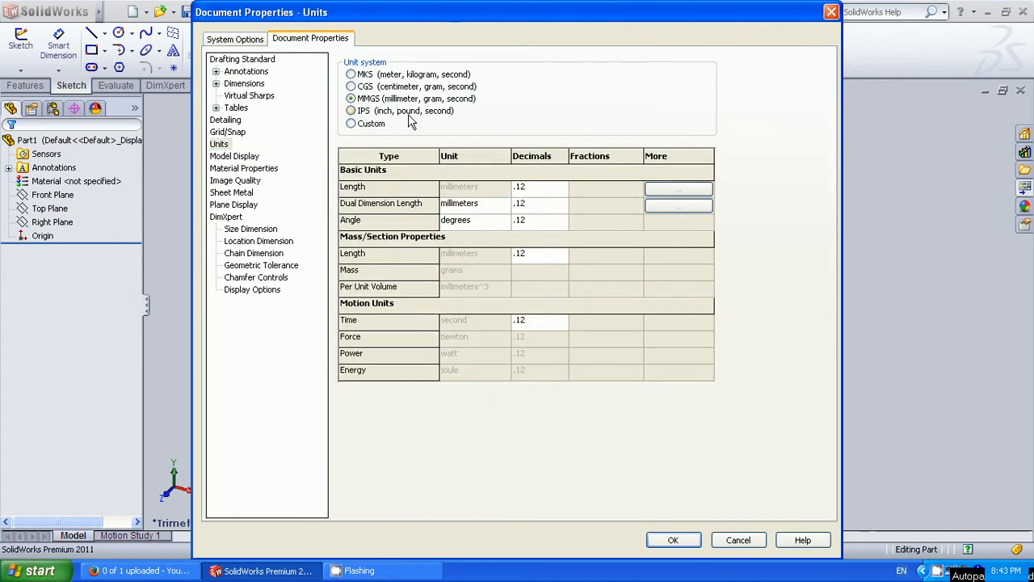
click(673, 541)
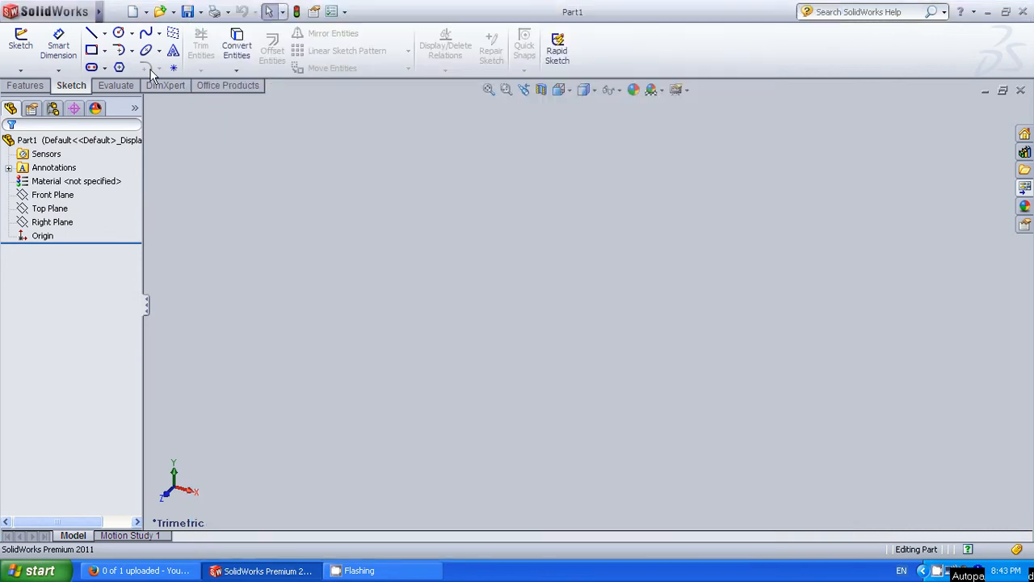
Start a Revolved Boss/Base sketch on the Front Plane and draw a vertical centerline about 106 mm long upward from the origin
click(33, 86)
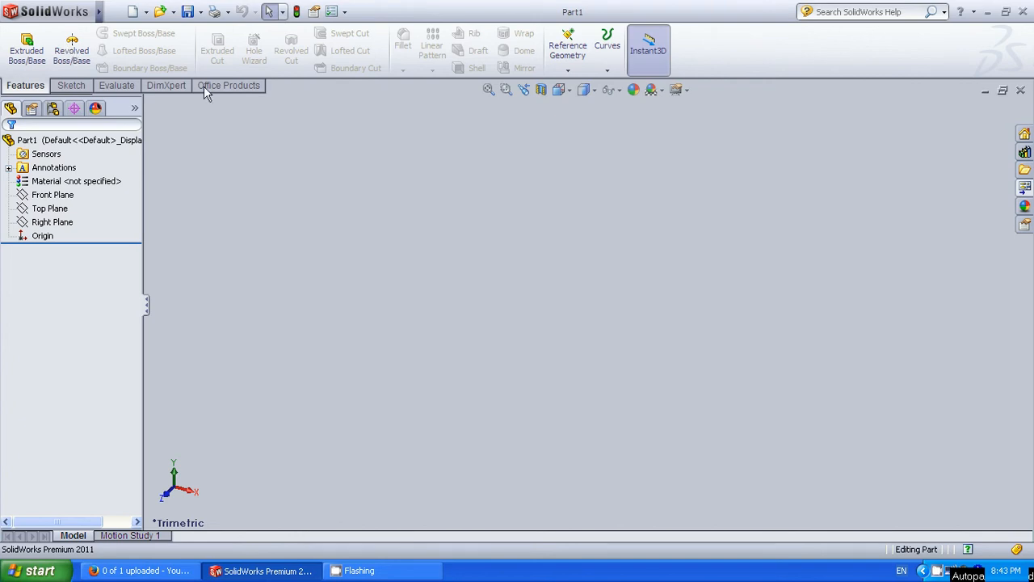
click(72, 48)
click(465, 206)
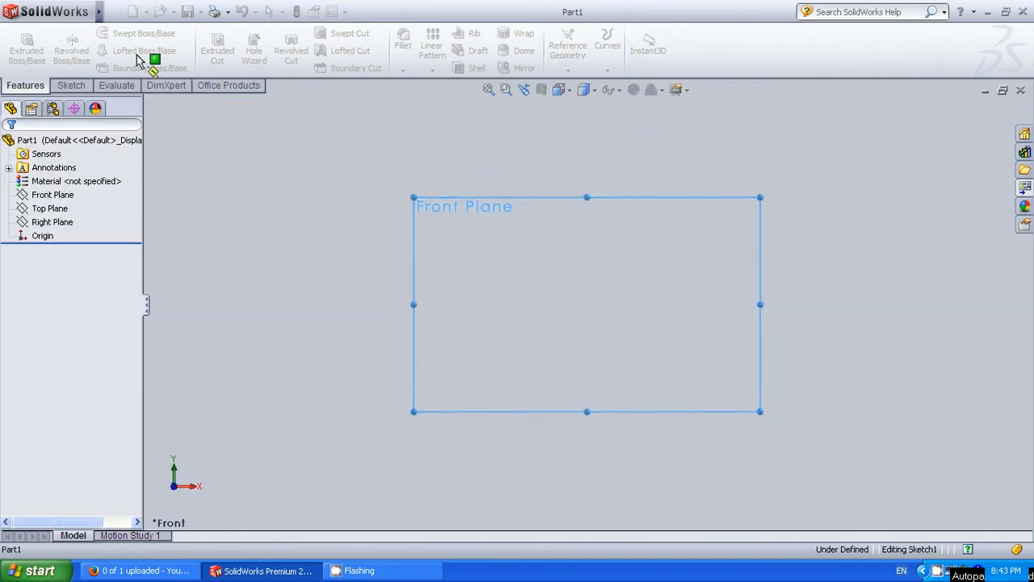
click(105, 33)
click(129, 67)
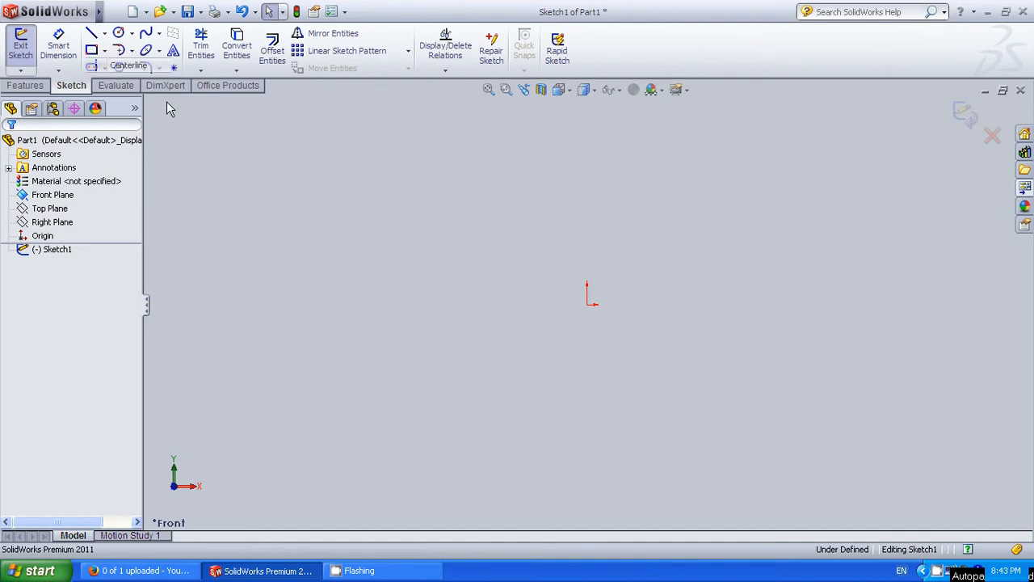
click(587, 304)
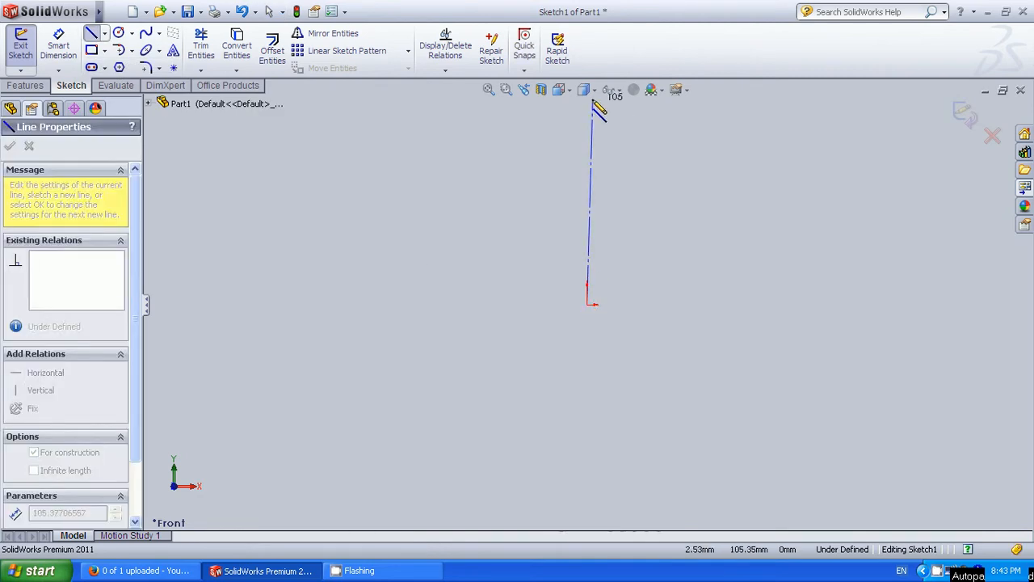
click(587, 98)
Draw a horizontal centerline about 208 mm long from the origin toward positive X
click(91, 33)
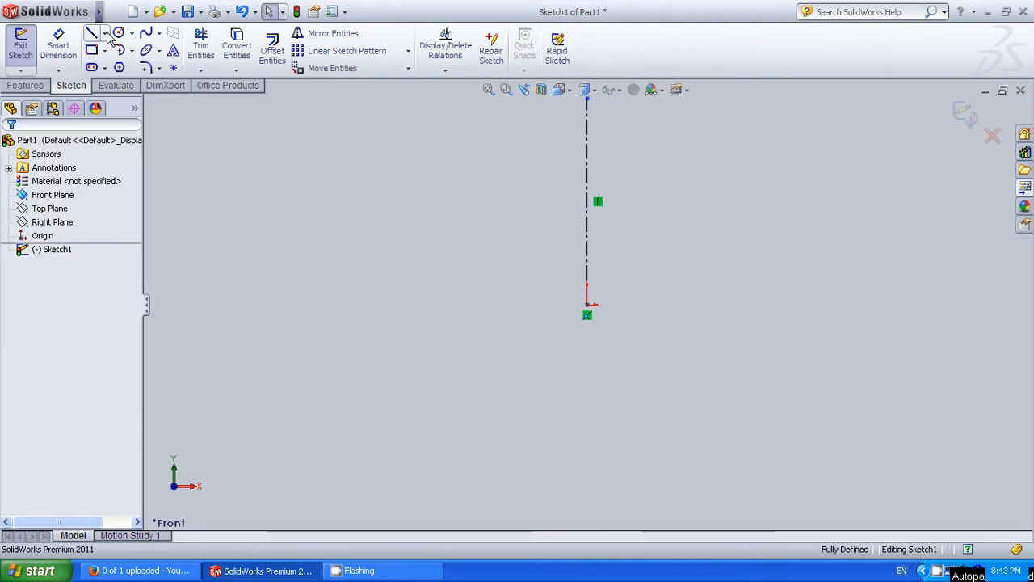
key(Return)
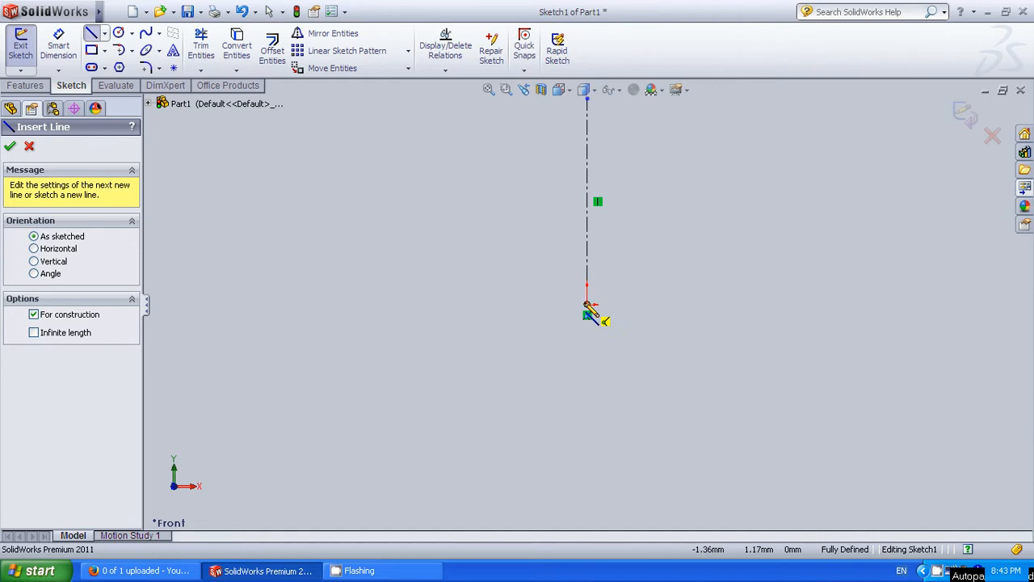
click(588, 304)
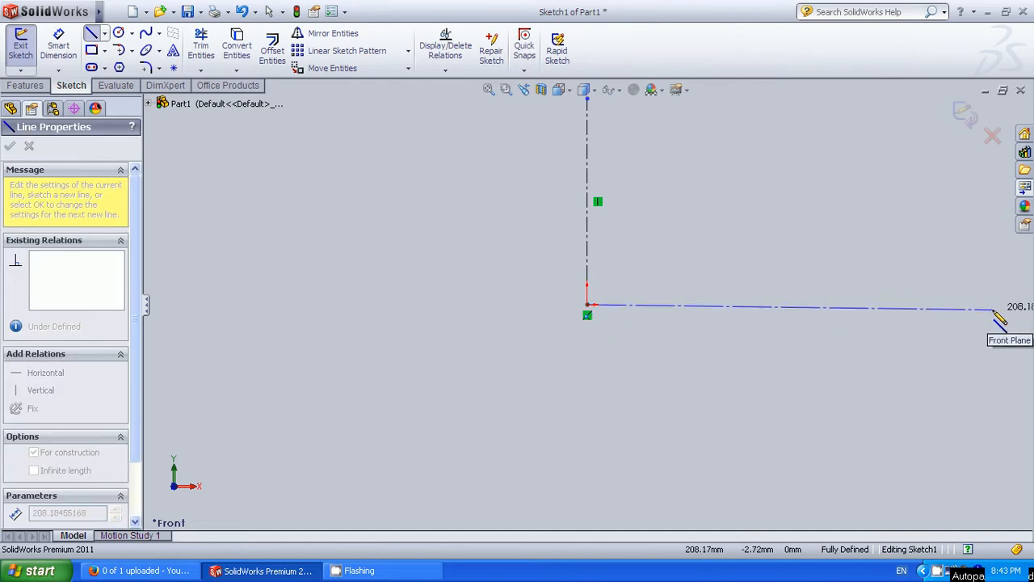
double_click(993, 304)
key(Escape)
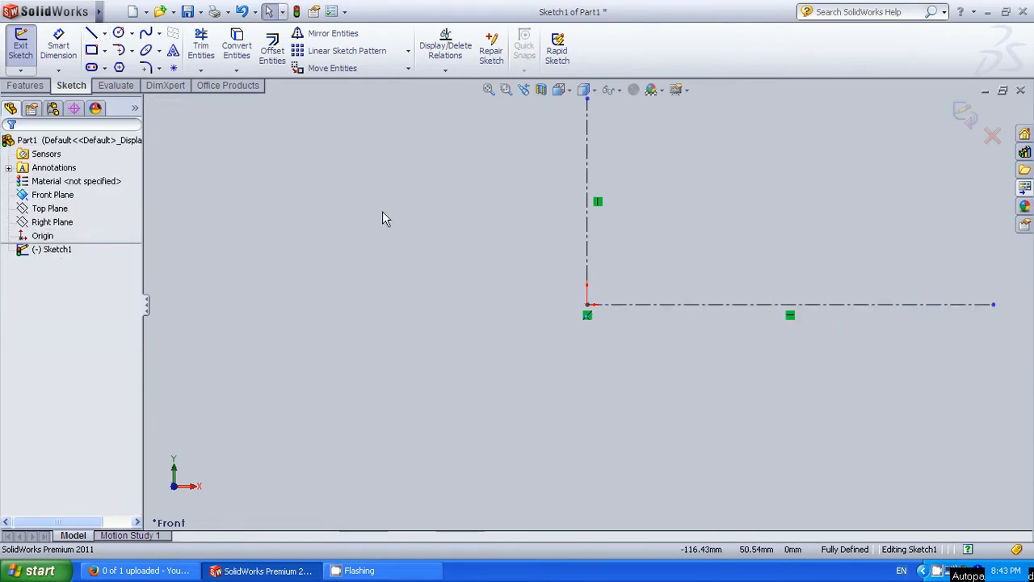
Sketch an open C-shaped profile across the horizontal centerline: upper line about 26 mm, vertical line about 154 mm, lower line about 40 mm
click(92, 37)
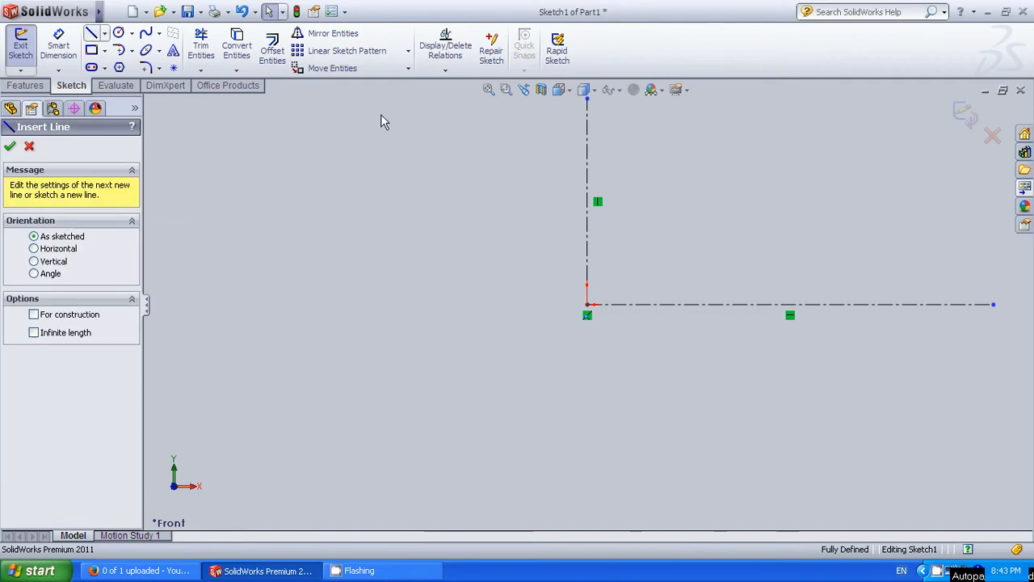
click(693, 170)
click(642, 168)
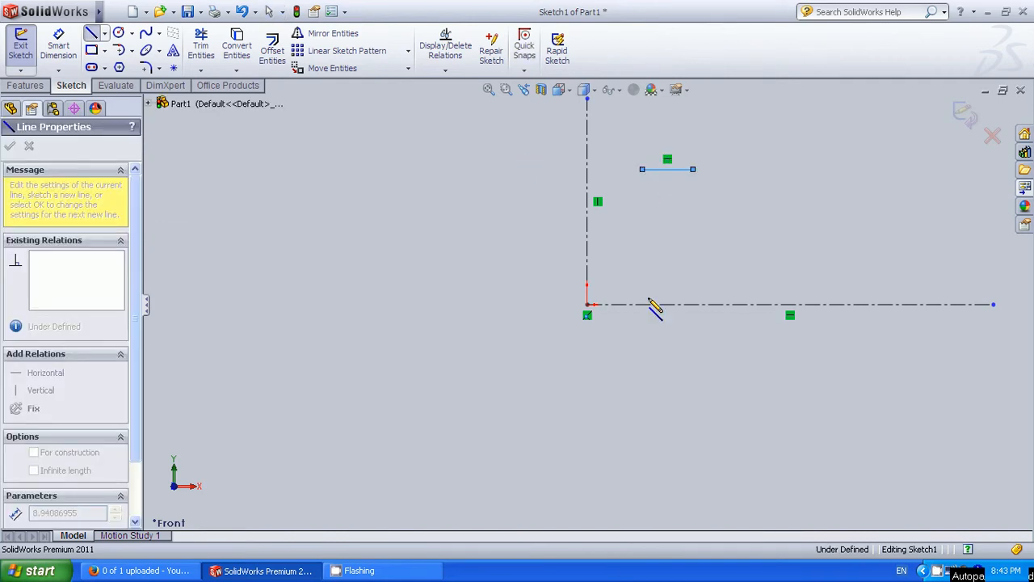
click(642, 468)
double_click(720, 468)
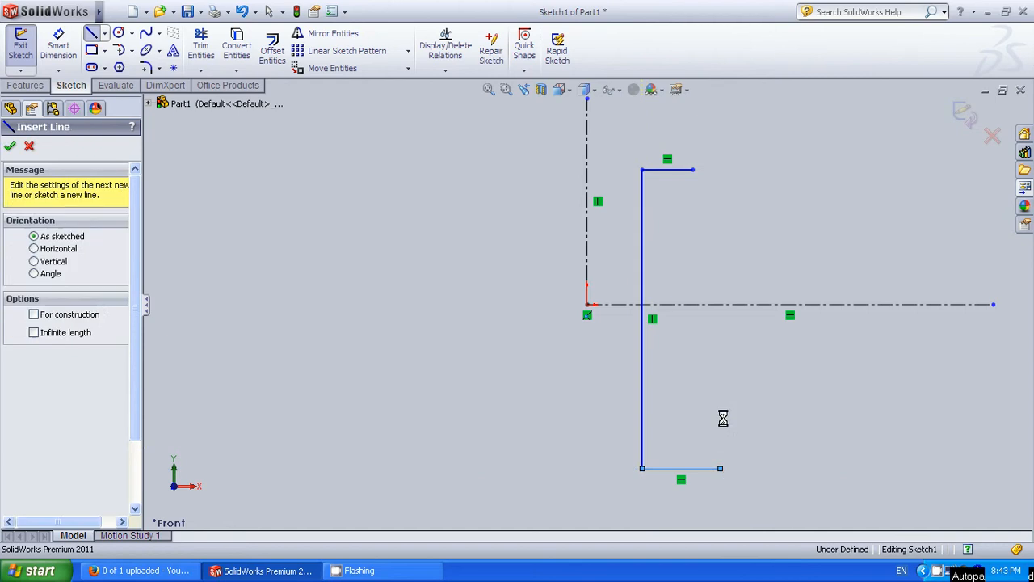
key(Escape)
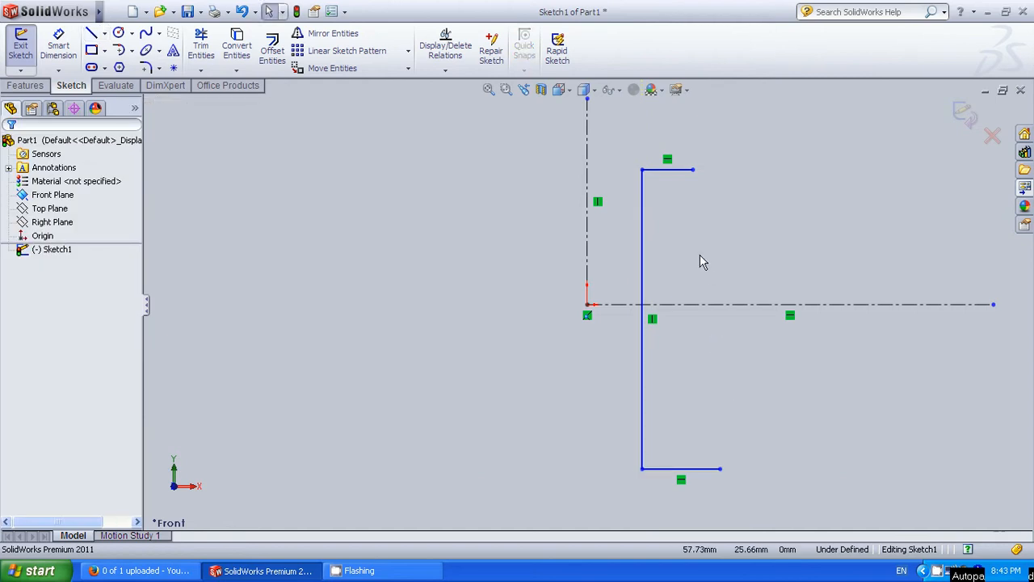
Add an Equal relation between the upper and lower horizontal lines of the C-shaped profile
click(675, 172)
ctrl+click(680, 471)
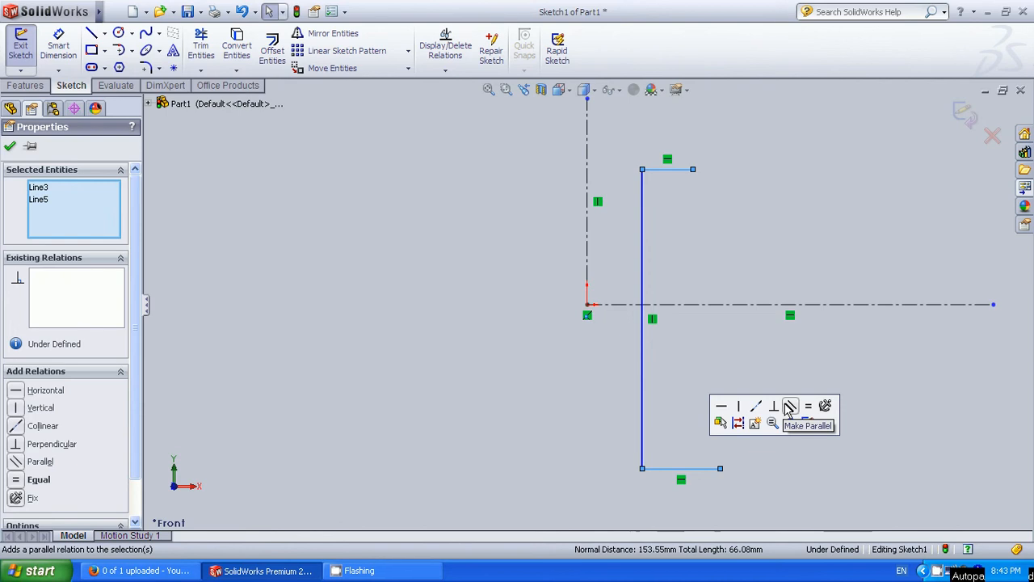
click(19, 480)
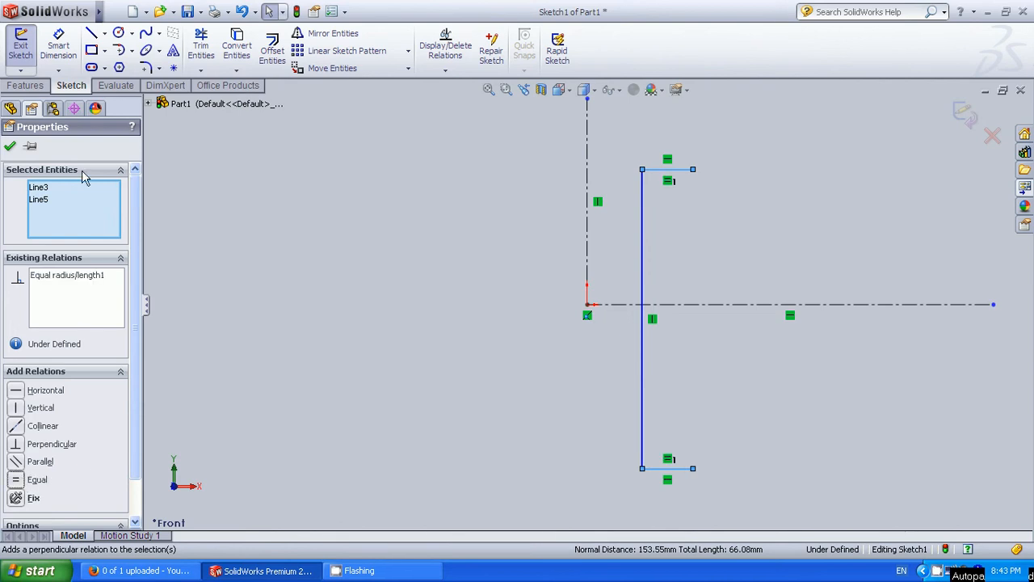
Dimension the profile's upper horizontal line to 10 mm
click(58, 44)
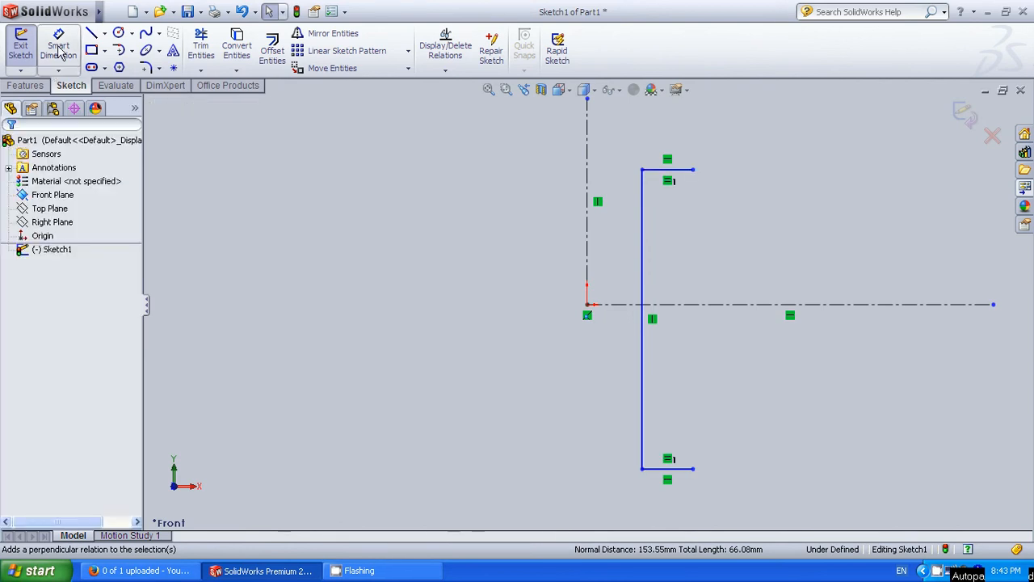
click(670, 170)
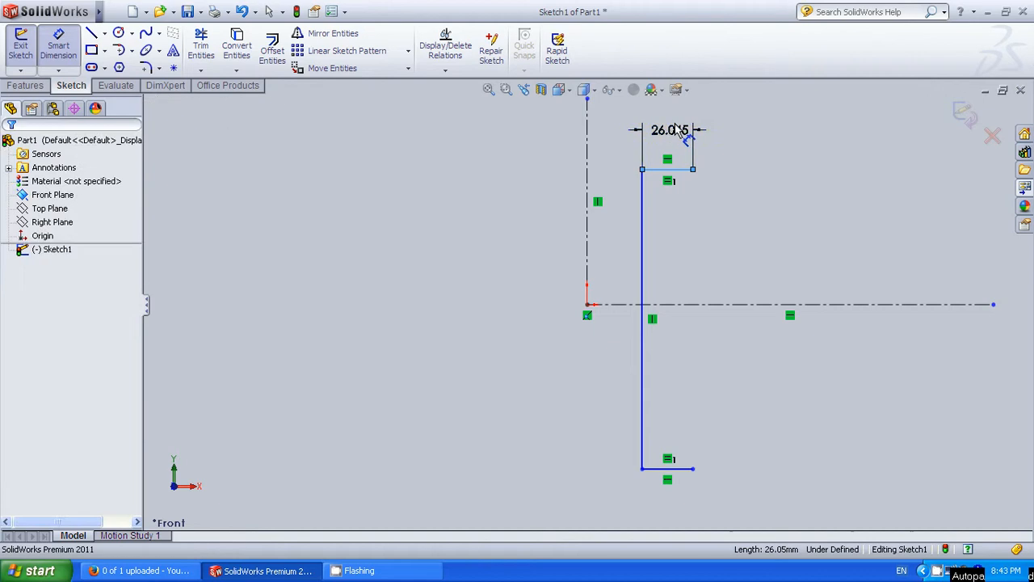
click(675, 129)
text(10)
key(Return)
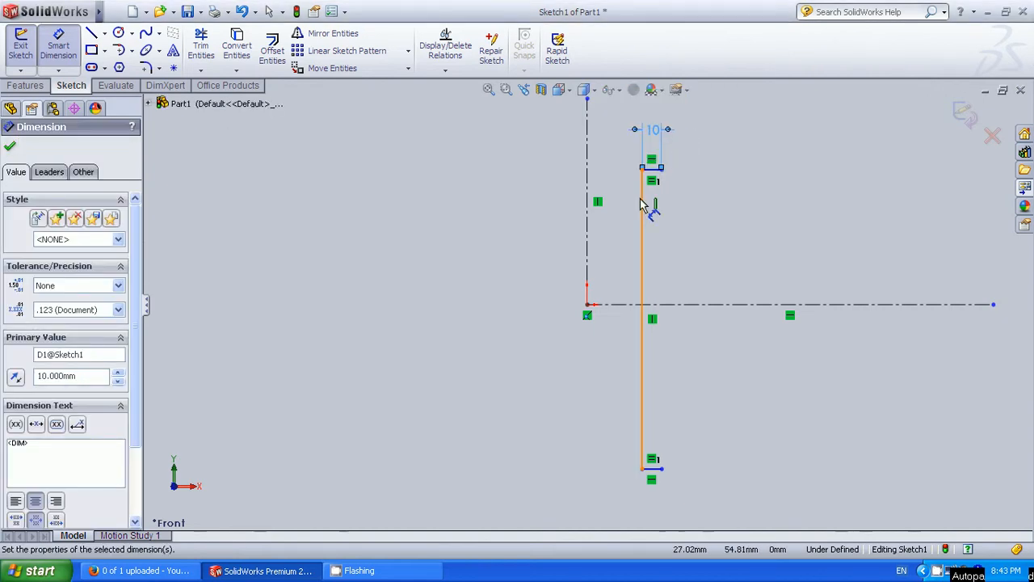
Dimension the profile's vertical line to 51 mm
click(643, 222)
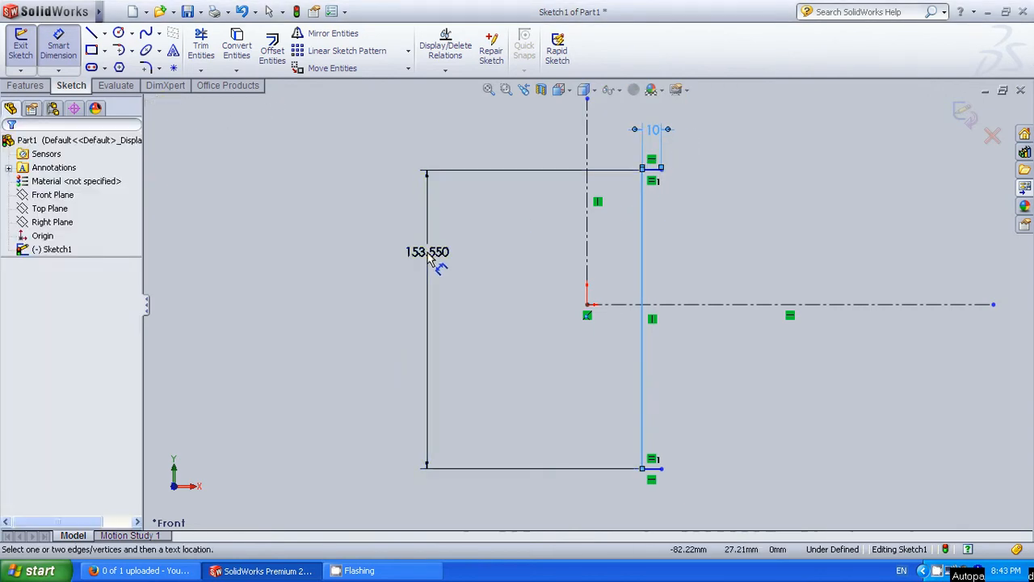
click(432, 266)
text(51)
key(Return)
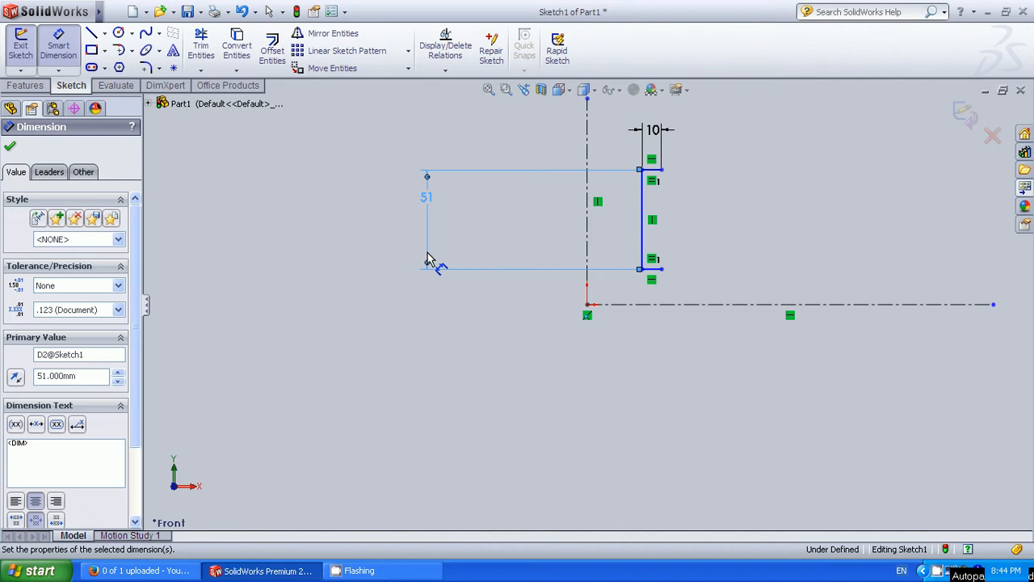
Dimension the distance from the profile's upper corner to the vertical centerline as 20 mm
click(643, 171)
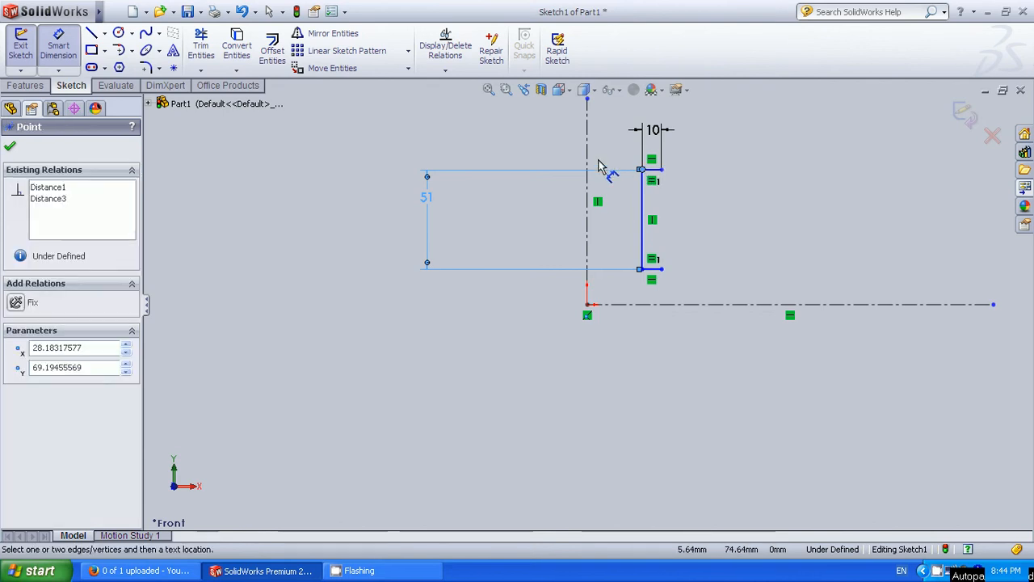
click(589, 166)
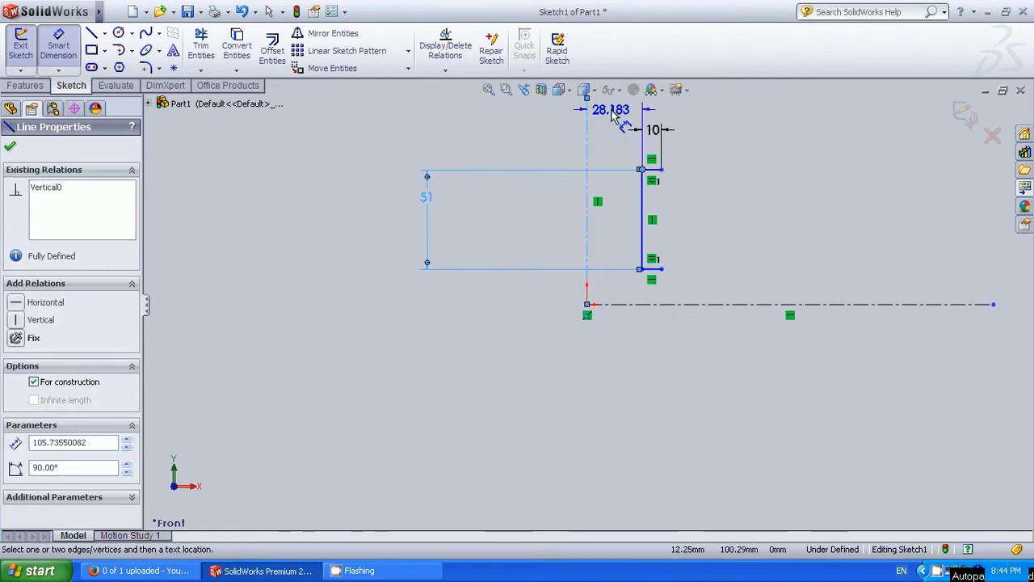
click(614, 117)
text(20)
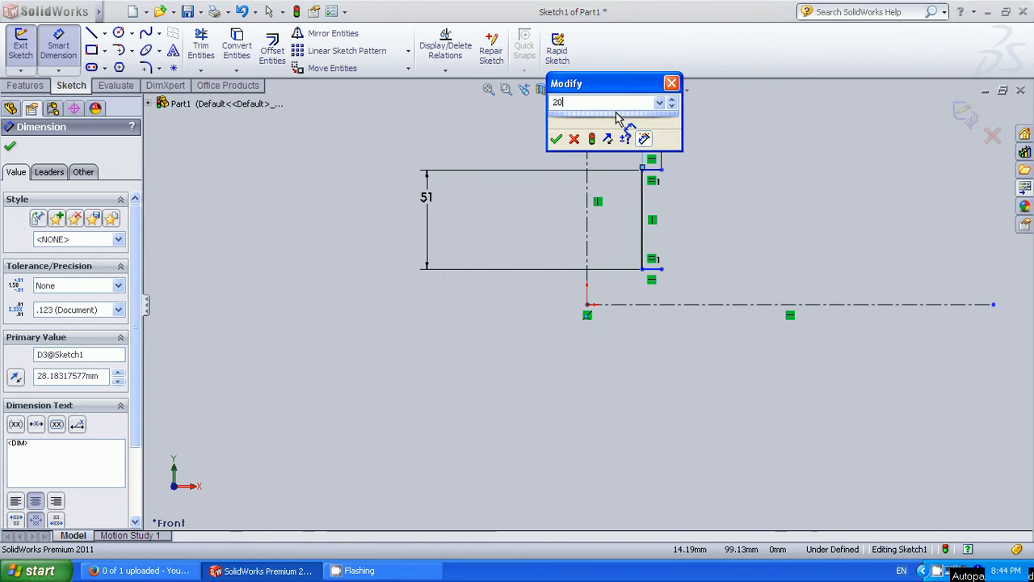
key(Return)
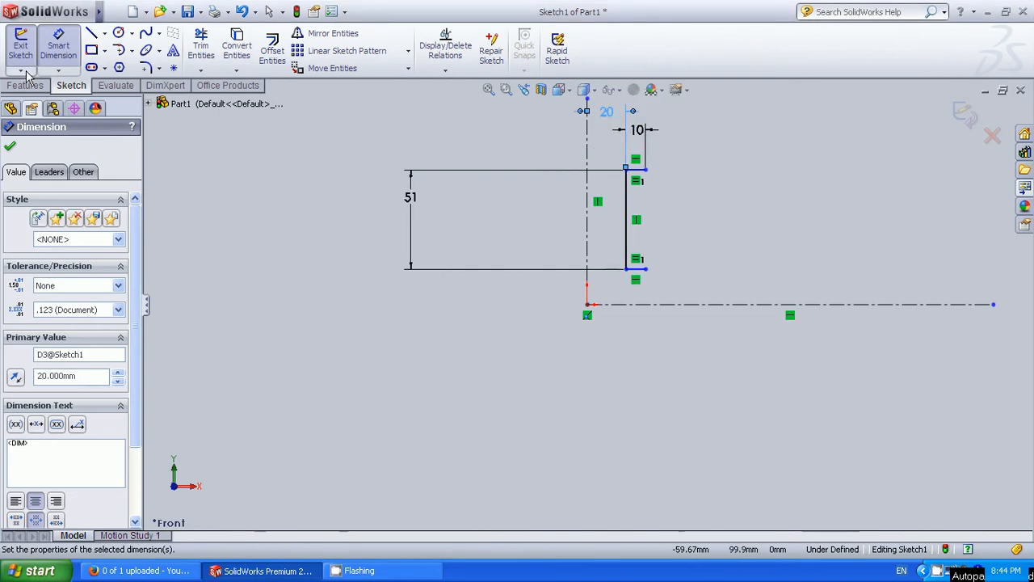
Dimension the height of the upper line's free endpoint above the horizontal centerline as 26 mm and finish dimensioning
scroll(343, 289, down, 3)
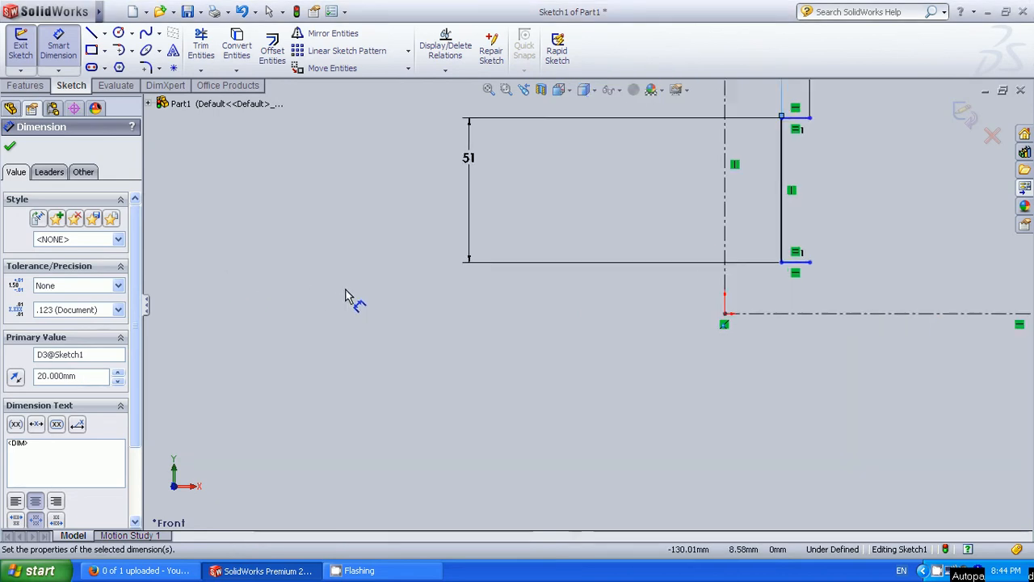
scroll(380, 287, up, 3)
scroll(727, 123, down, 2)
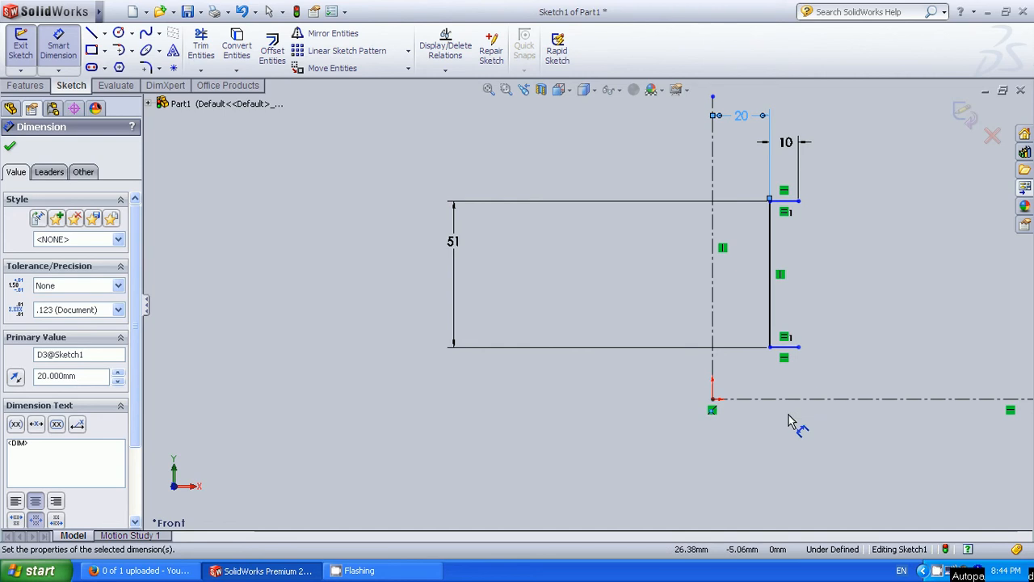
click(798, 201)
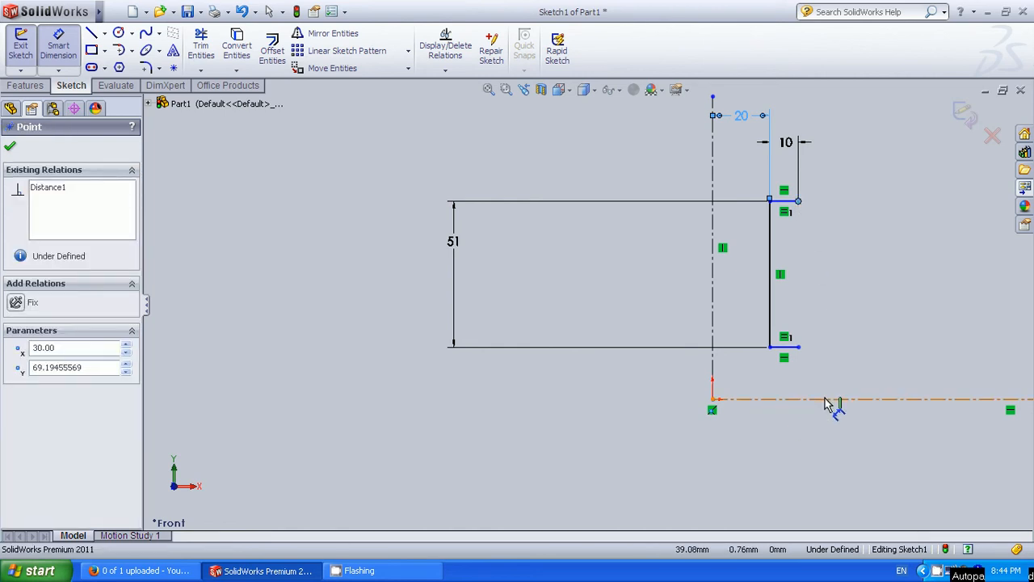
click(831, 400)
click(623, 305)
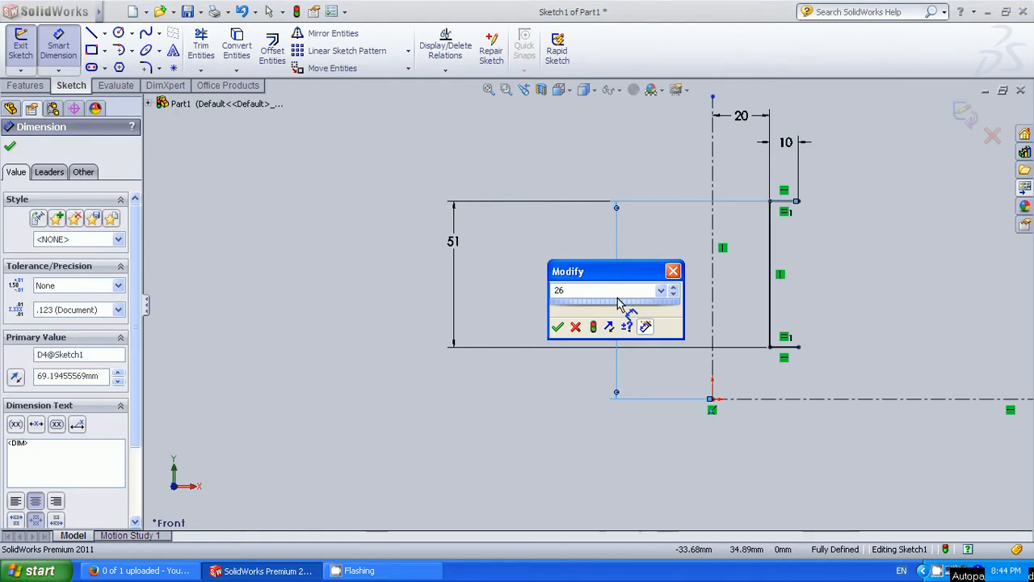
key(Return)
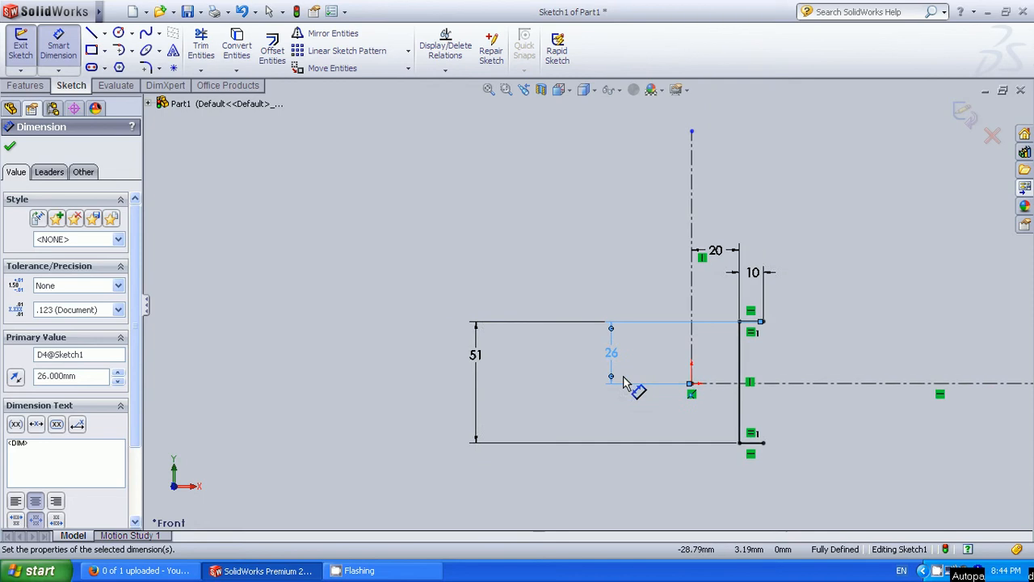
scroll(906, 406, up, 2)
scroll(915, 398, down, 2)
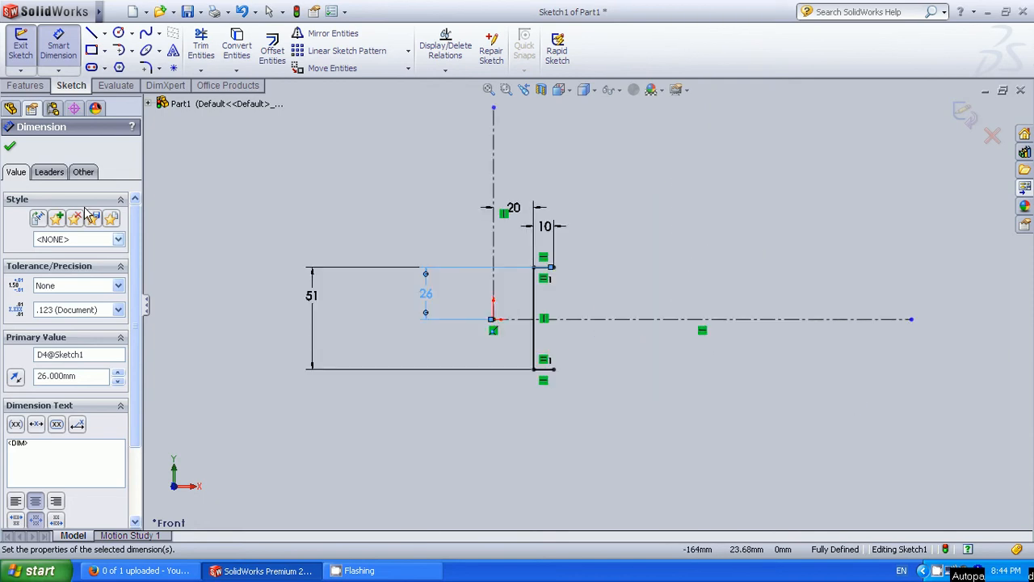
click(7, 150)
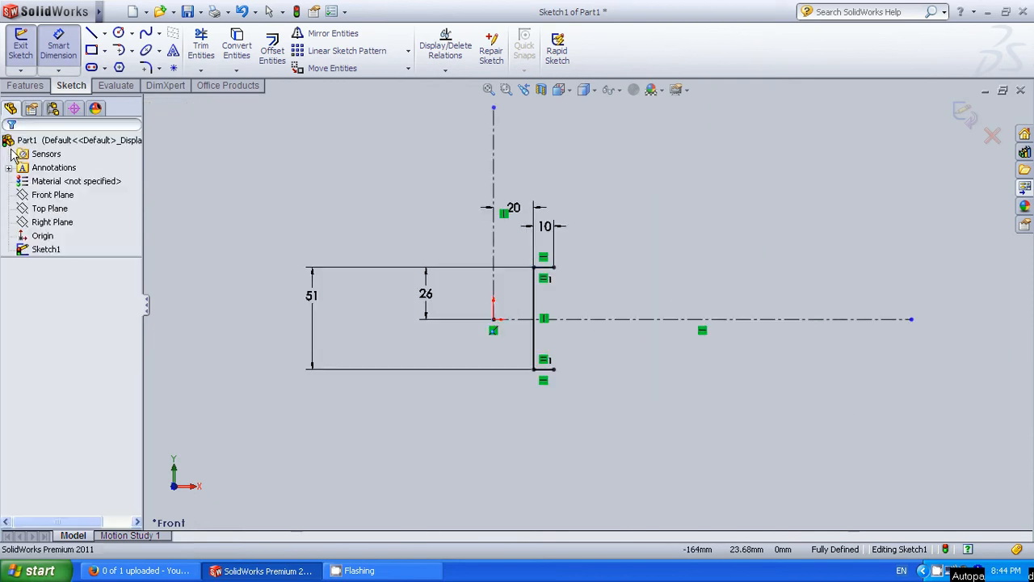
Sketch an open stepped line chain beyond the first profile: about 11 mm horizontal, a long vertical, then about 15 mm, 11 mm and 26 mm segments
click(92, 36)
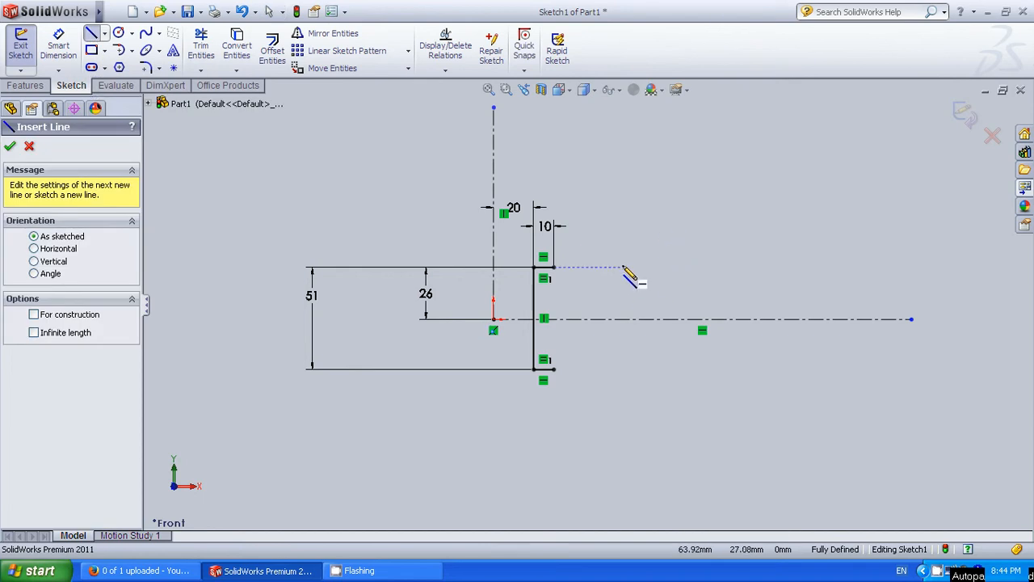
click(648, 236)
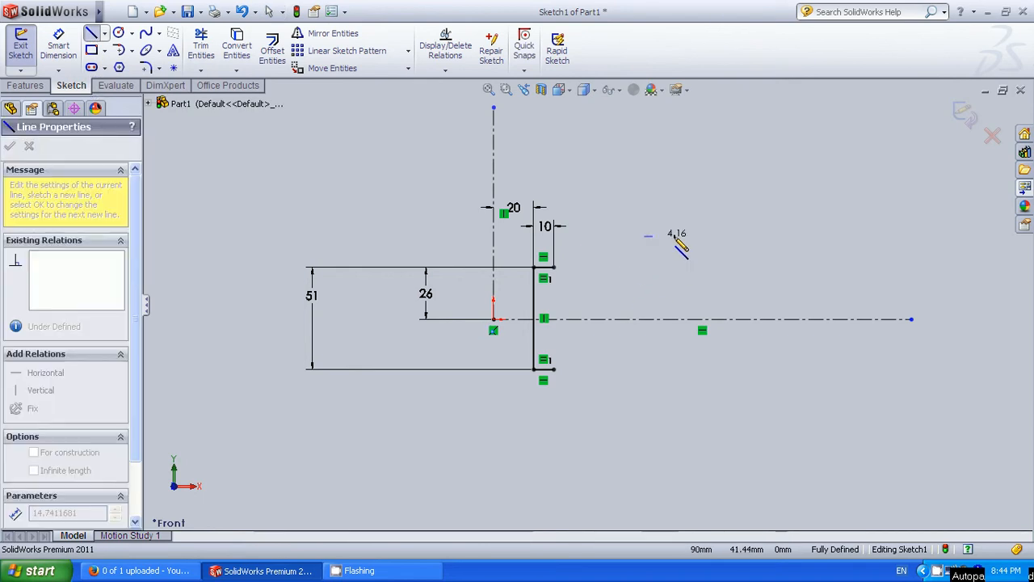
click(667, 236)
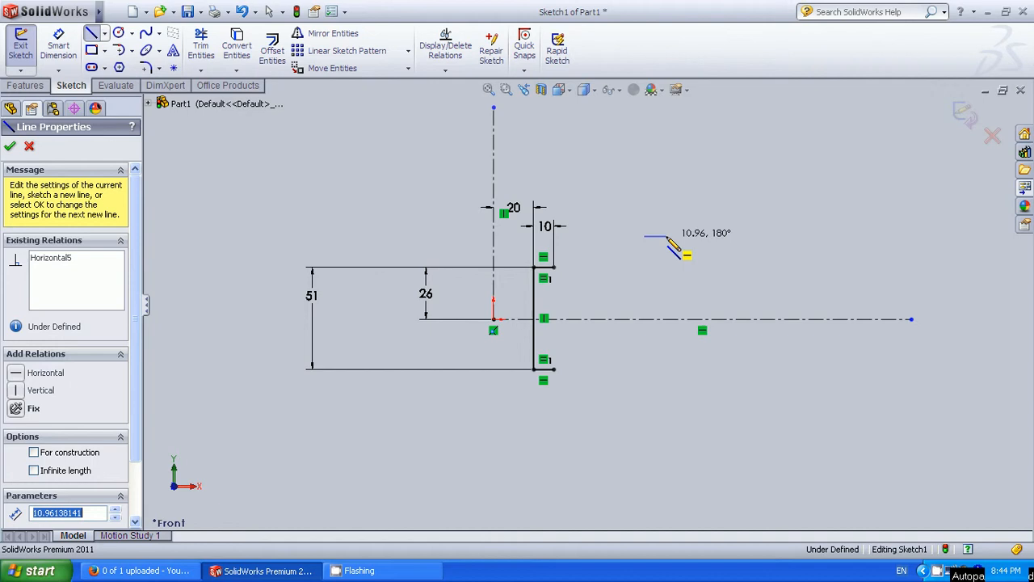
click(667, 413)
click(698, 413)
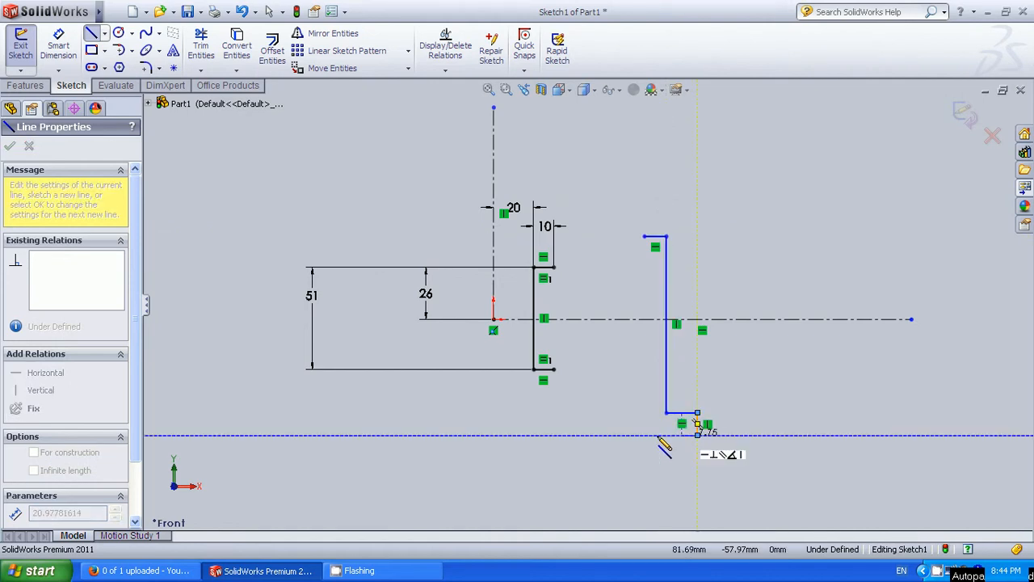
click(645, 435)
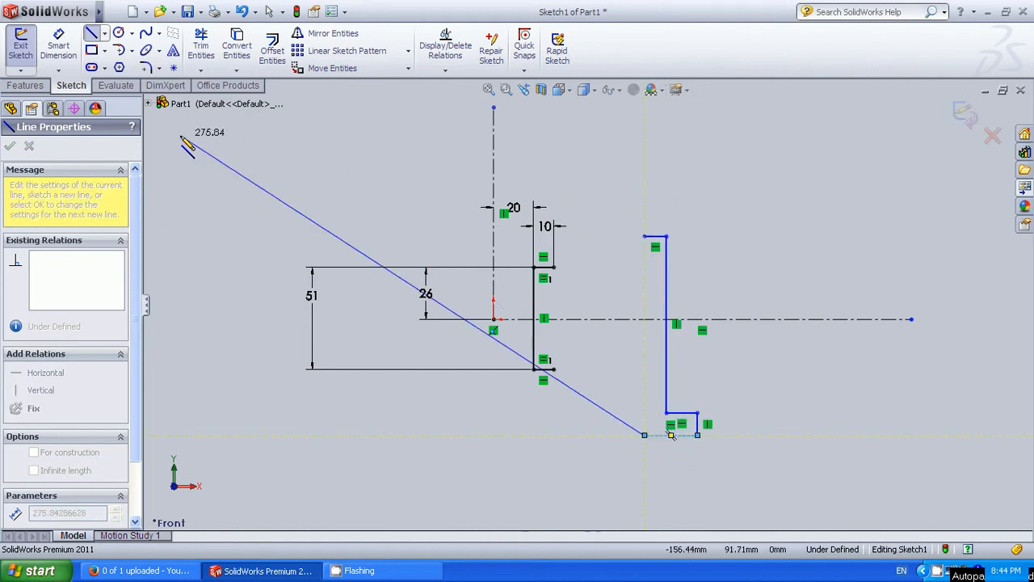
key(Escape)
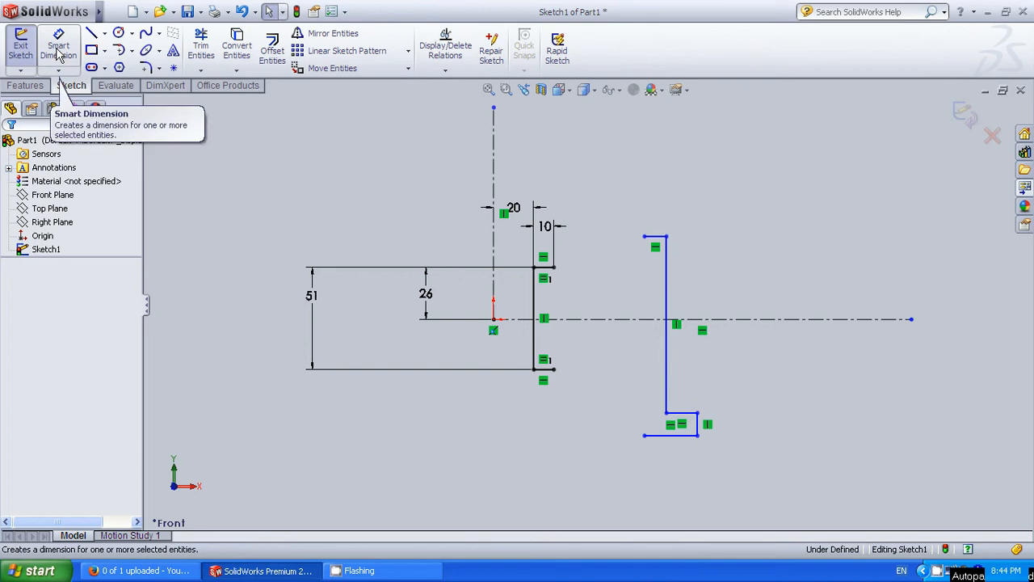
Dimension the height of the second profile's upper corner above the horizontal centerline as 47.5 mm
click(57, 50)
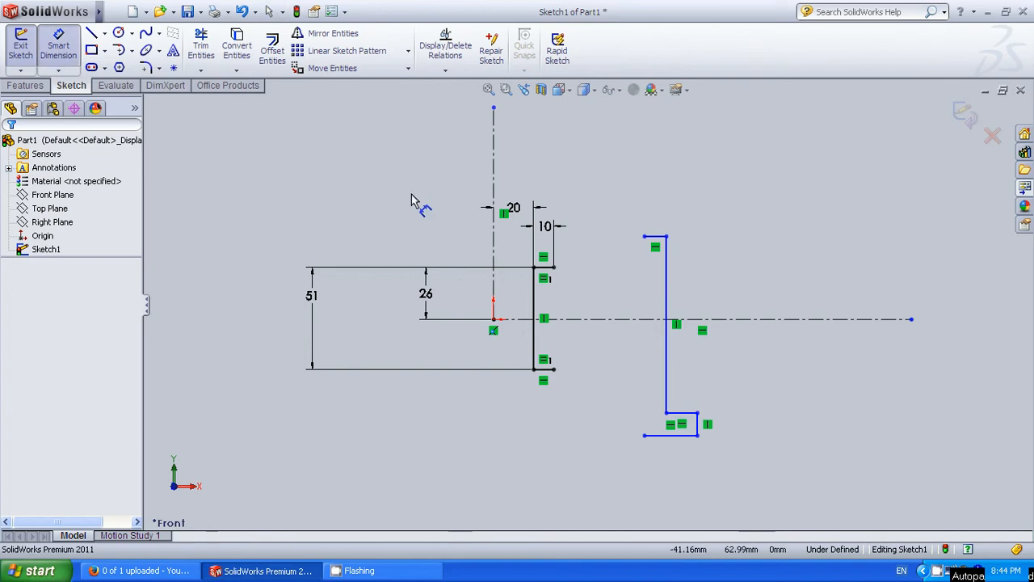
click(666, 238)
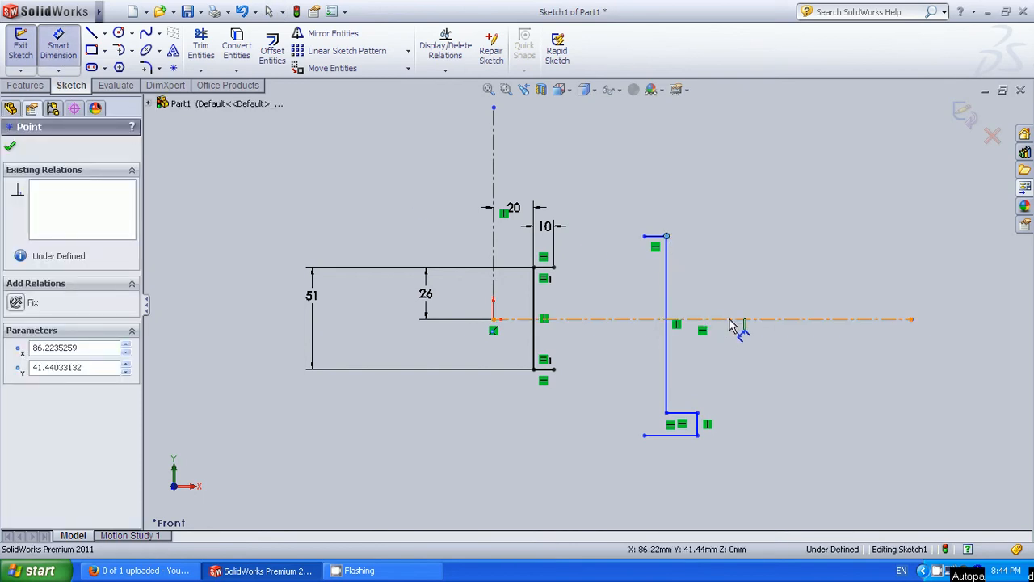
click(732, 319)
click(949, 298)
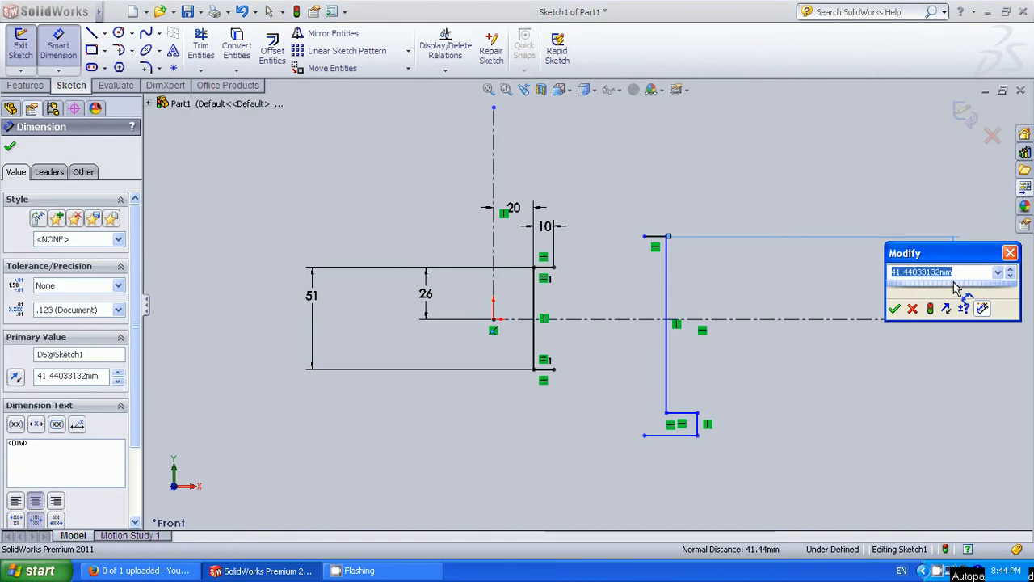
text(47.5)
key(Return)
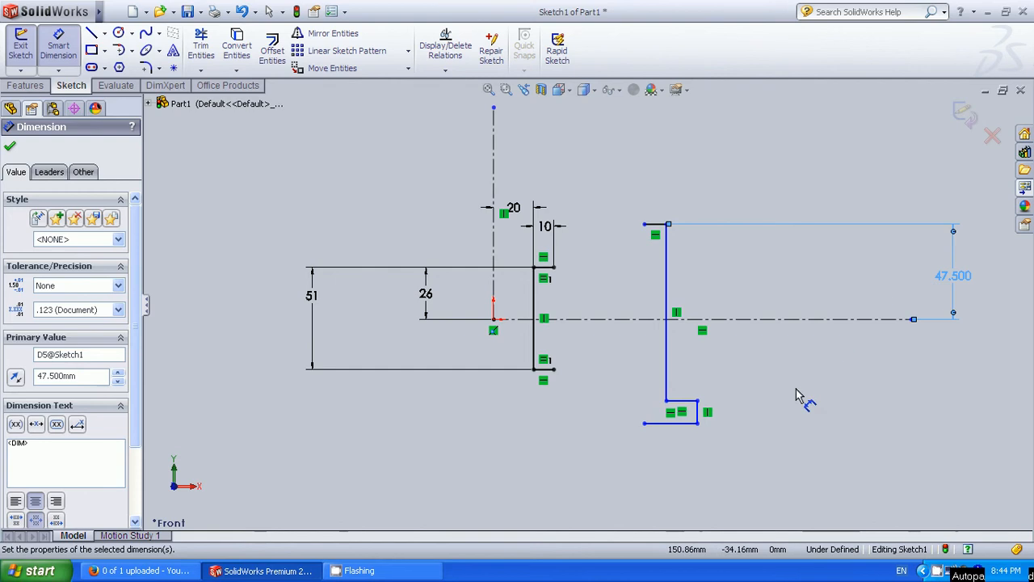
Dimension the short vertical line at the second profile's lower step to 7 mm and finish dimensioning
click(700, 416)
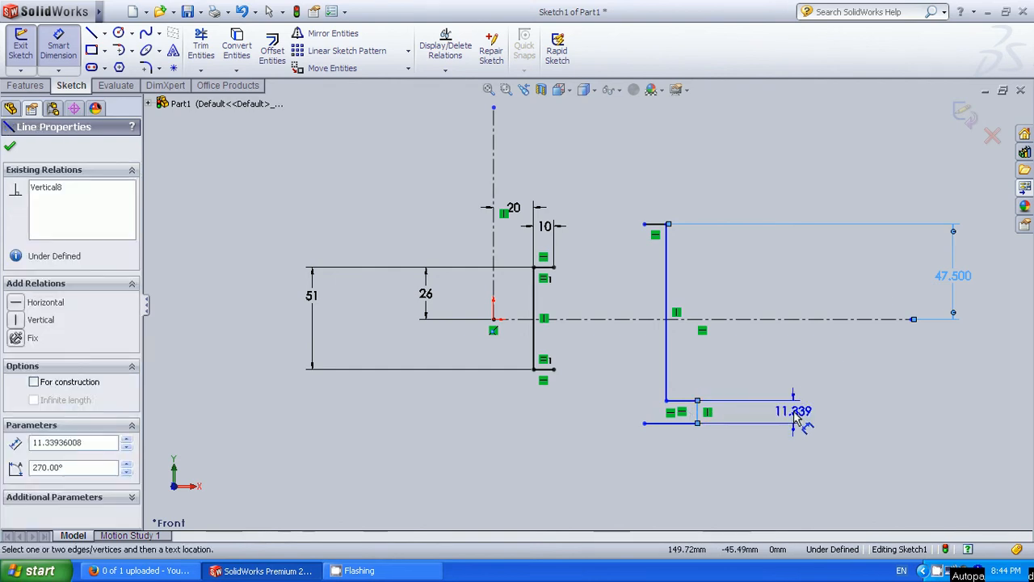
click(812, 410)
text(7)
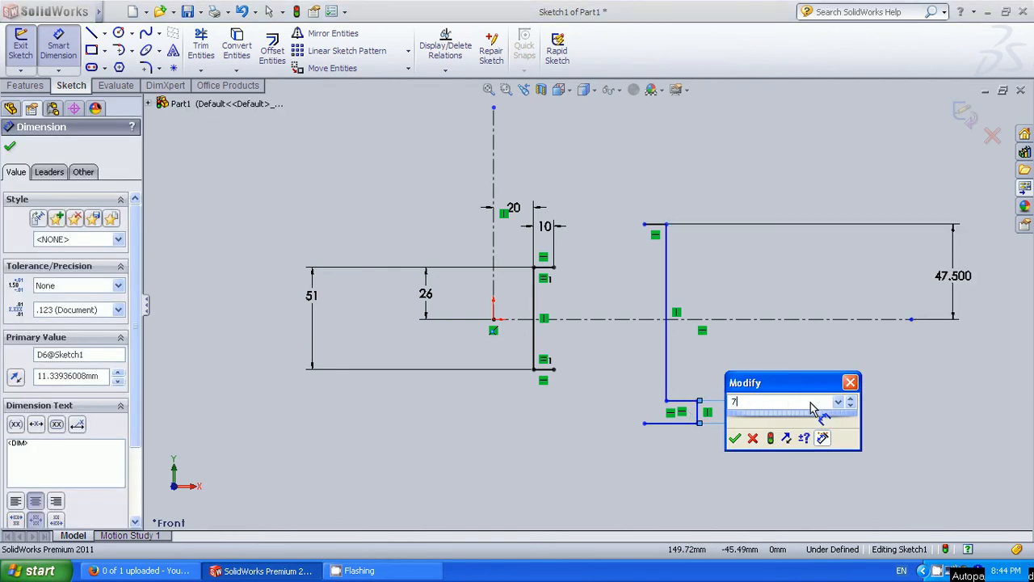
key(Return)
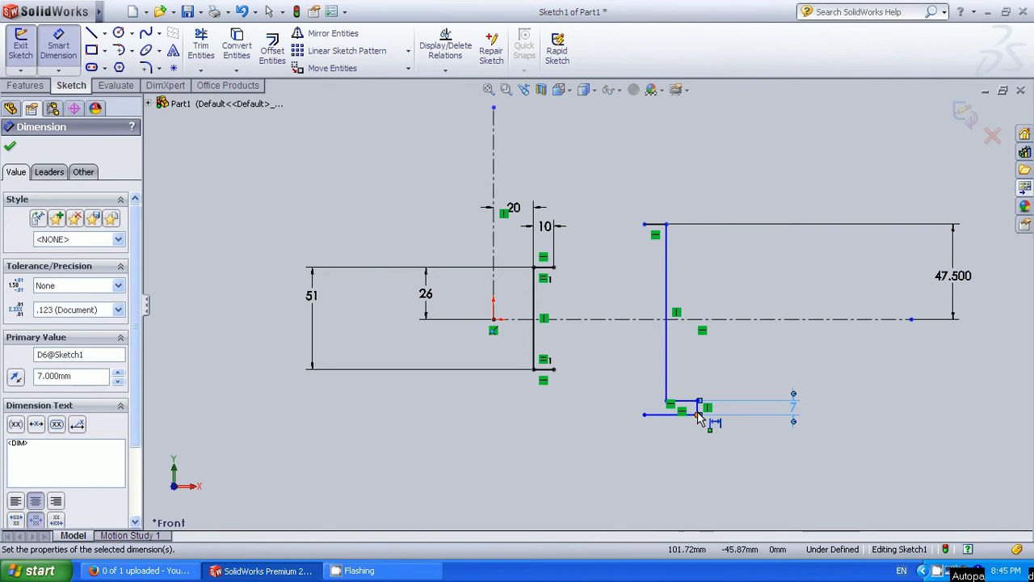
key(Escape)
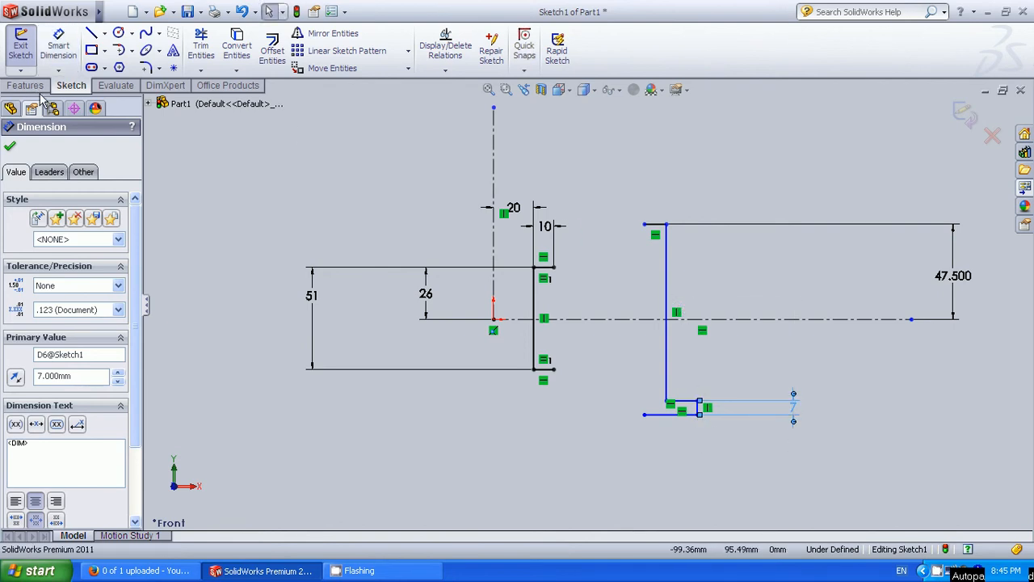
key(Escape)
Dimension the second profile's overall height, from its lowest corner to its upper line, as 95 mm
click(59, 44)
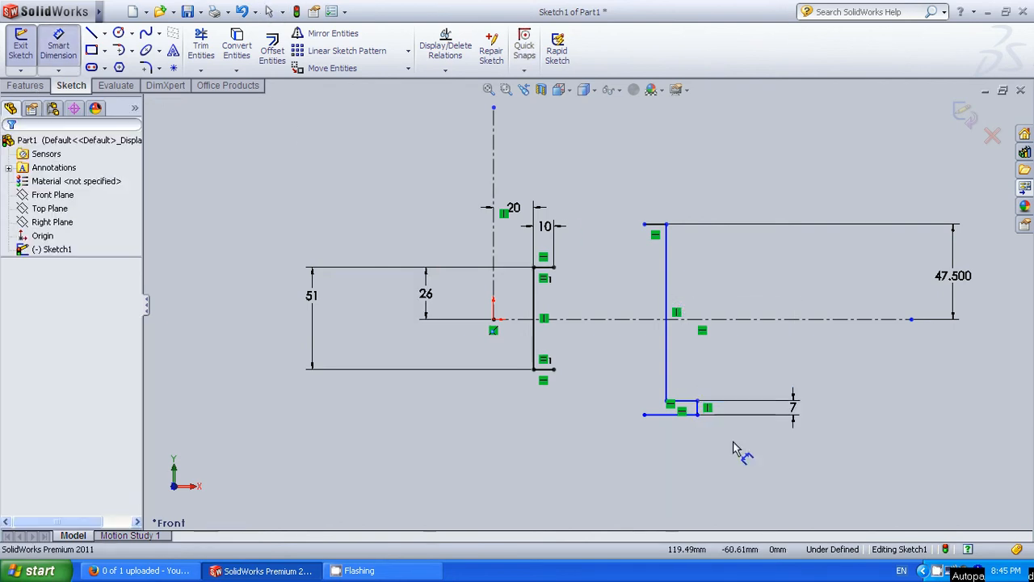
click(698, 416)
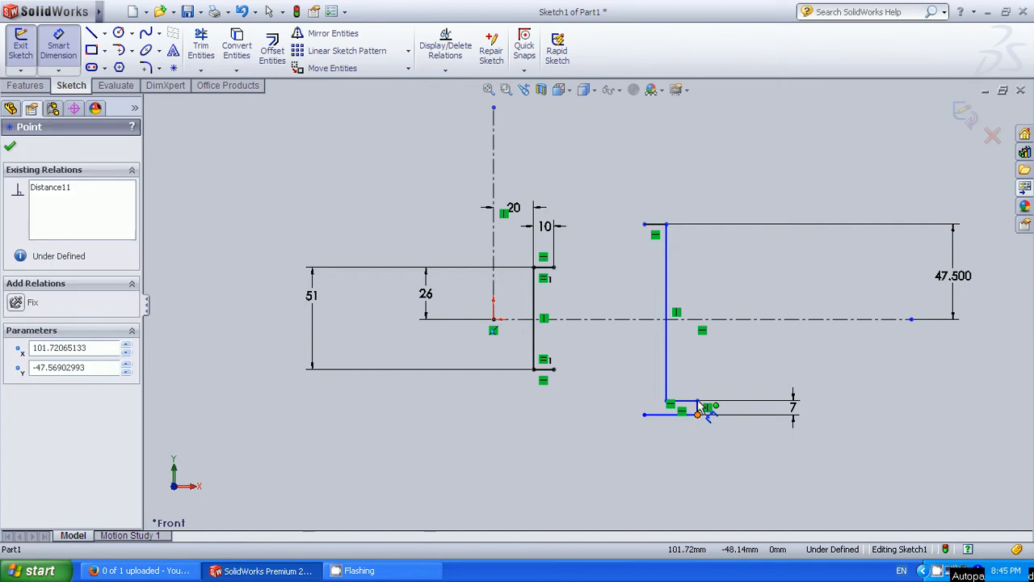
click(670, 225)
click(1002, 313)
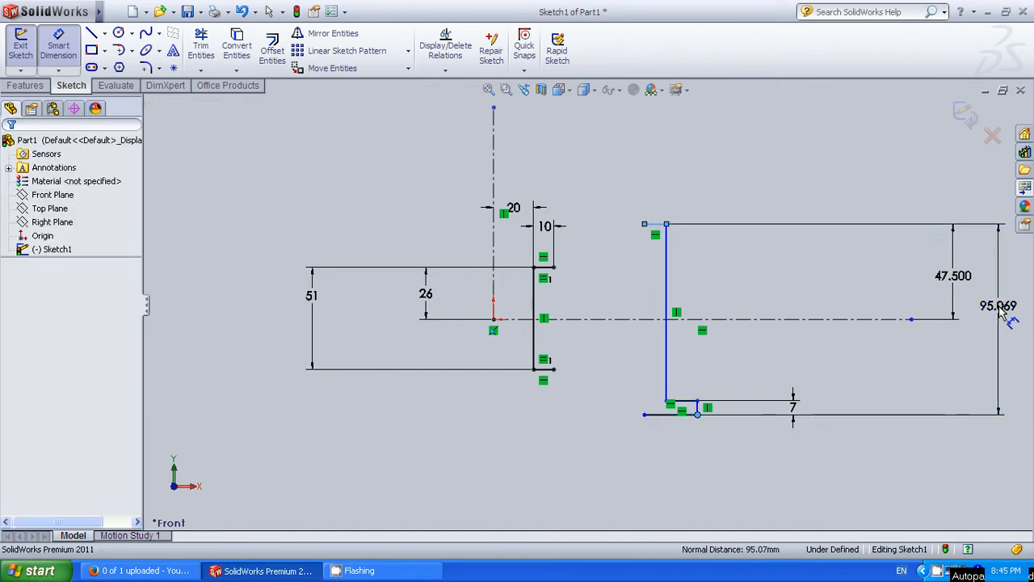
key(Return)
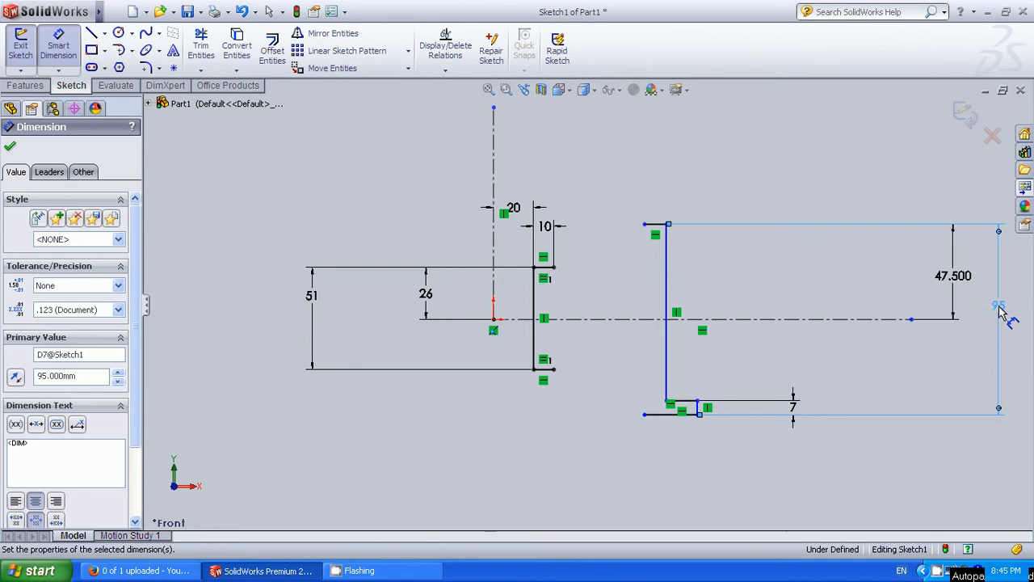
Dimension the short horizontal step line at the foot of the second profile's long vertical to 5 mm
scroll(769, 378, down, 2)
click(632, 409)
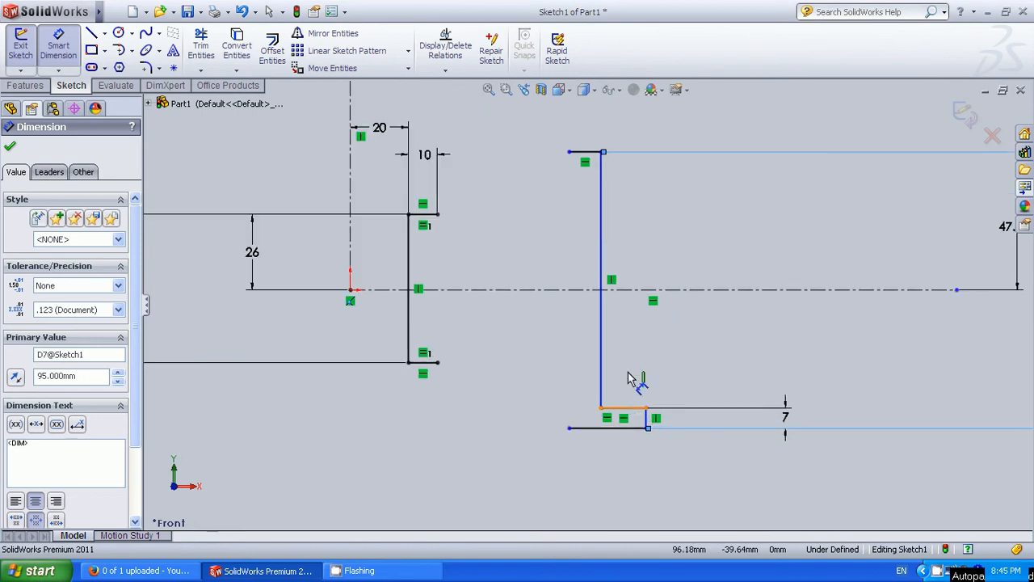
click(644, 371)
text(5)
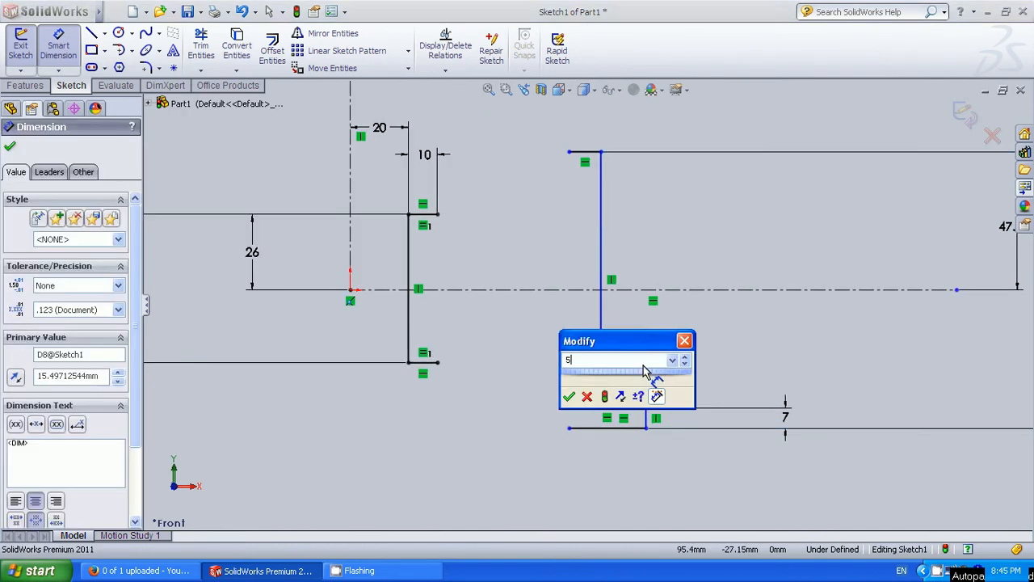
key(Return)
Dimension the second profile's lowest horizontal line to 10 mm
click(600, 427)
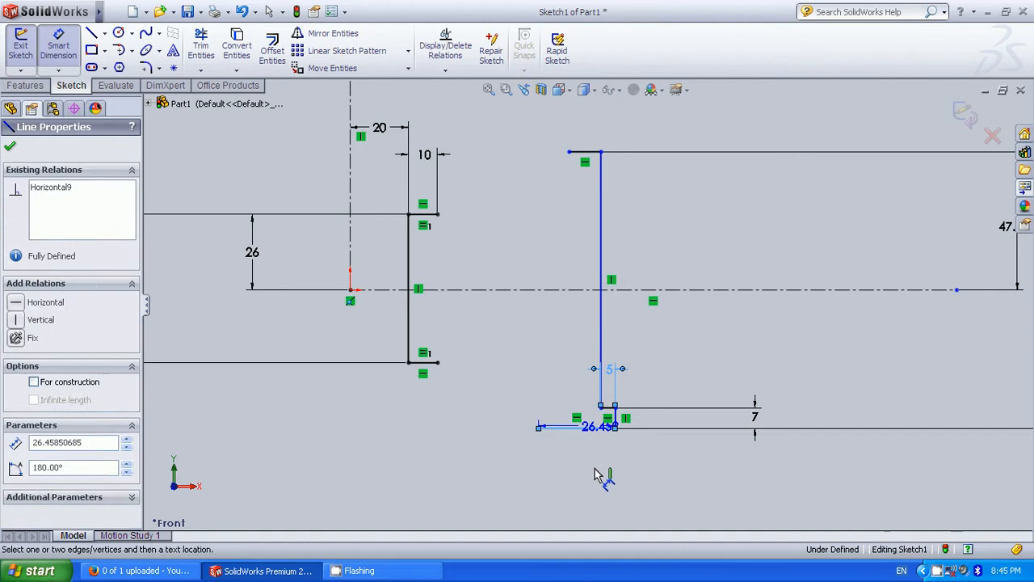
click(590, 479)
text(10)
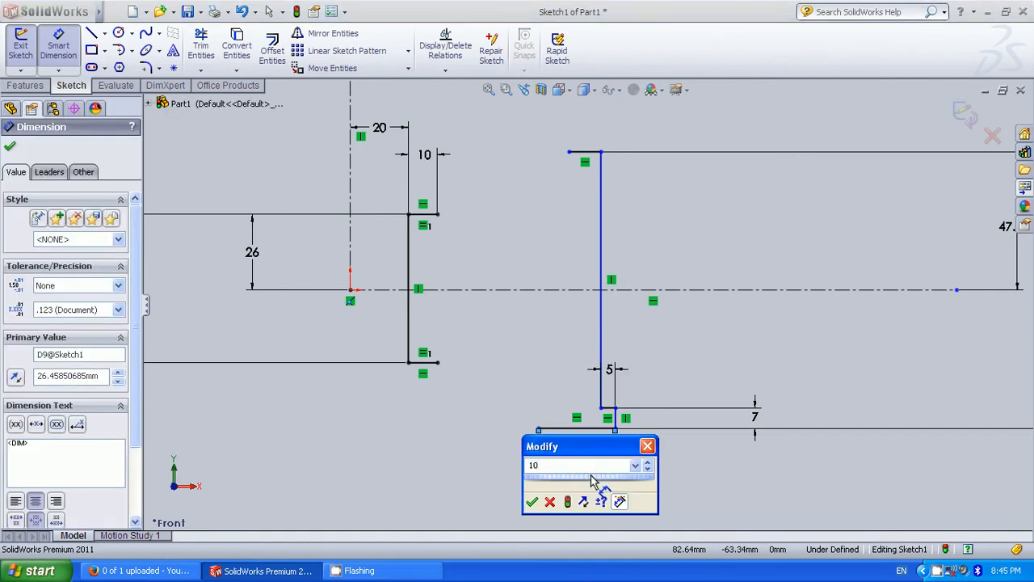
key(Return)
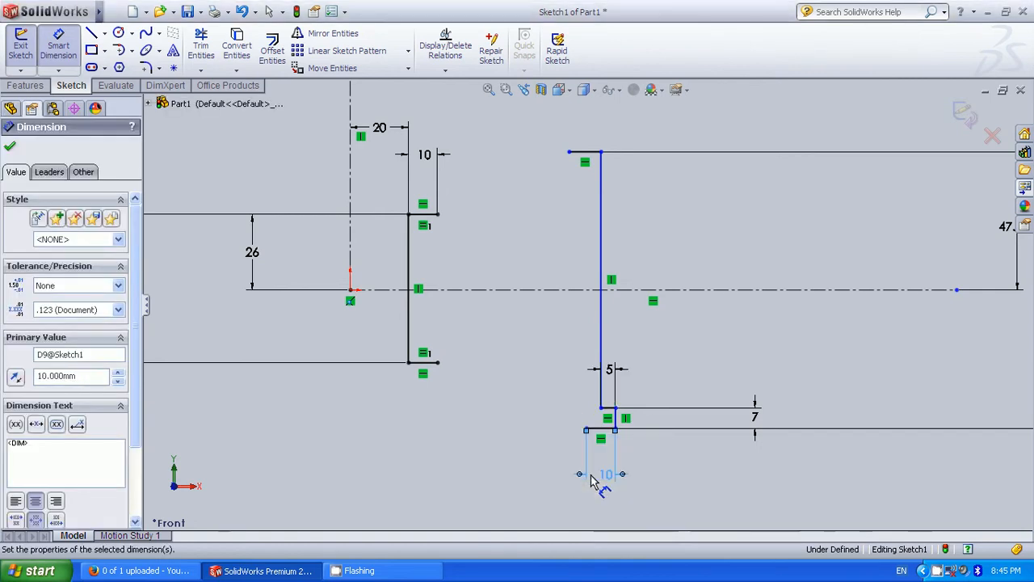
Dimension the second profile's upper horizontal line to 5 mm
click(585, 154)
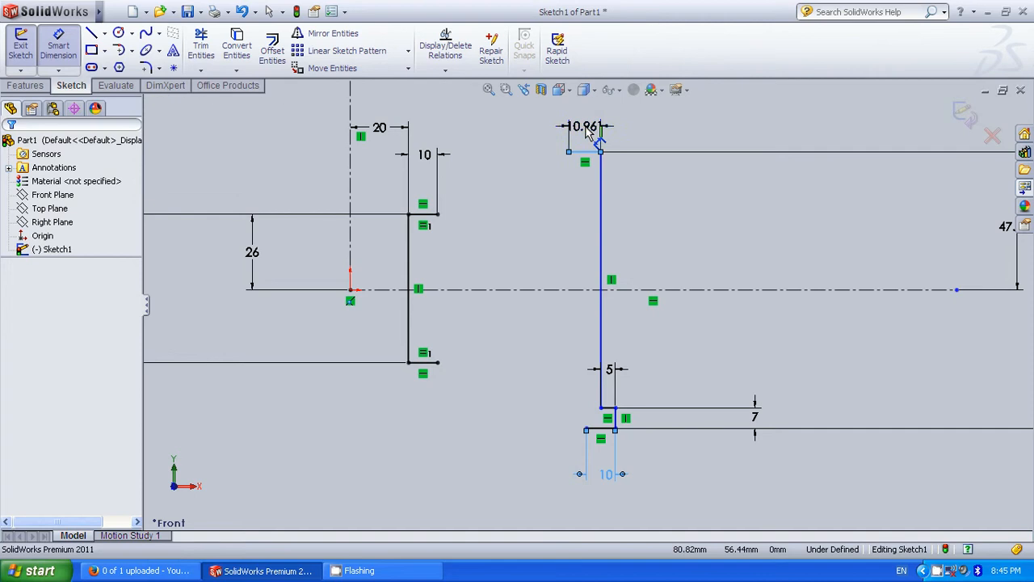
click(587, 132)
text(5)
key(Return)
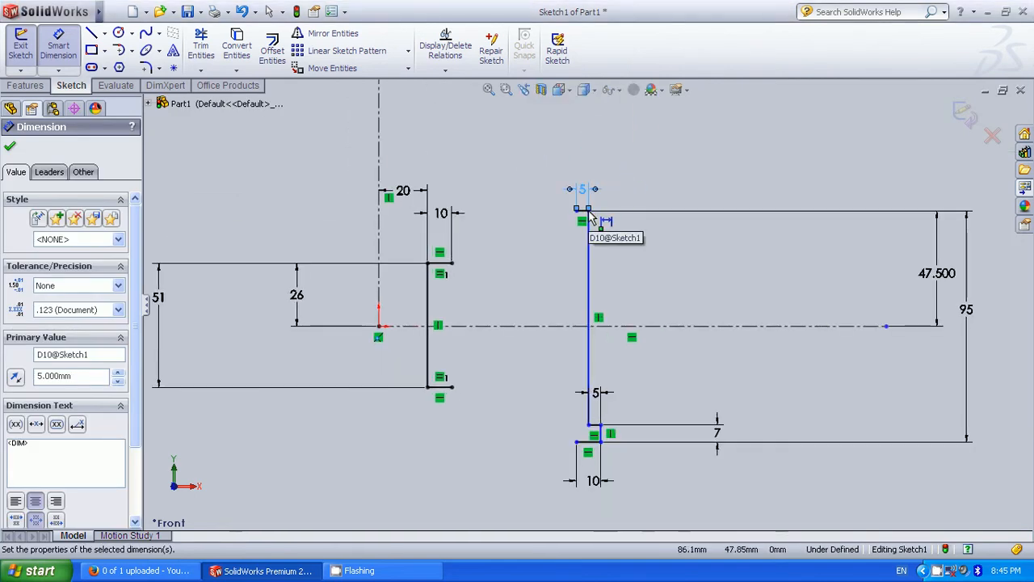
Dimension the distance from the second profile's upper corner to the vertical centerline as 82.5 mm and finish dimensioning
scroll(588, 217, down, 3)
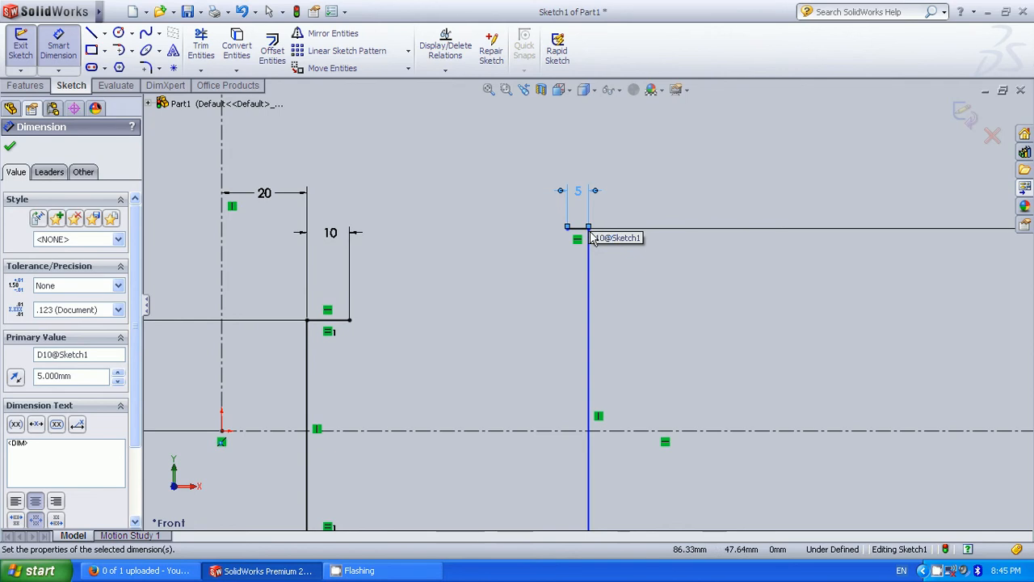
scroll(590, 241, down, 2)
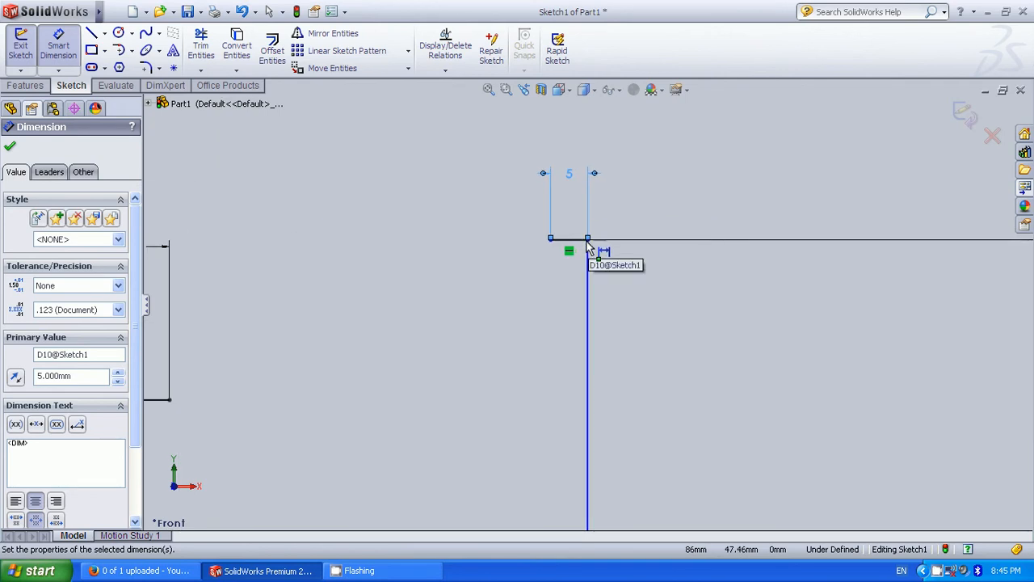
click(11, 145)
click(52, 60)
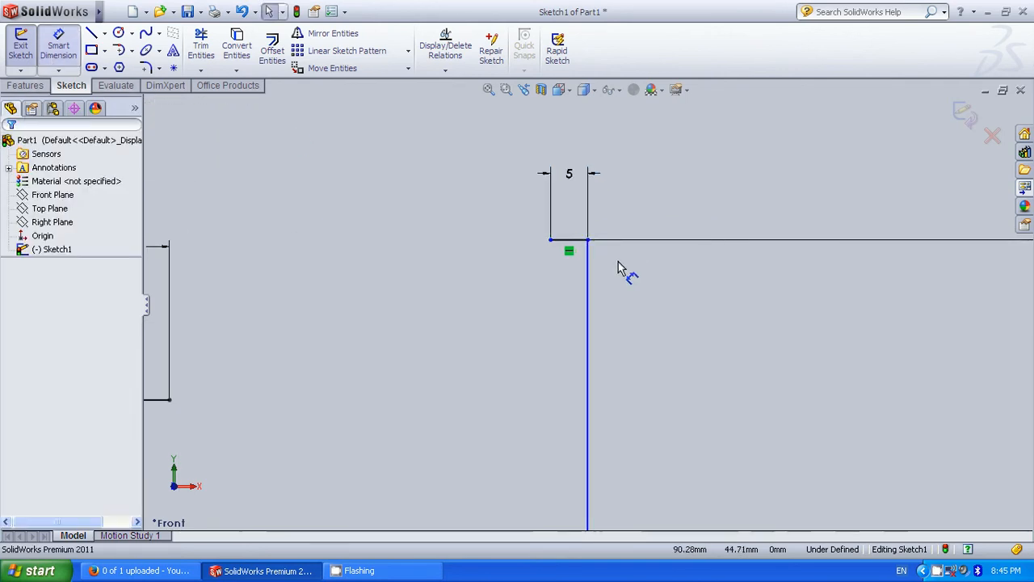
click(589, 240)
scroll(445, 280, up, 3)
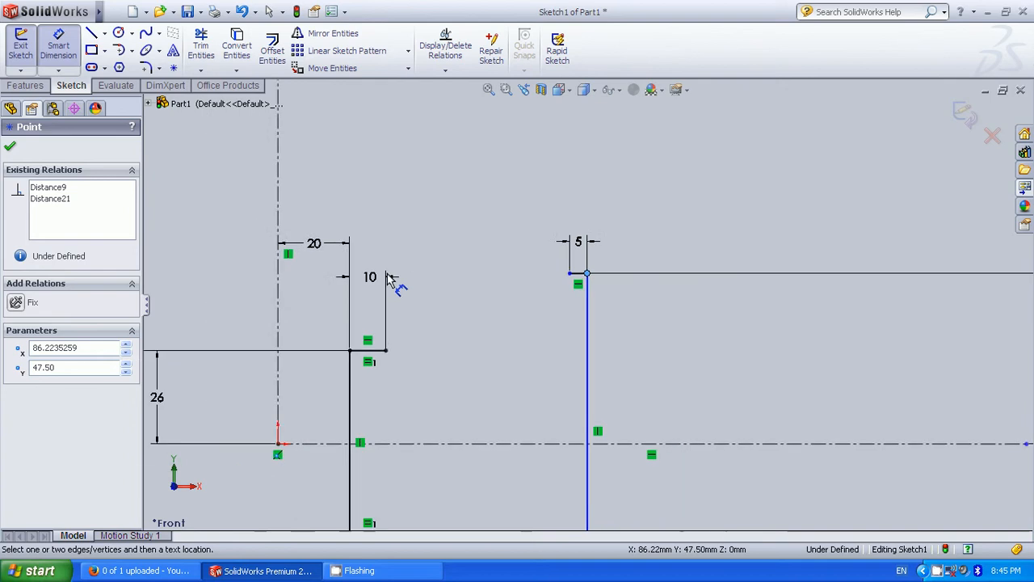
scroll(388, 277, up, 2)
click(329, 240)
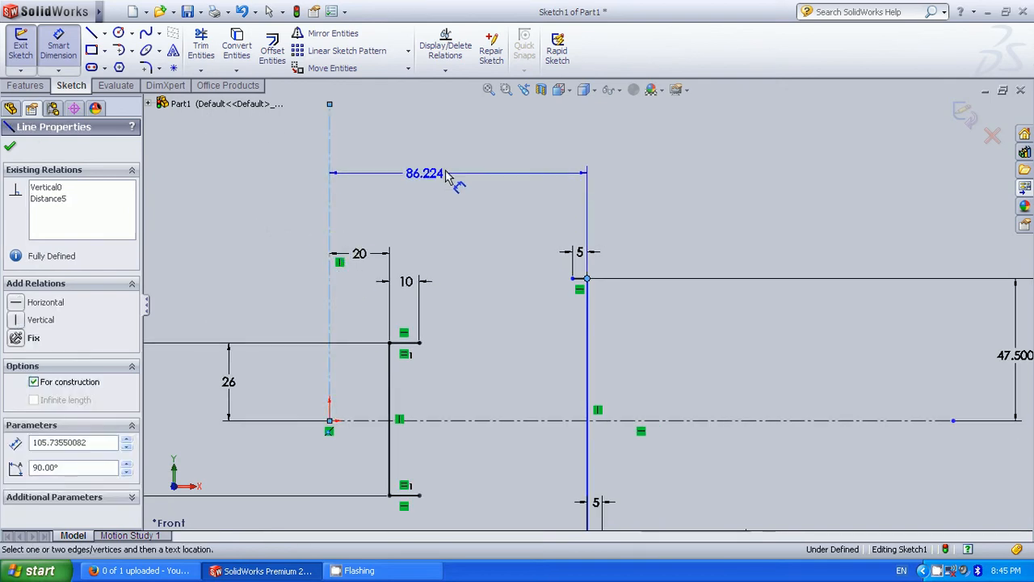
click(463, 176)
text(82.5)
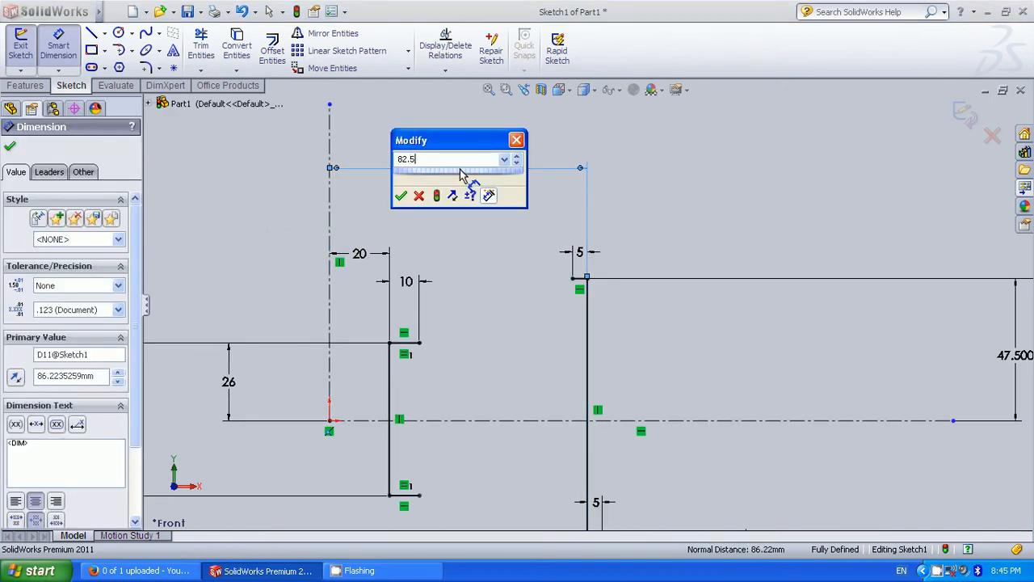
key(Return)
scroll(546, 376, down, 1)
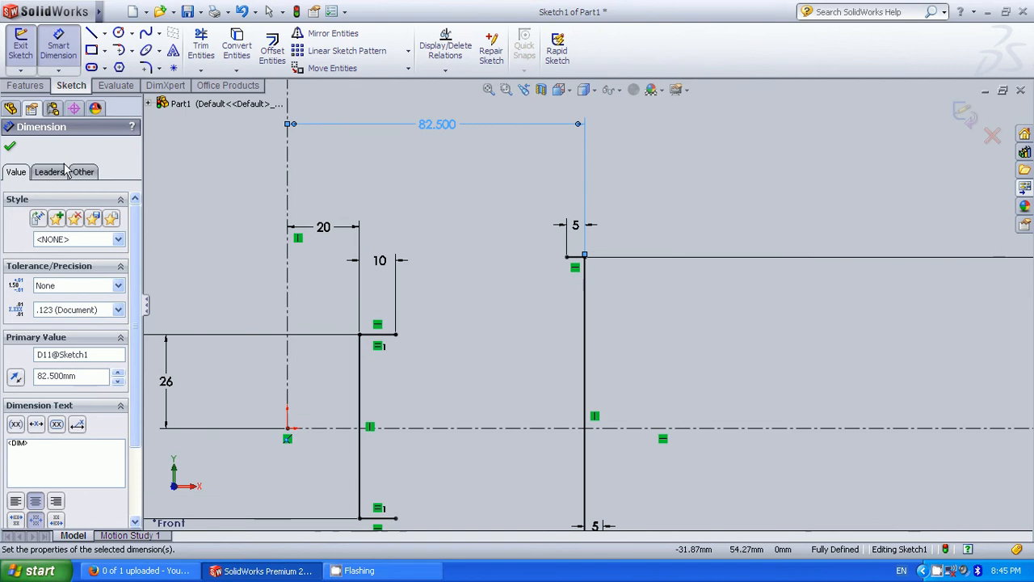
click(10, 149)
scroll(418, 464, up, 5)
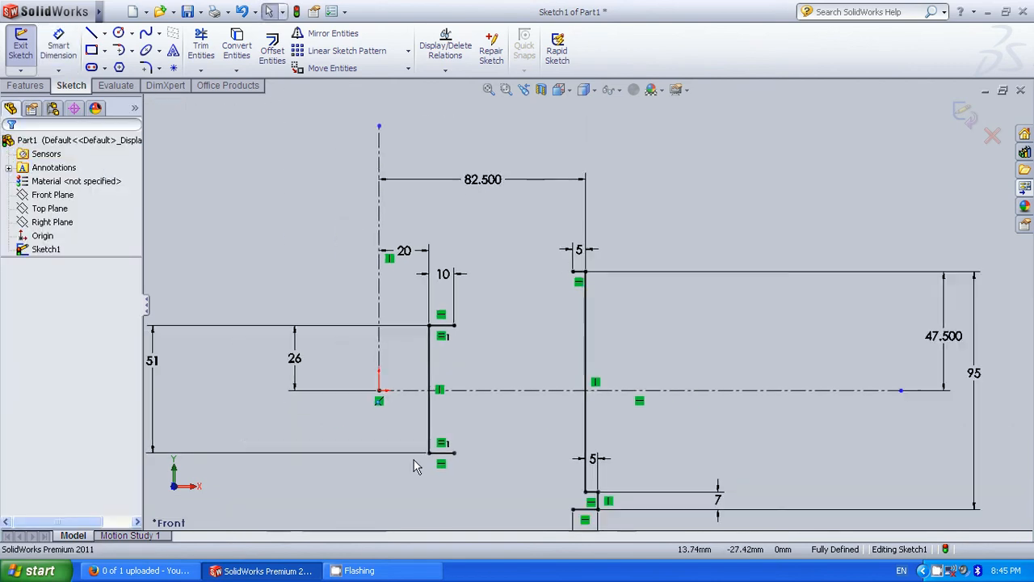
scroll(579, 484, down, 2)
scroll(656, 327, down, 2)
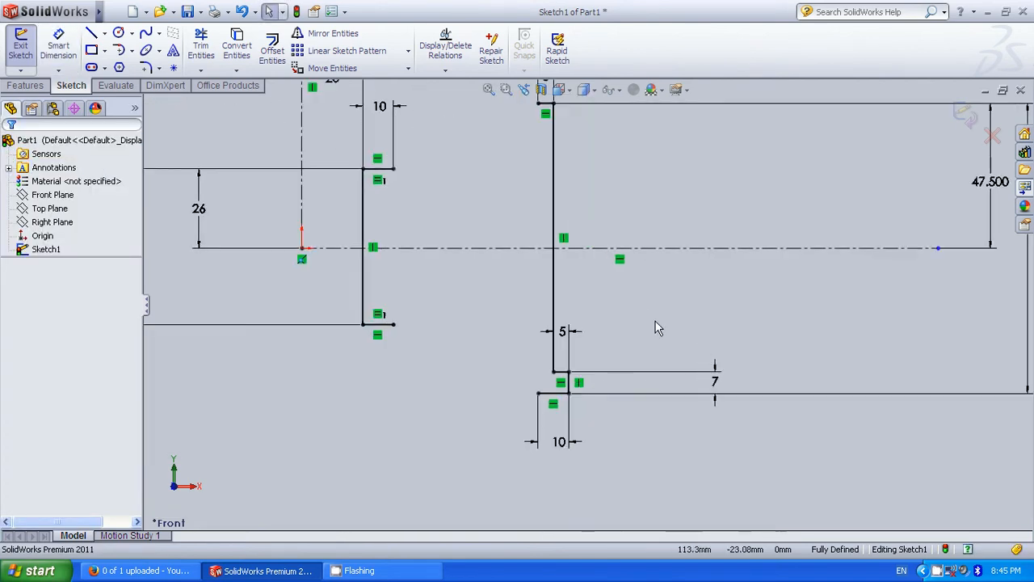
scroll(377, 266, up, 1)
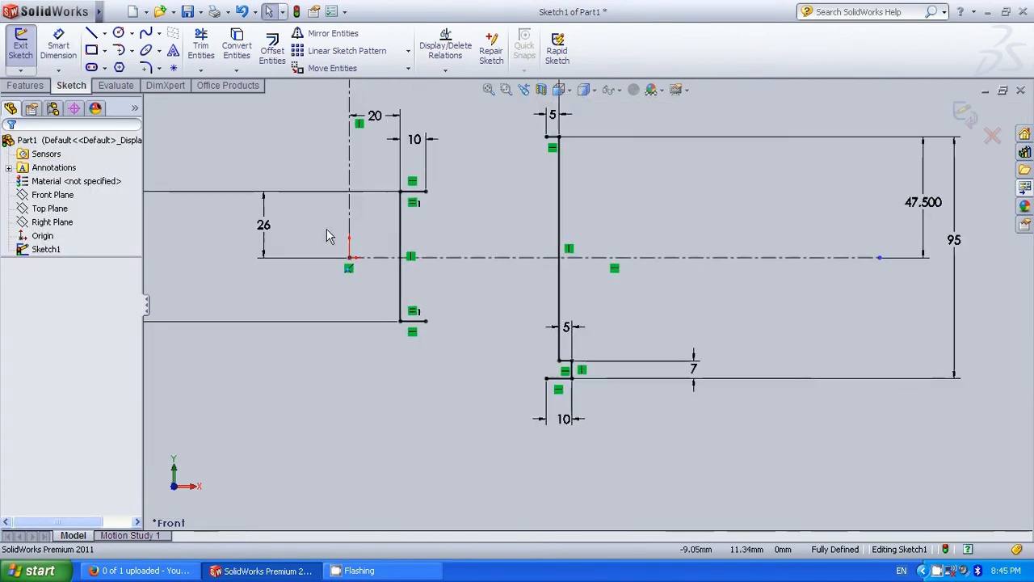
Connect the two profiles' upper open ends with a slanted line, a horizontal line about 10 mm above the centerline, and another slanted line
click(92, 34)
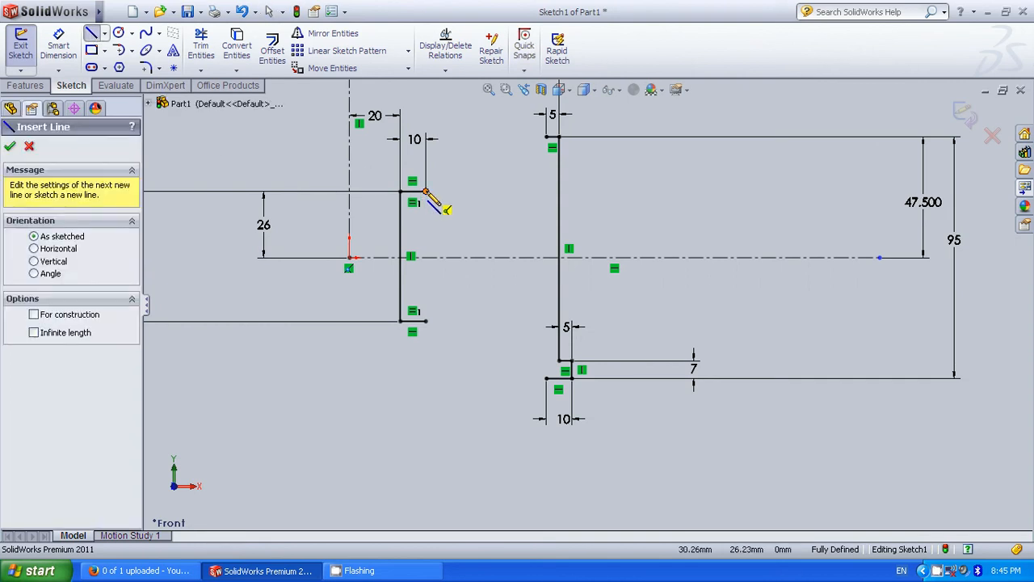
mouse_move(426, 191)
mouse_down()
mouse_move(439, 206)
mouse_move(434, 231)
mouse_up()
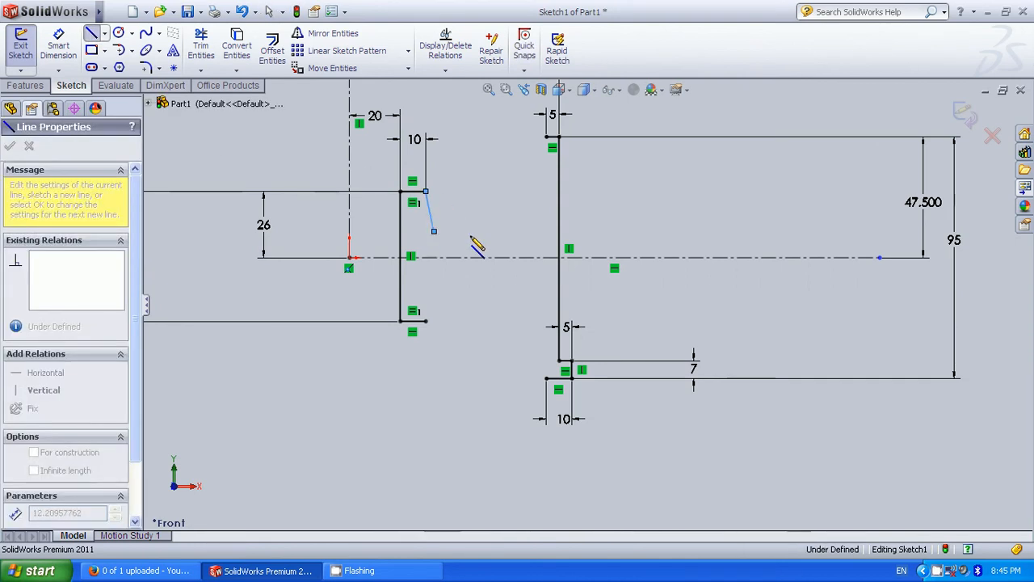
click(521, 232)
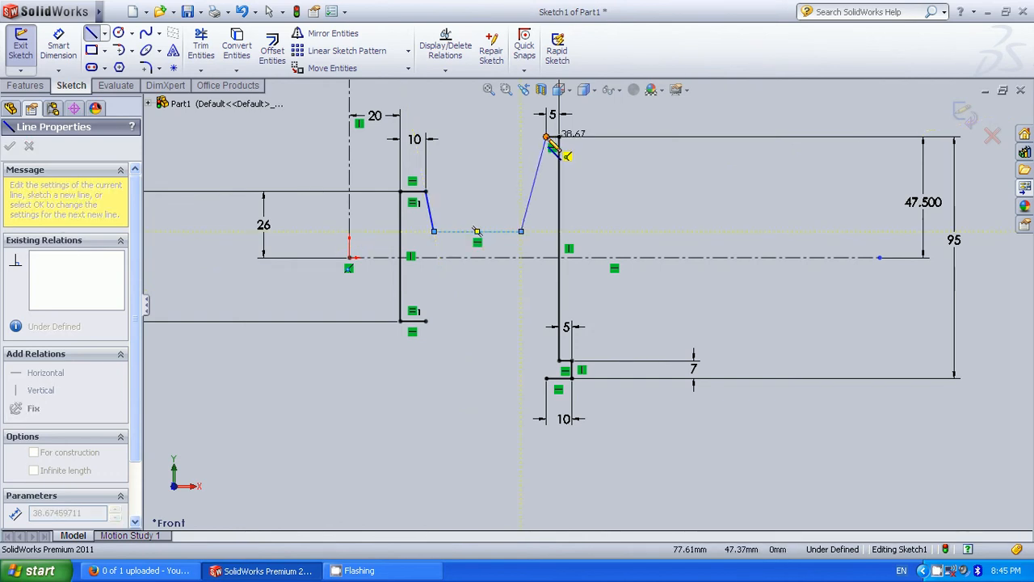
click(548, 138)
key(Escape)
key(Escape)
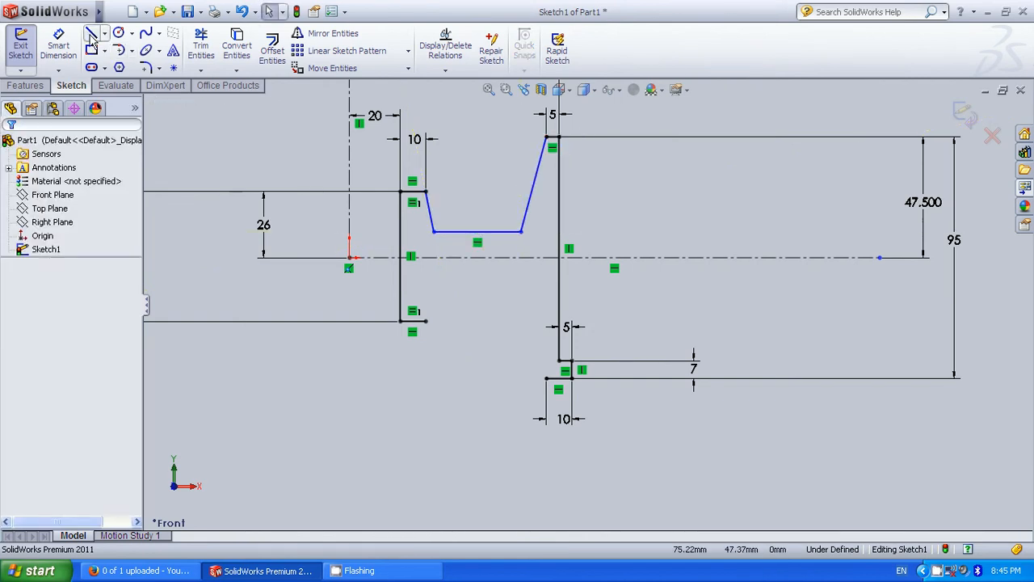
Connect the lower open ends with a slanted line, a horizontal line about 34 mm long below the centerline, and another slanted line
click(92, 37)
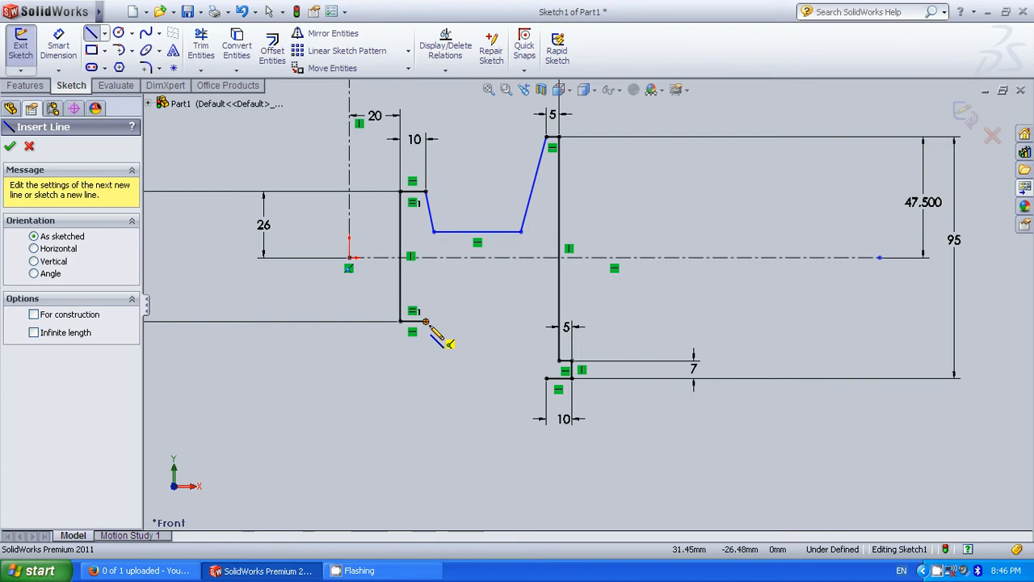
click(426, 321)
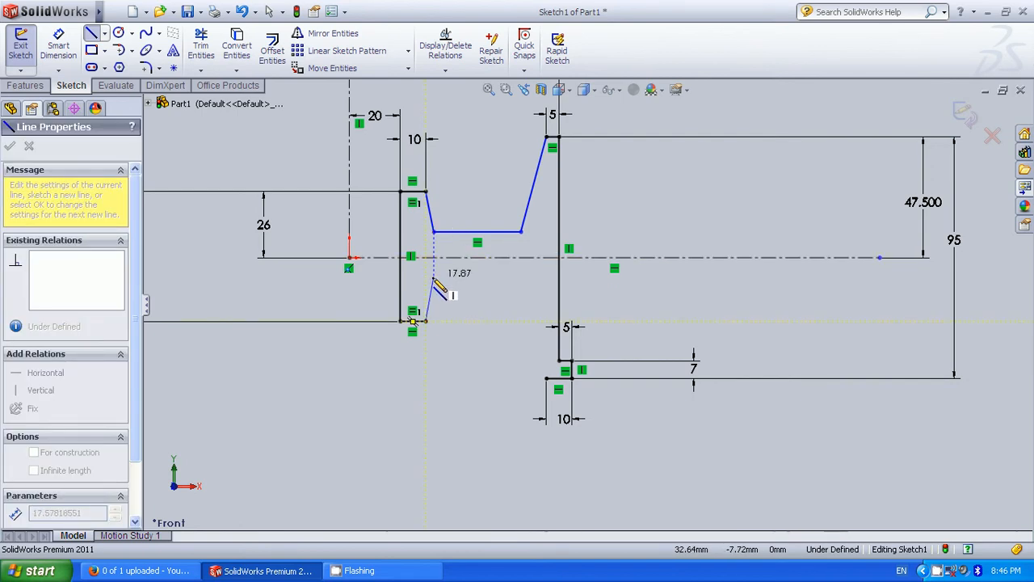
click(434, 280)
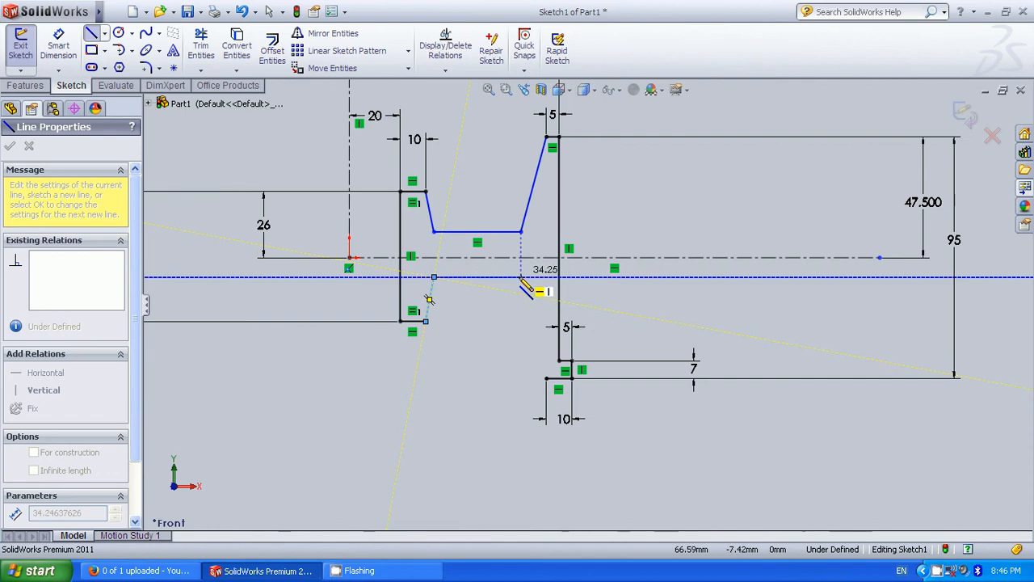
click(521, 277)
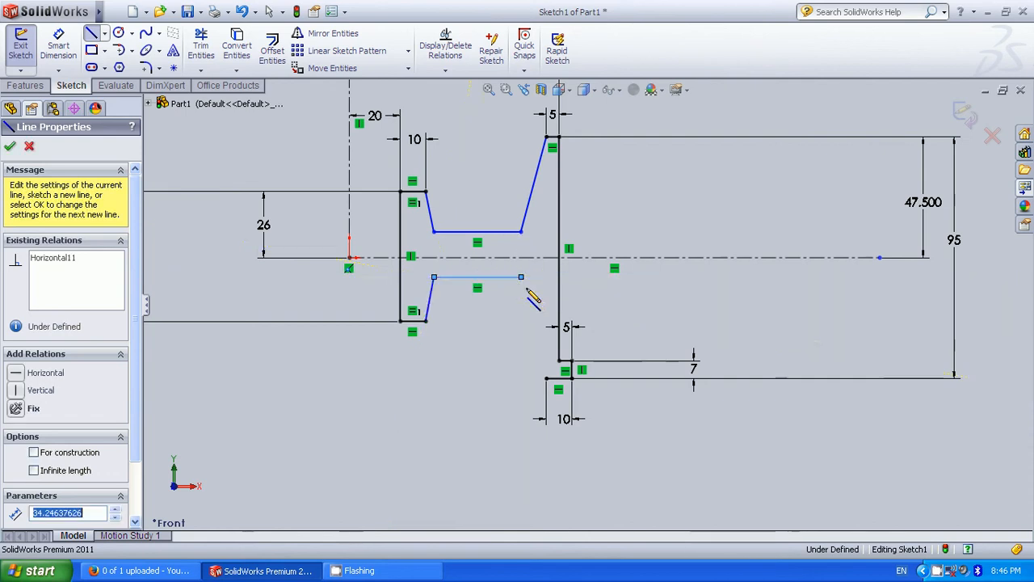
click(547, 379)
key(Escape)
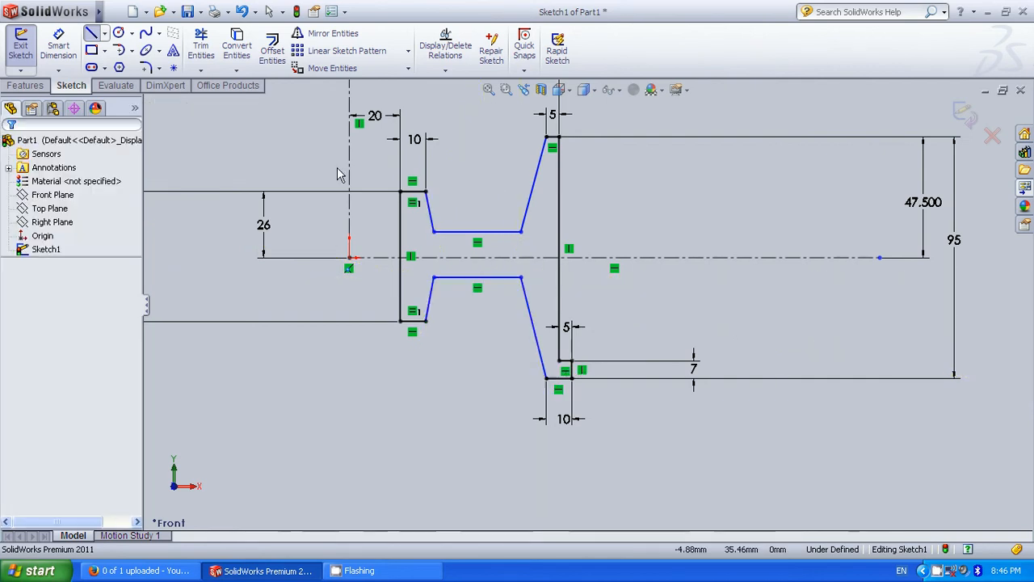
click(58, 44)
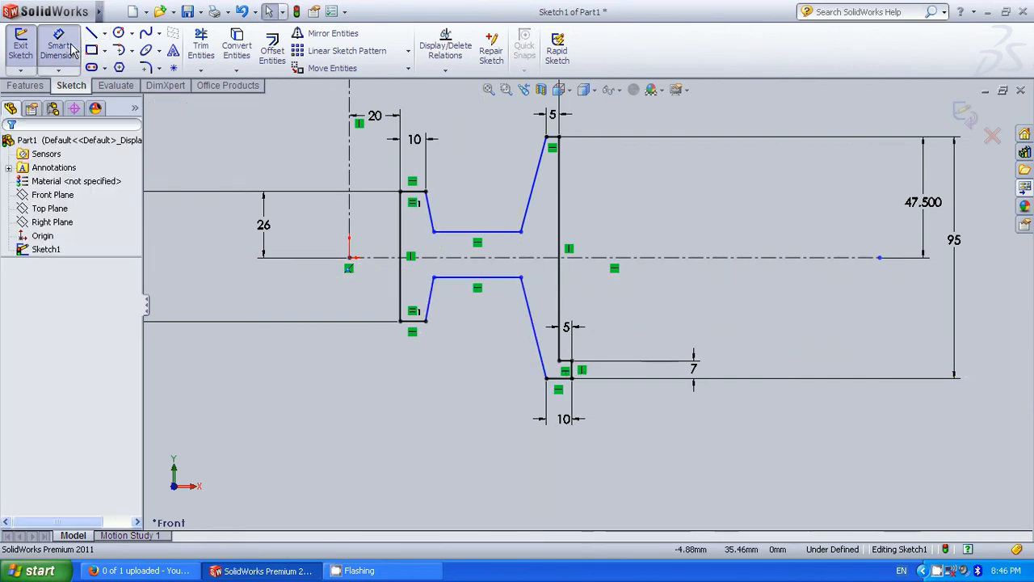
click(434, 233)
click(425, 192)
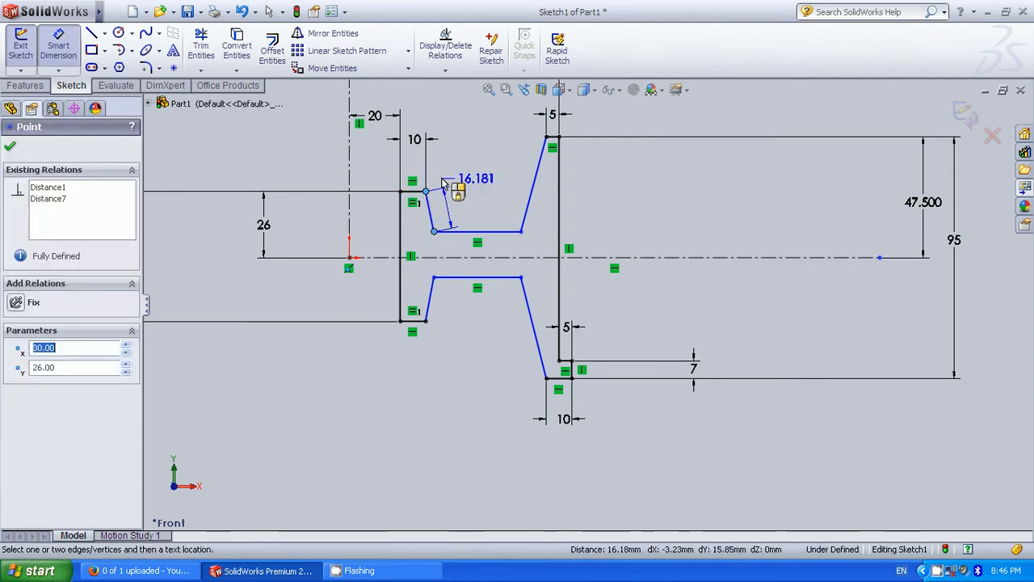
key(Escape)
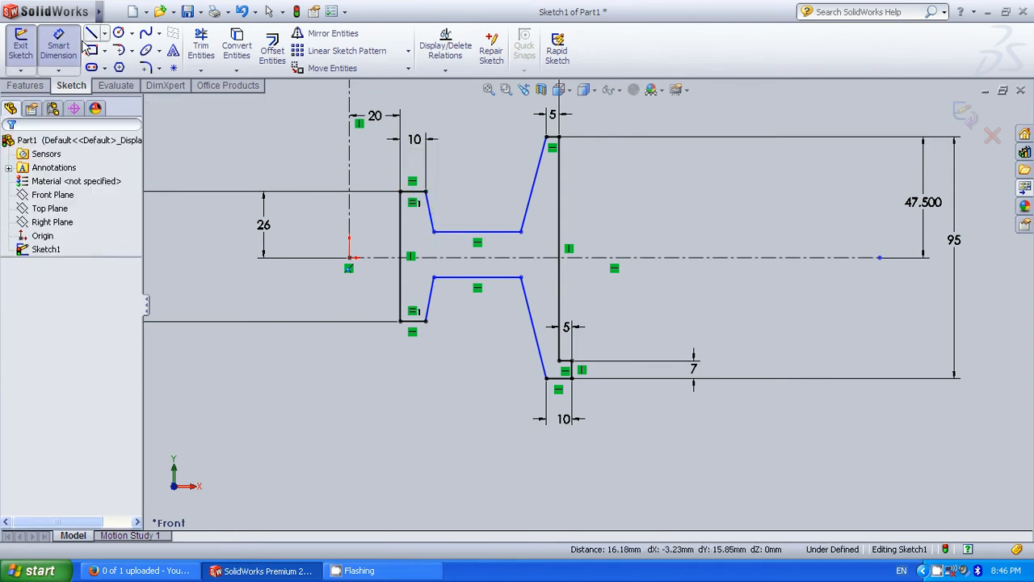
Dimension the horizontal offset between the ends of the inner profile's upper slanted line to 2 mm
click(59, 47)
click(58, 47)
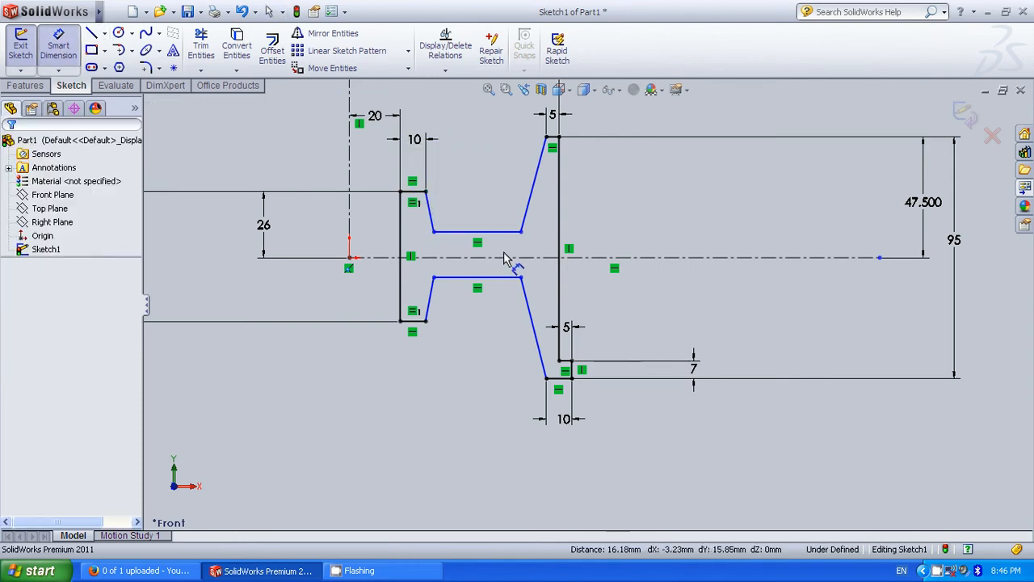
click(435, 233)
click(426, 191)
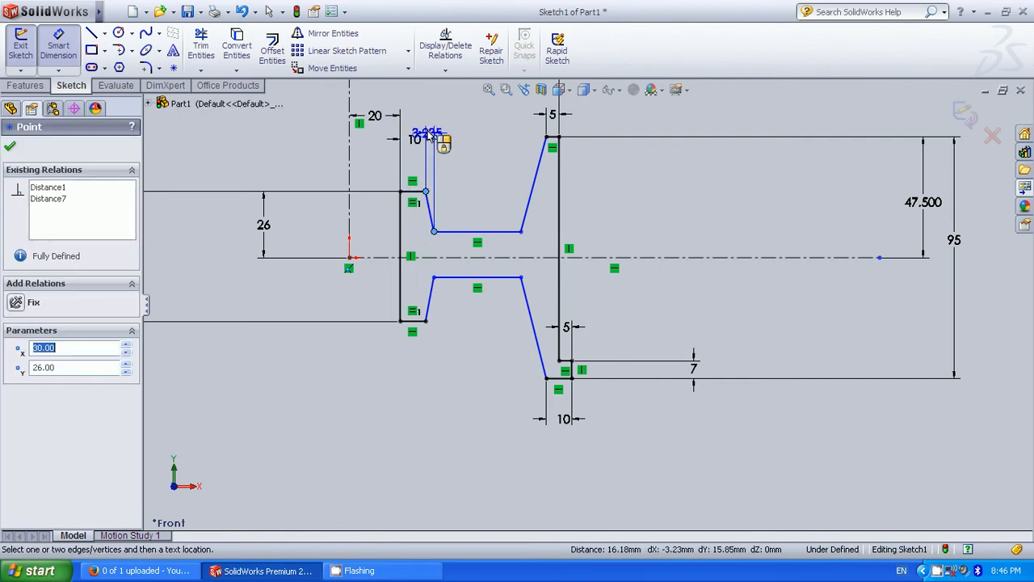
click(431, 123)
text(2)
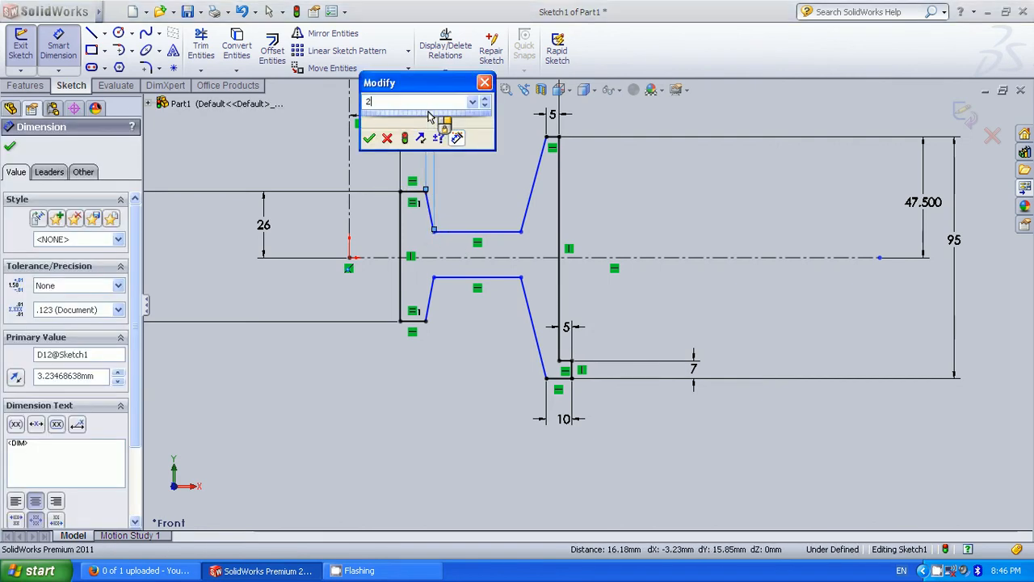
key(Return)
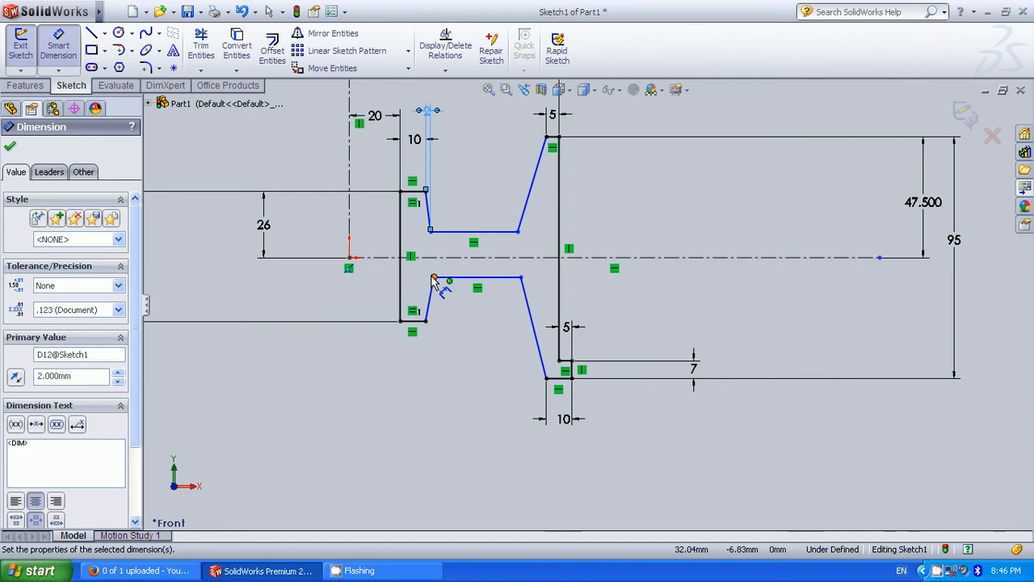
Dimension the horizontal offset between the ends of the inner profile's lower slanted line to 2 mm
click(427, 322)
click(426, 322)
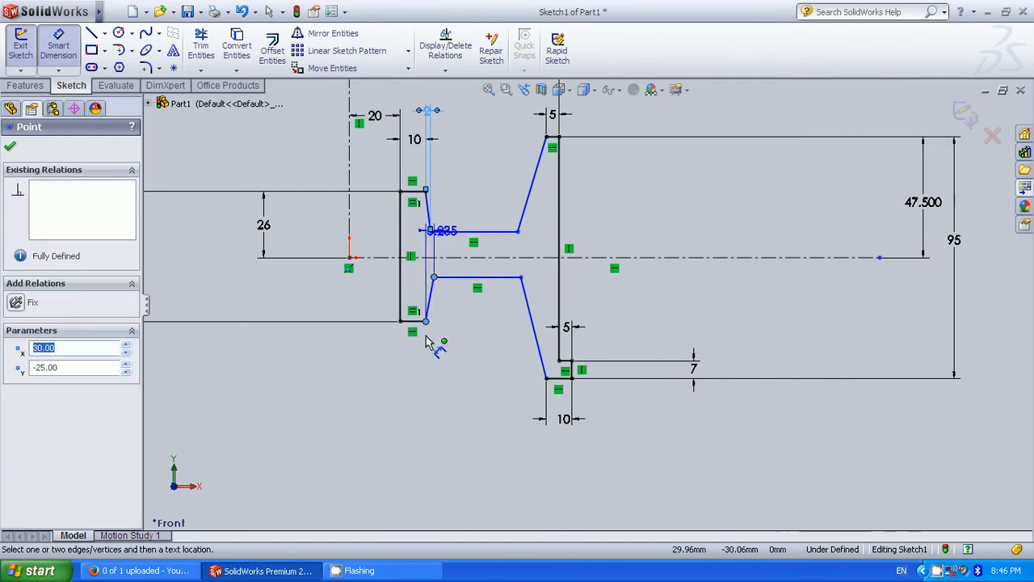
click(436, 374)
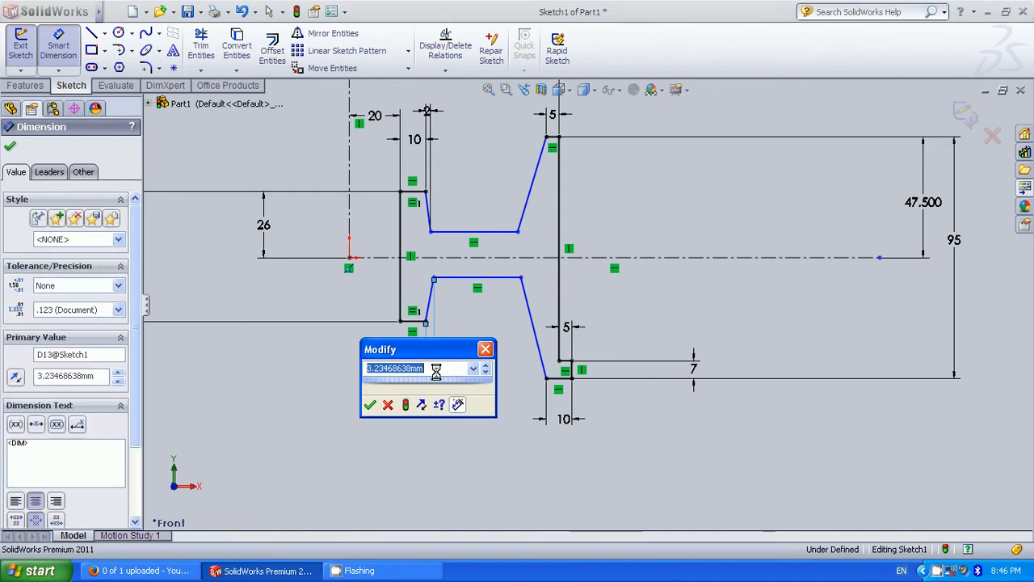
key(Return)
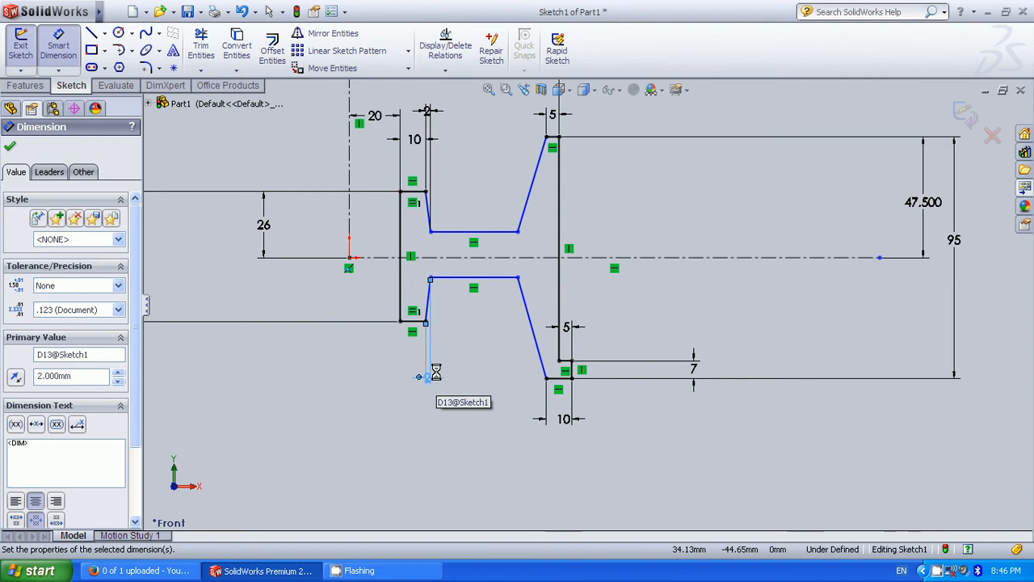
Dimension the horizontal offset between the ends of the outer profile's upper slanted line to 2 mm
click(518, 232)
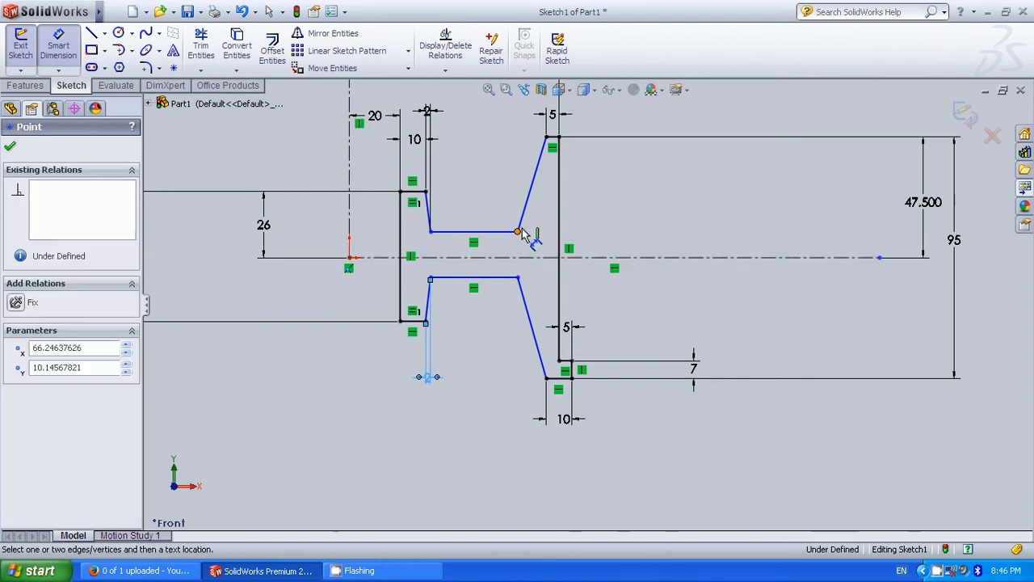
click(547, 138)
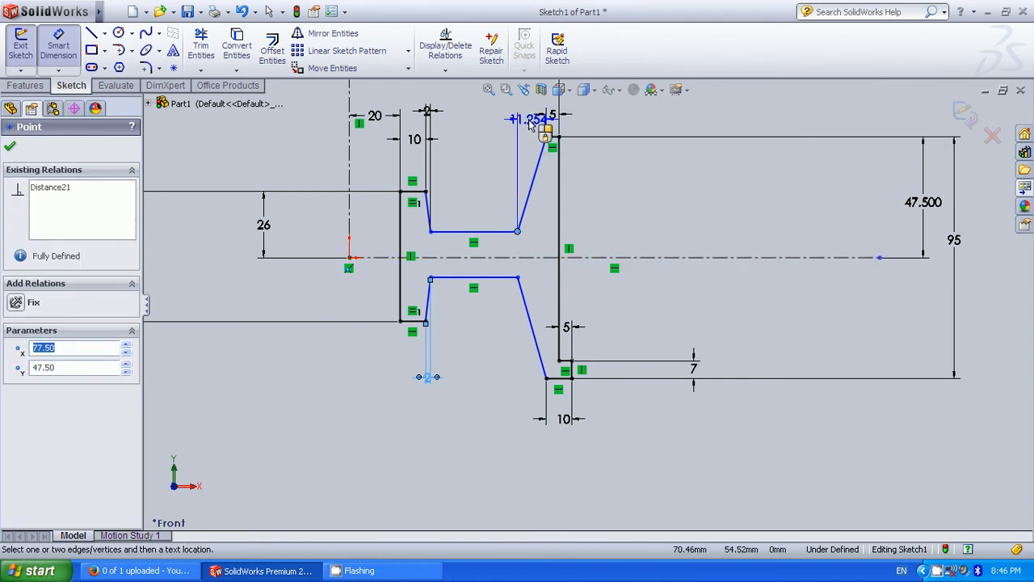
click(538, 119)
text(2)
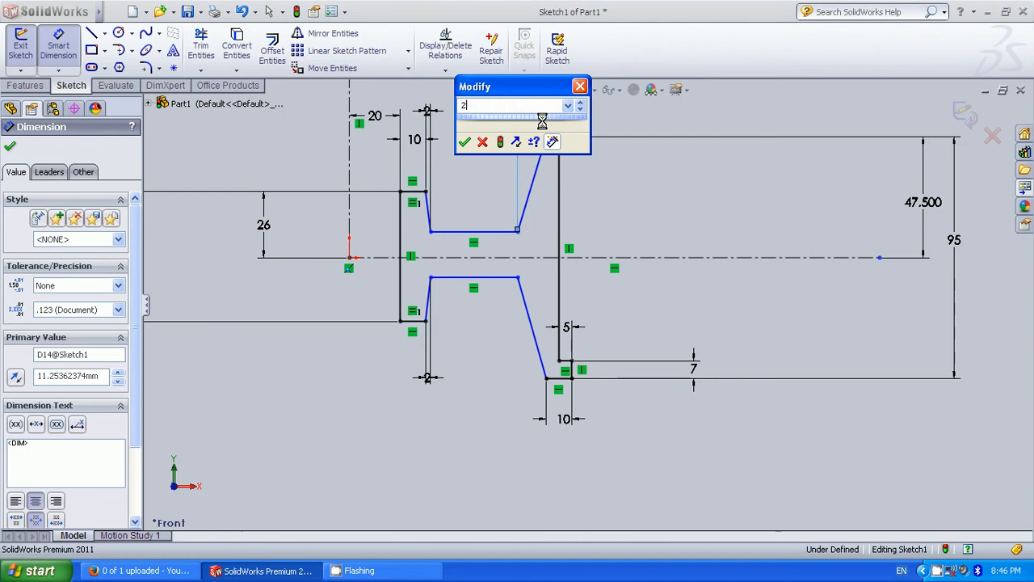
key(Return)
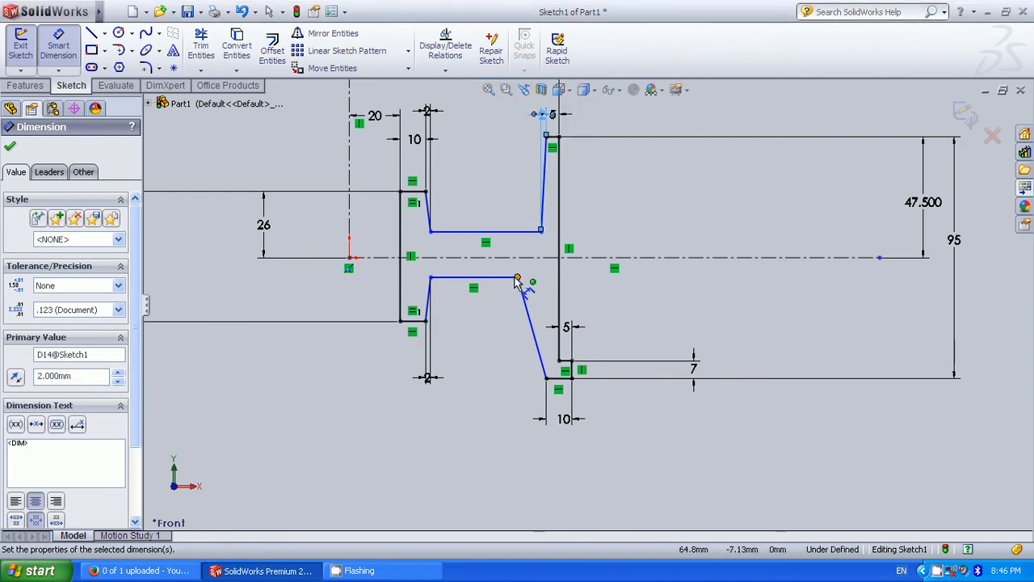
Dimension the horizontal offset between the ends of the outer profile's lower slanted line to 2 mm
click(518, 277)
click(547, 377)
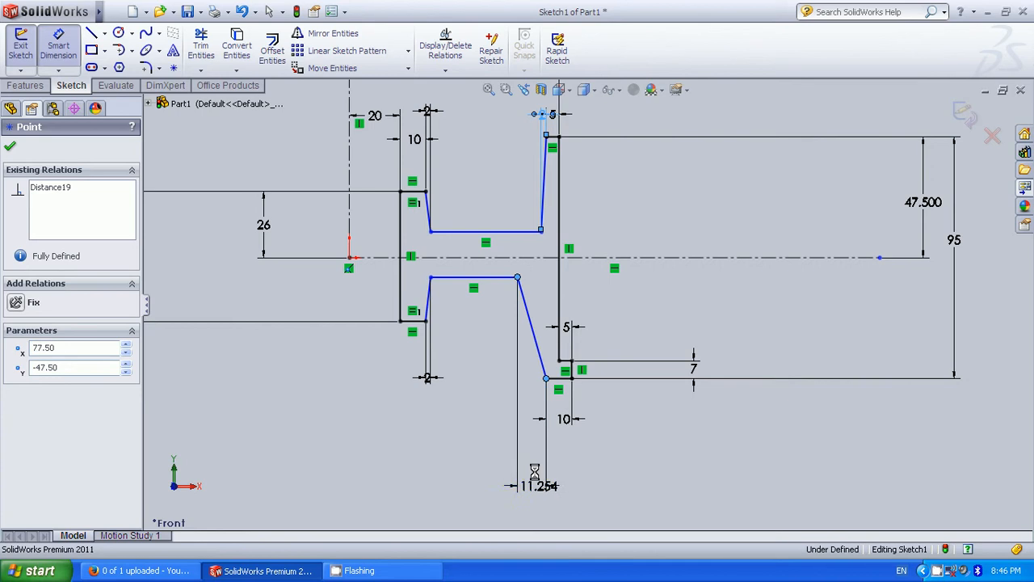
click(534, 471)
text(2)
key(Return)
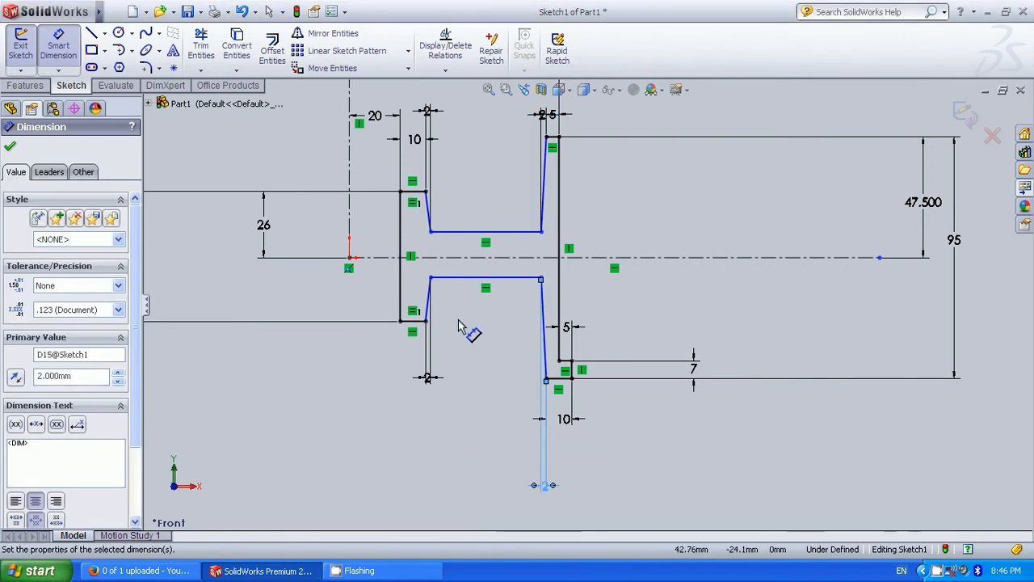
Dimension the vertical distance between the two horizontal connecting lines to 10 mm
click(430, 278)
click(430, 232)
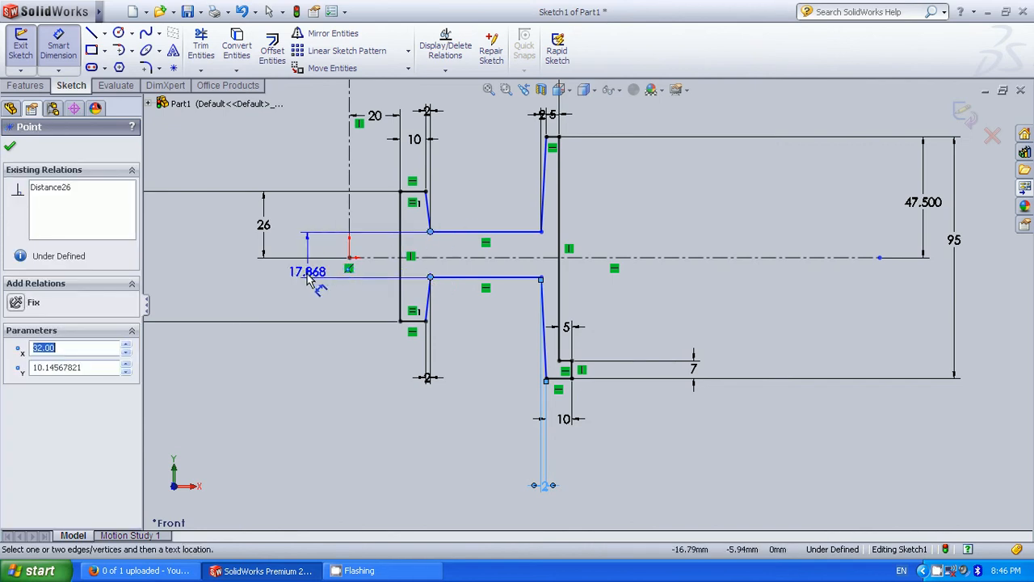
click(291, 297)
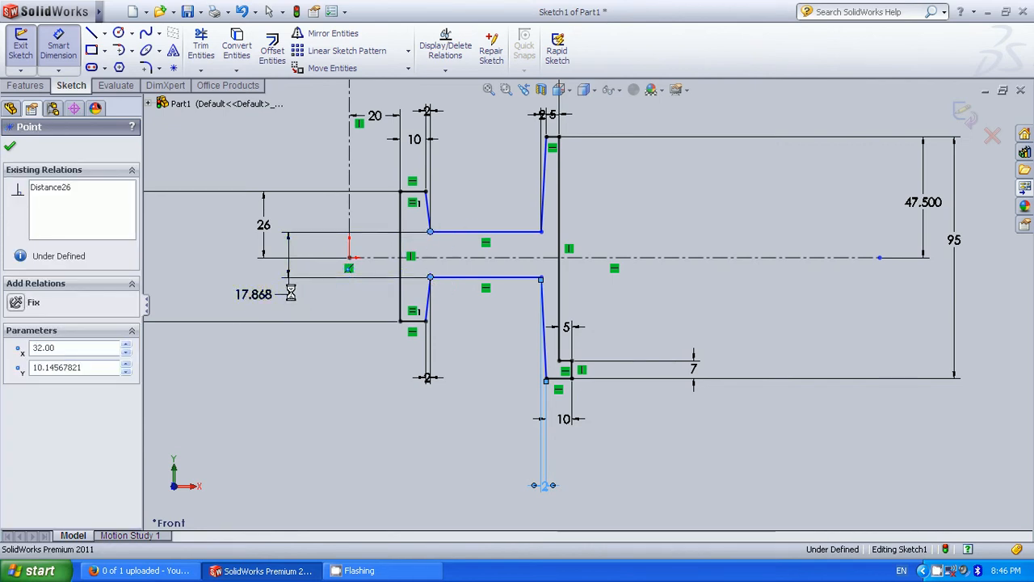
text(10)
key(Return)
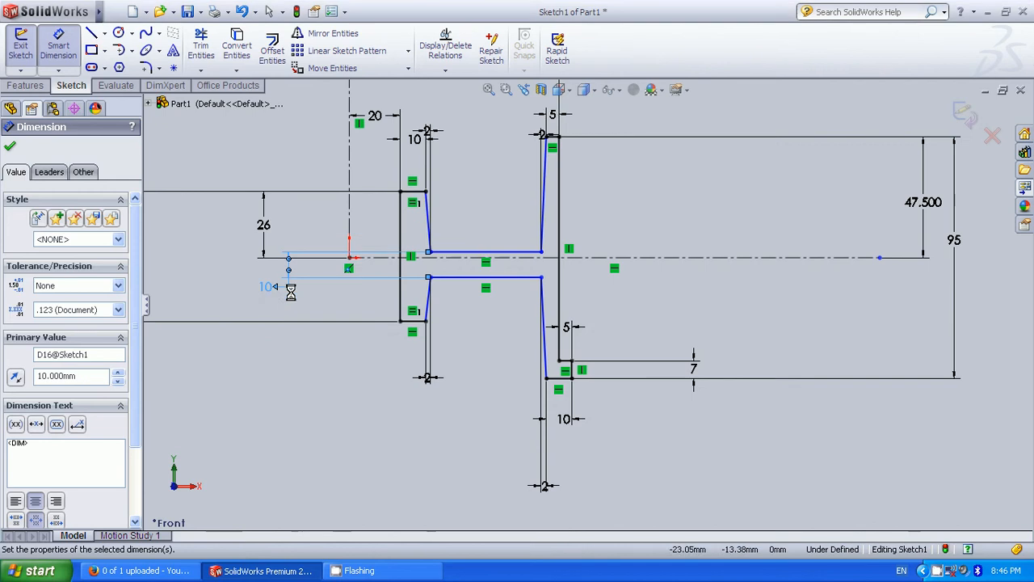
Dimension the distance from the lower connecting line's inner corner to the horizontal centerline as 5 mm and finish dimensioning
scroll(443, 279, down, 5)
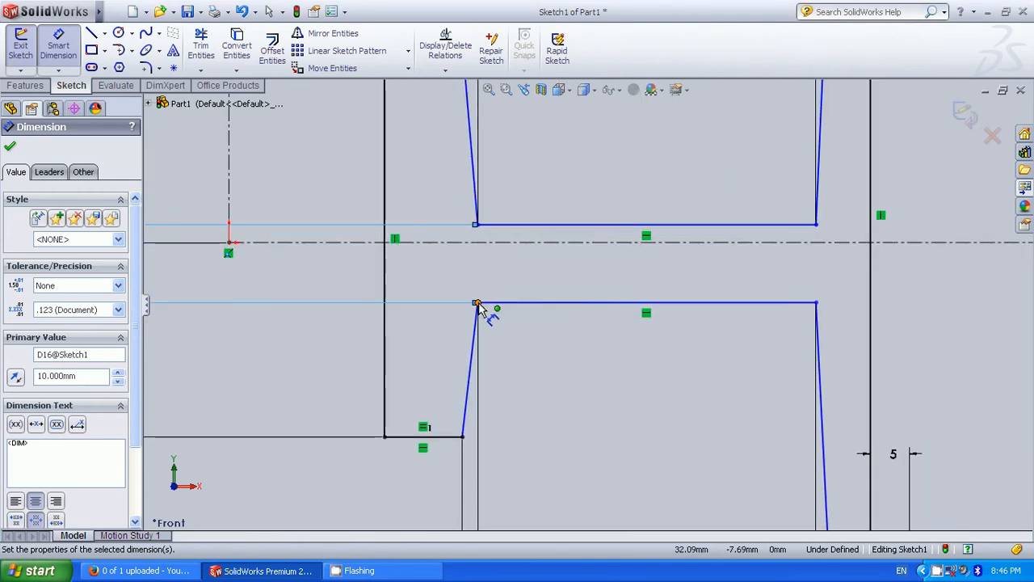
click(478, 304)
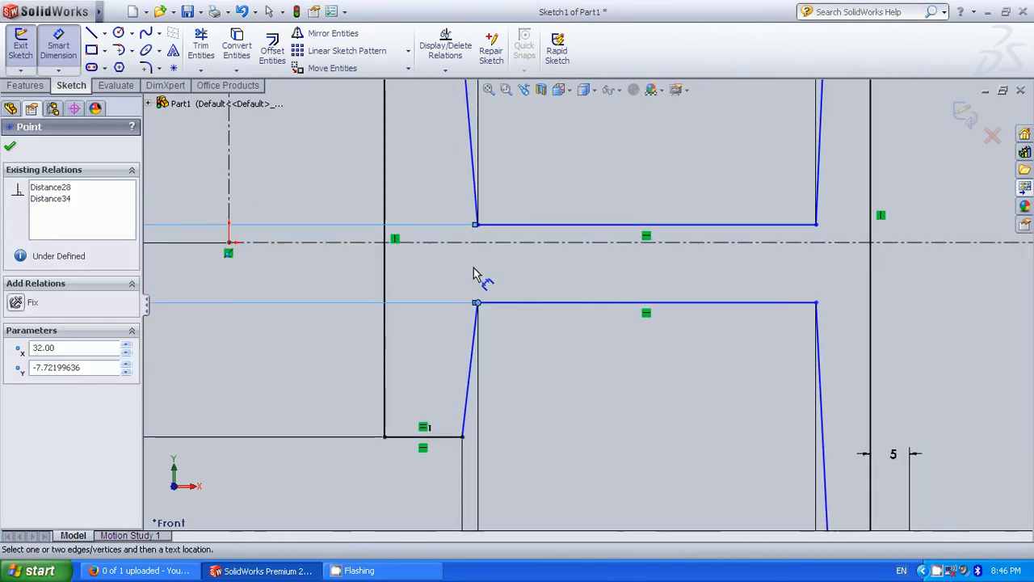
click(476, 243)
click(345, 275)
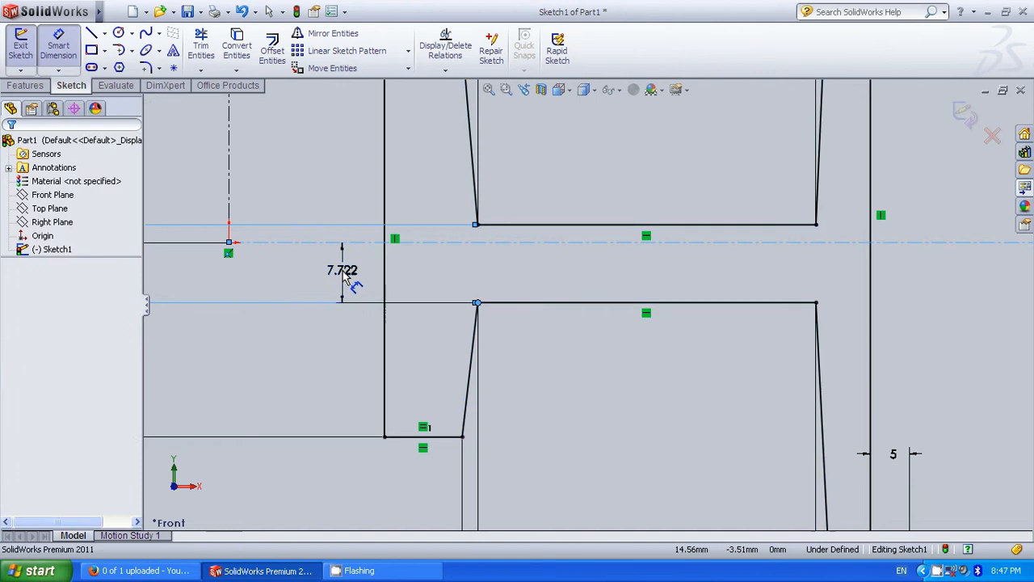
text(5)
key(Return)
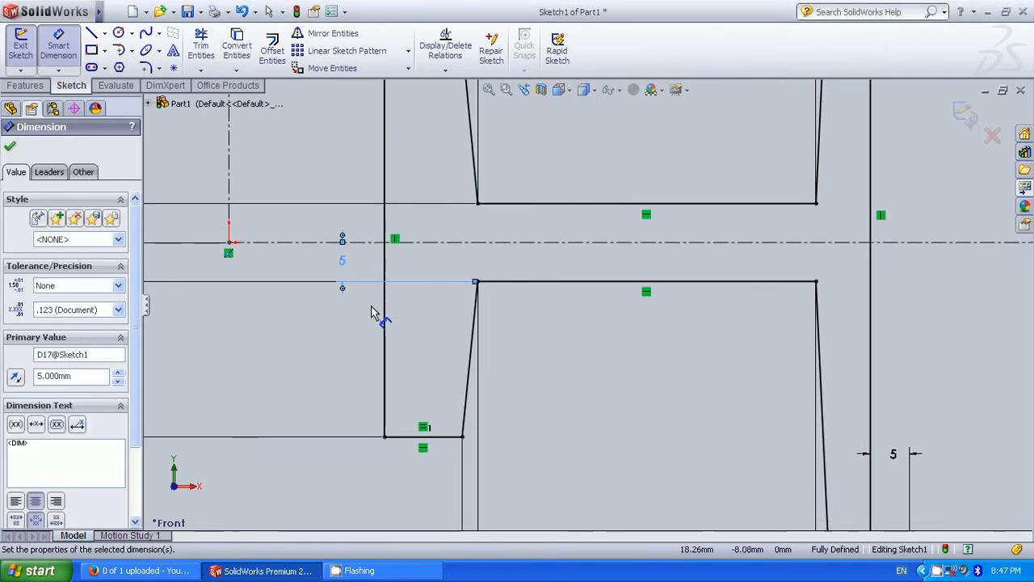
scroll(496, 289, up, 5)
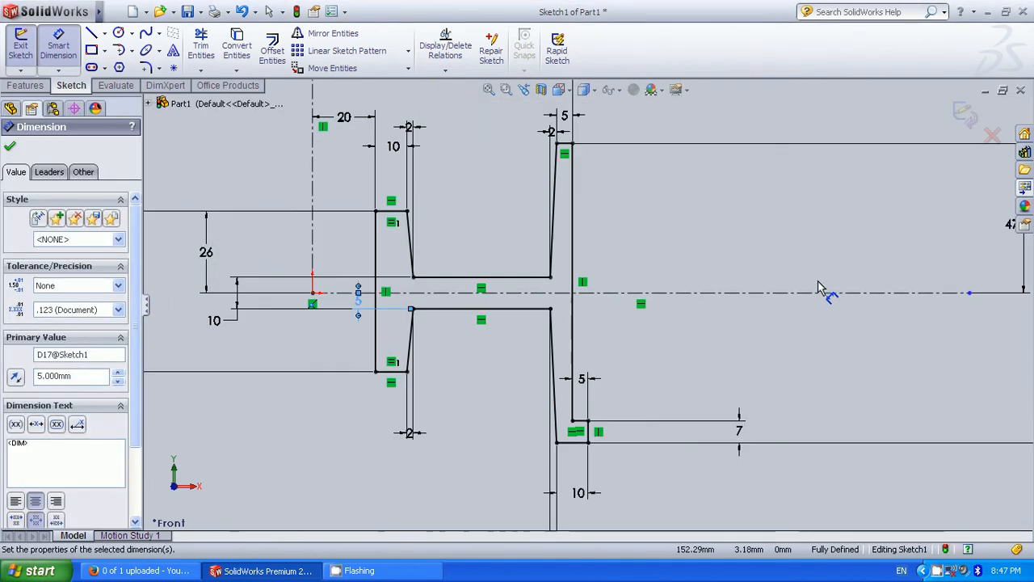
click(9, 146)
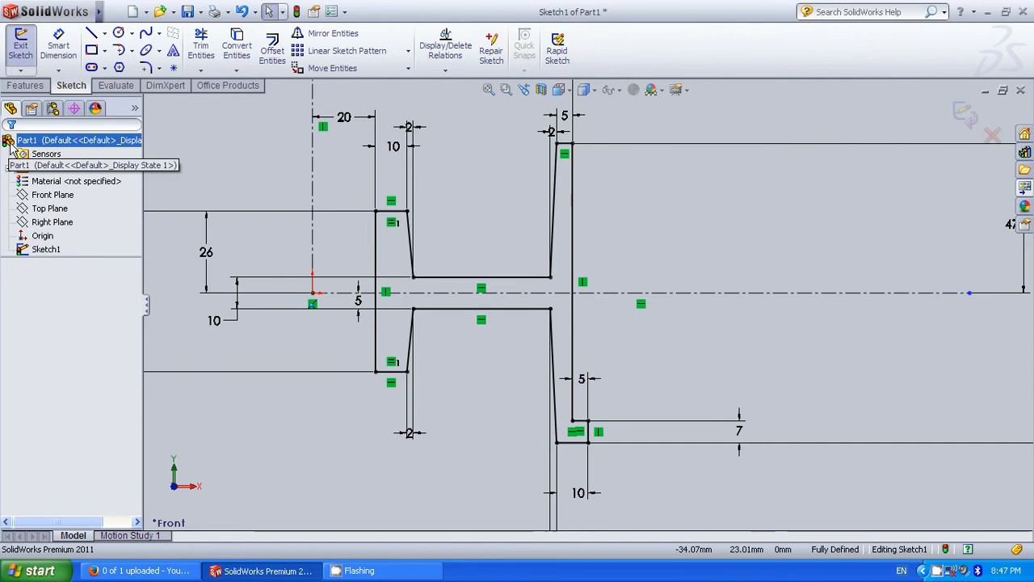
scroll(423, 229, up, 2)
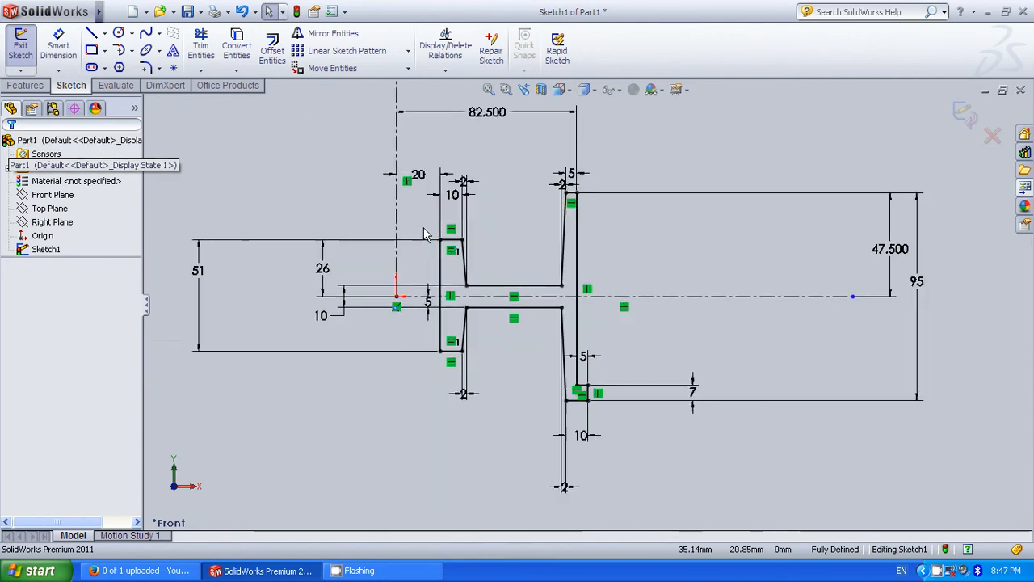
Revolve the closed profile 360 degrees about the vertical centerline into a solid
click(20, 47)
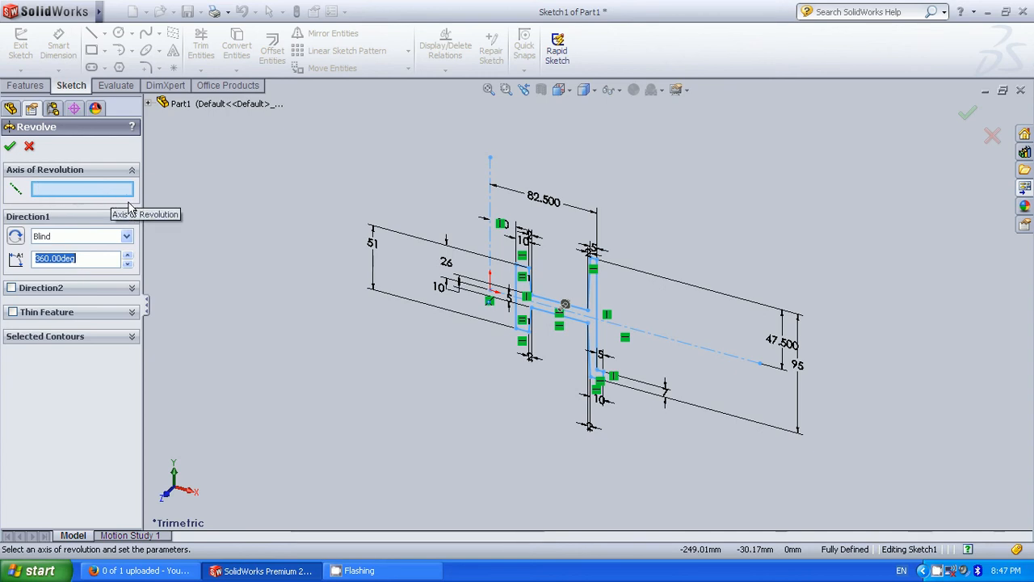
click(490, 202)
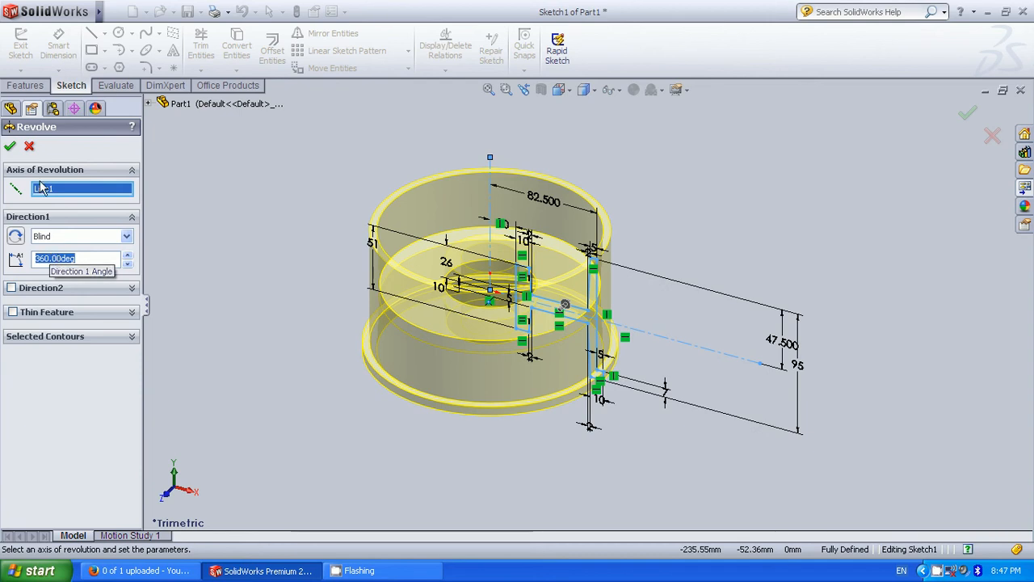
click(10, 147)
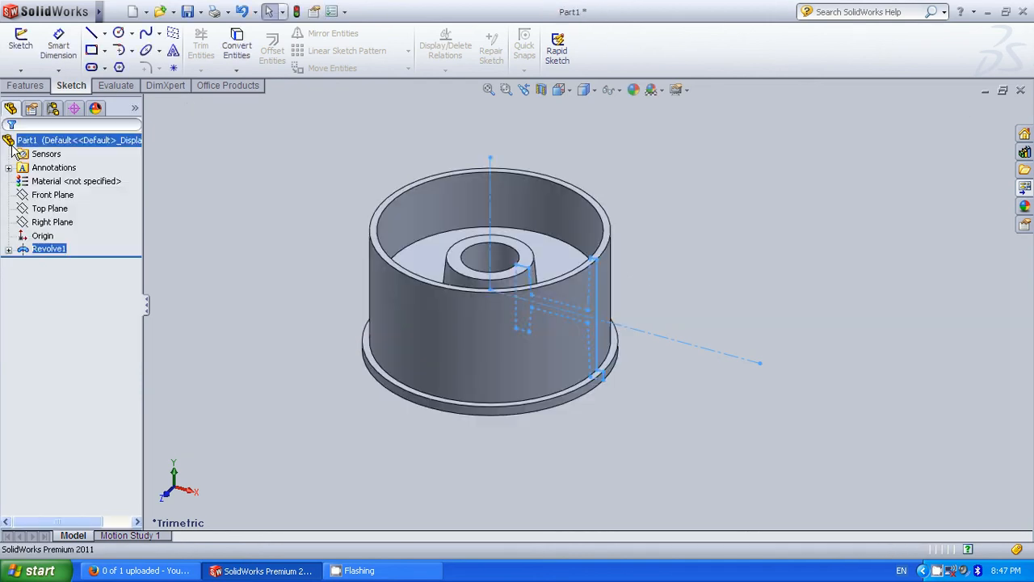
Start a new sketch on the upper face of the web and view it normal to the sketch plane
scroll(332, 238, up, 3)
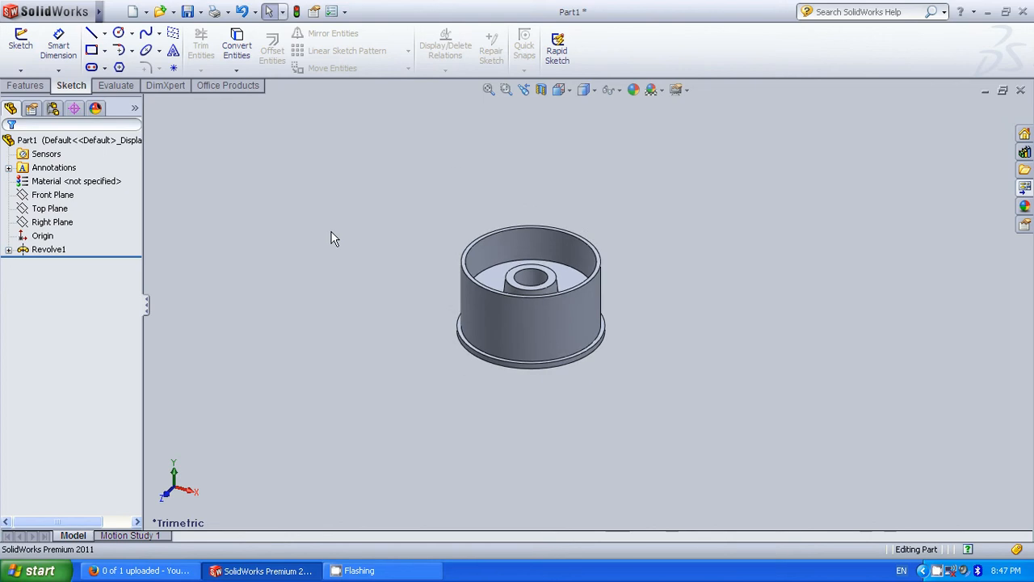
scroll(588, 245, down, 1)
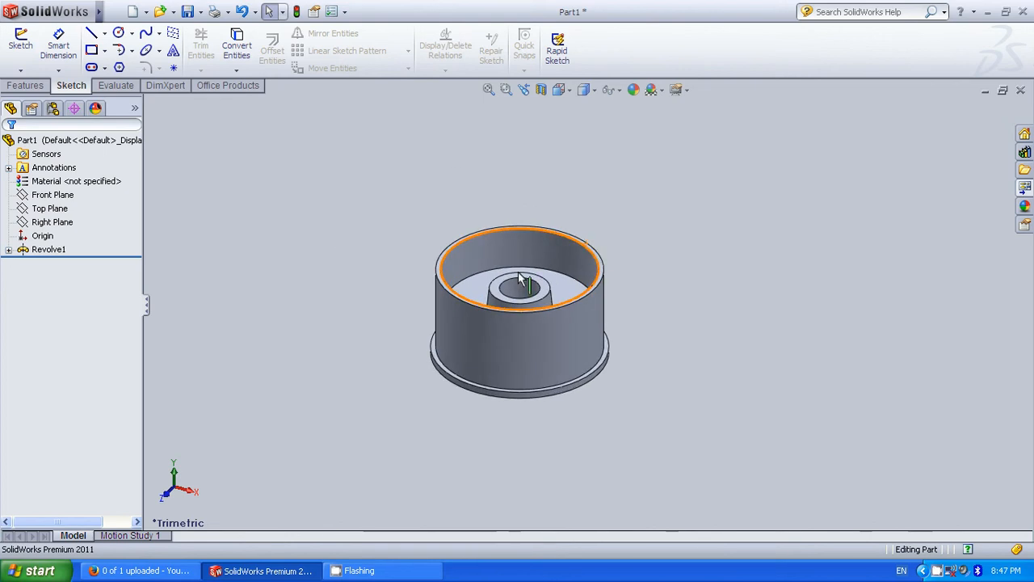
click(25, 85)
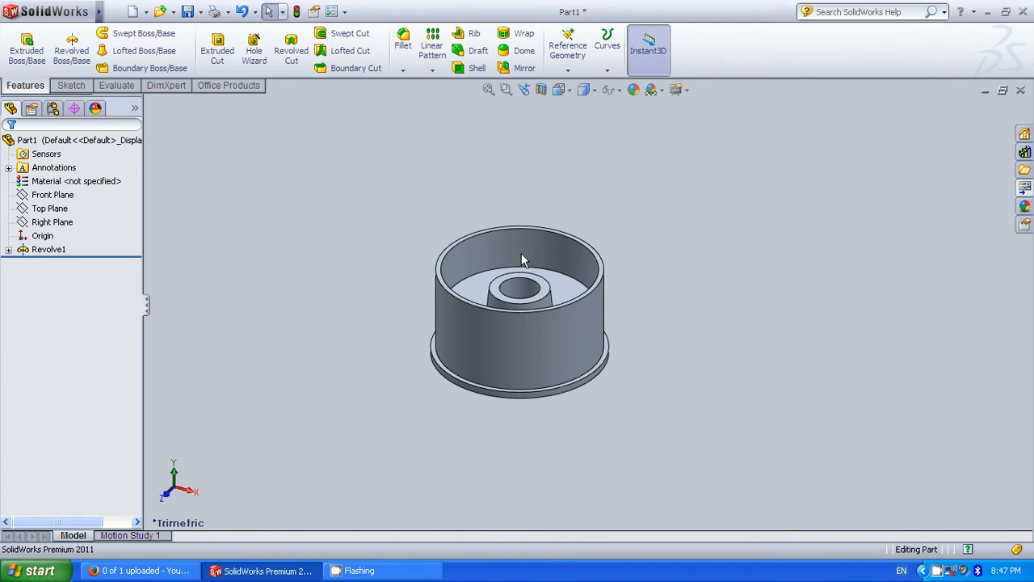
click(590, 316)
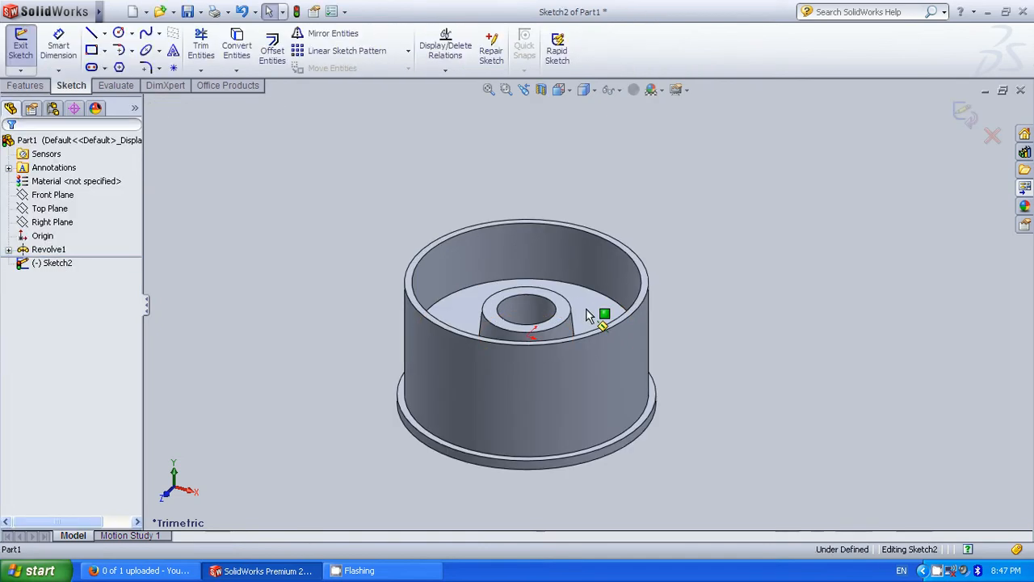
click(560, 90)
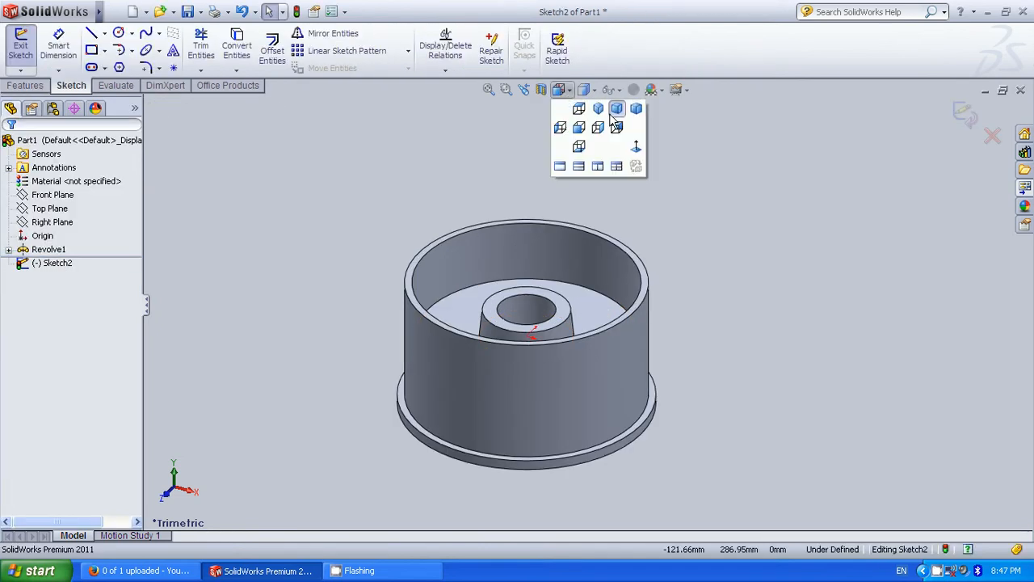
click(636, 146)
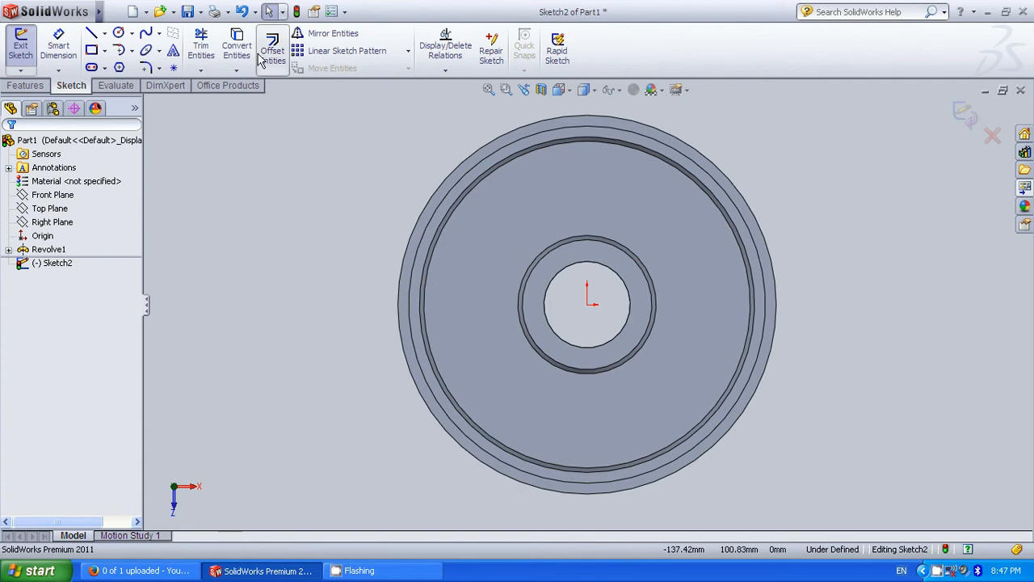
Sketch a circle about 27 mm in diameter on the web, horizontally in line with the origin and about 57 mm from it
click(119, 34)
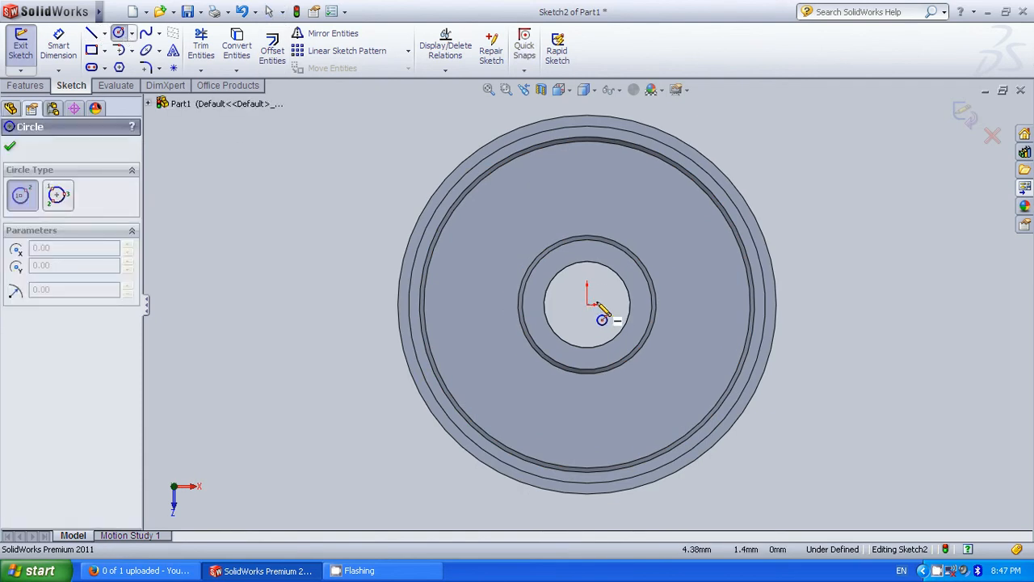
click(710, 304)
click(710, 334)
click(11, 148)
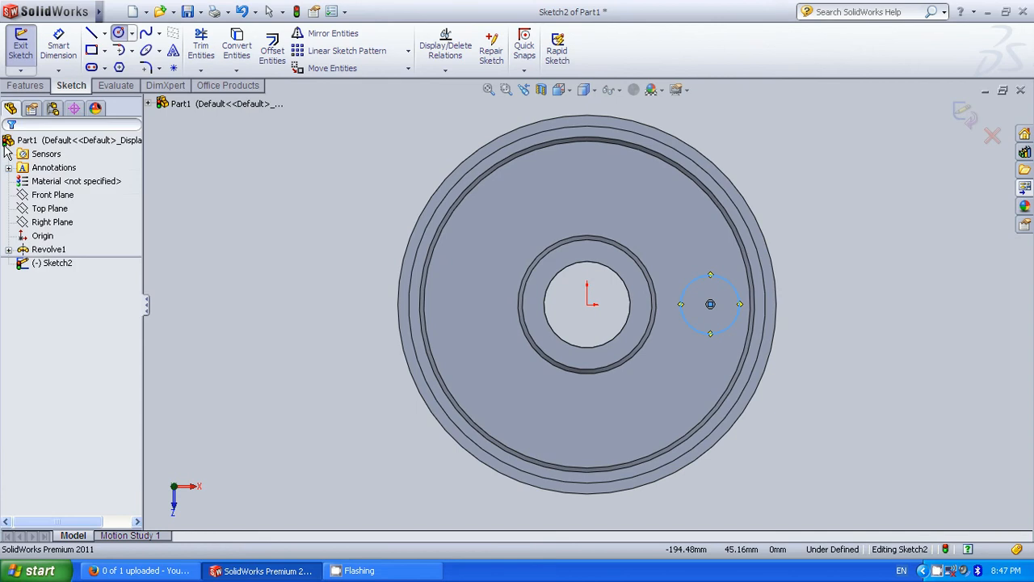
Dimension the circle's diameter to 30 mm
click(58, 47)
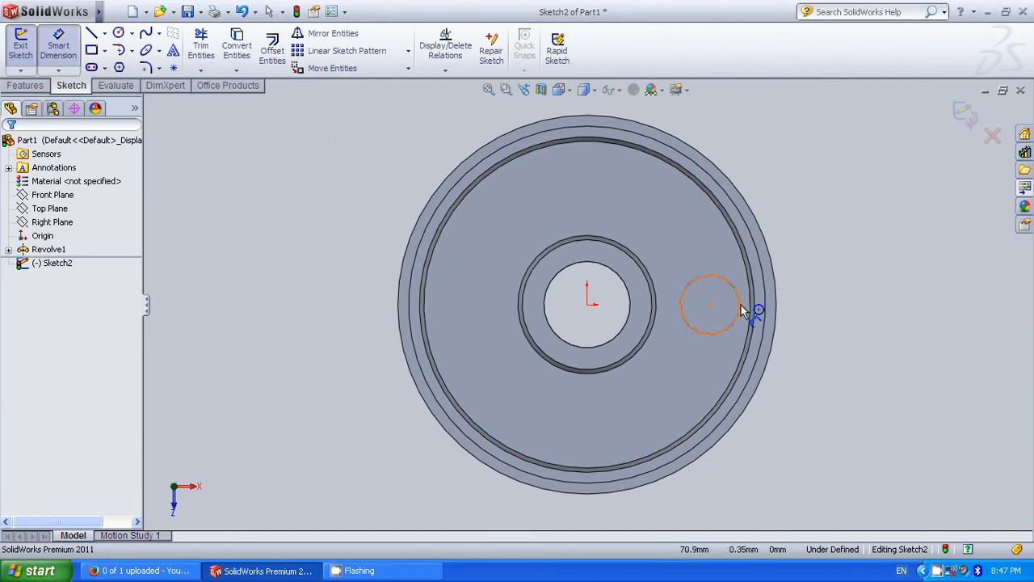
click(743, 307)
click(869, 283)
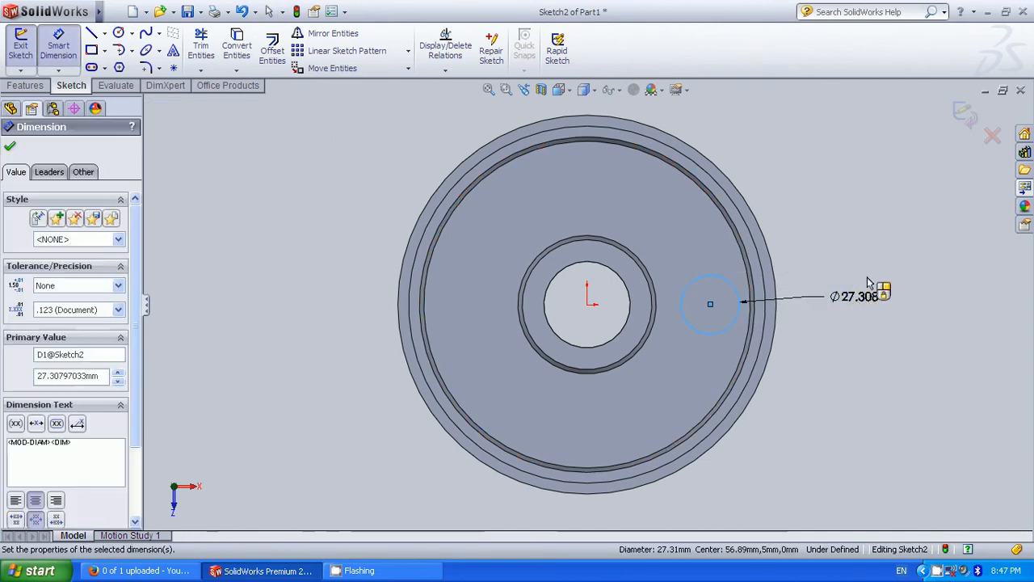
text(30)
key(Return)
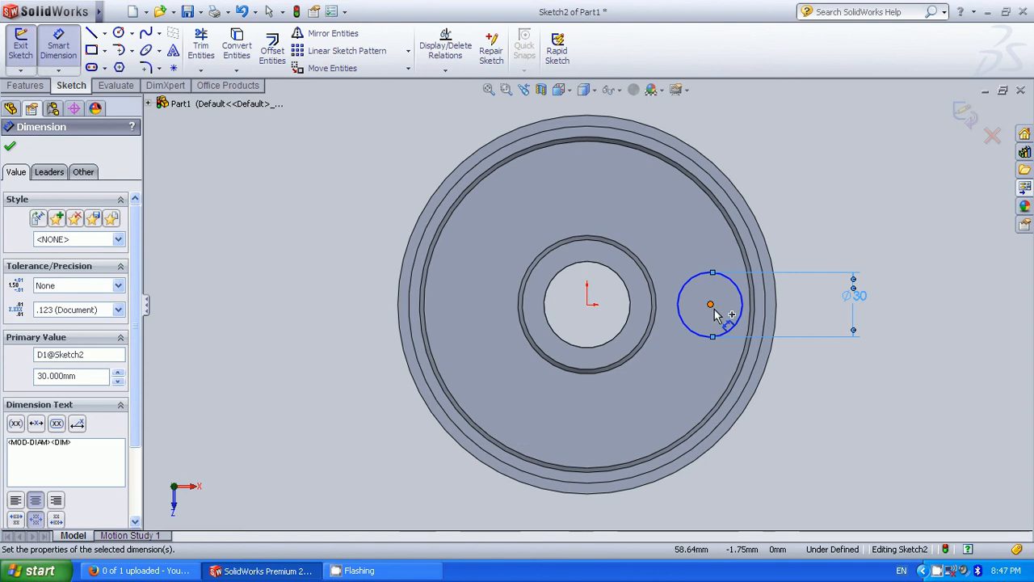
Dimension the horizontal distance from the circle's center to the origin as 55 mm and finish dimensioning
click(711, 306)
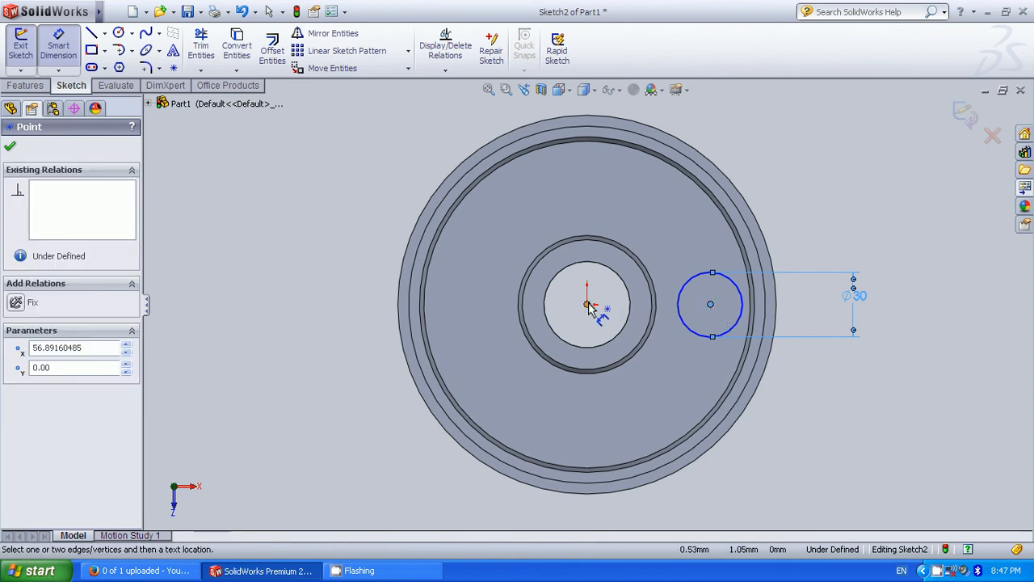
click(588, 305)
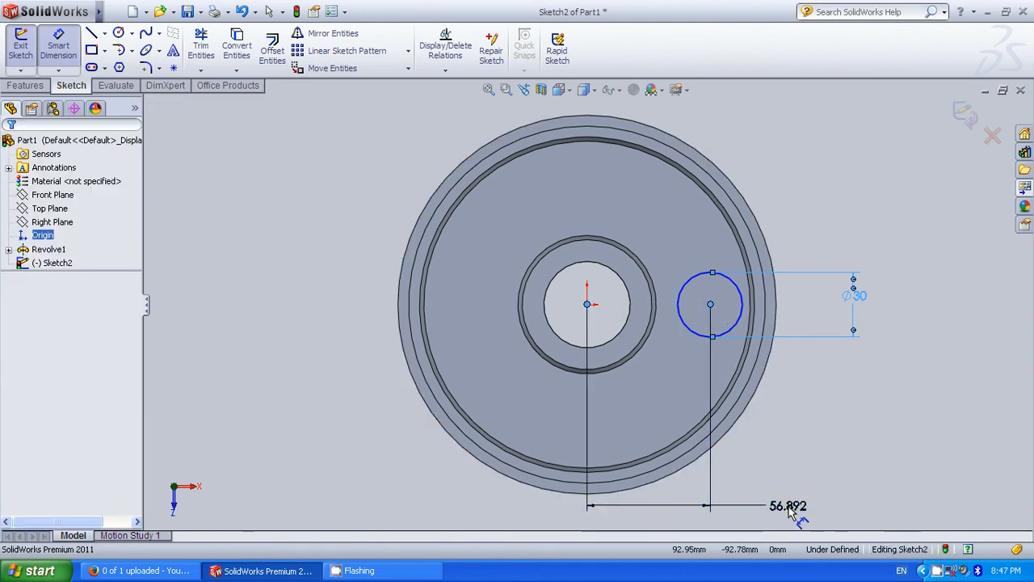
click(790, 509)
text(55)
key(Return)
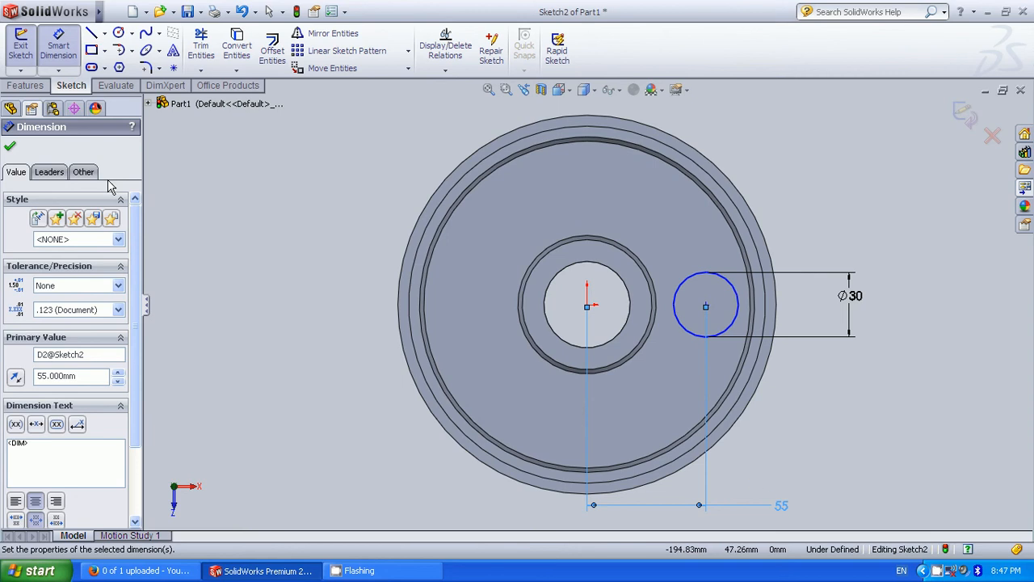
click(11, 149)
Draw a vertical centerline from the origin up across the web
click(104, 33)
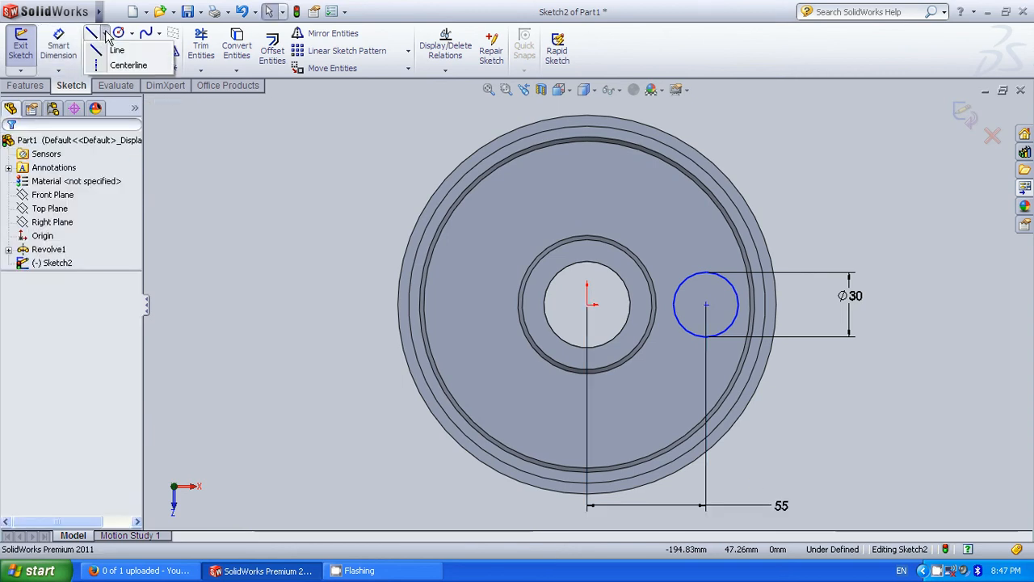
click(113, 65)
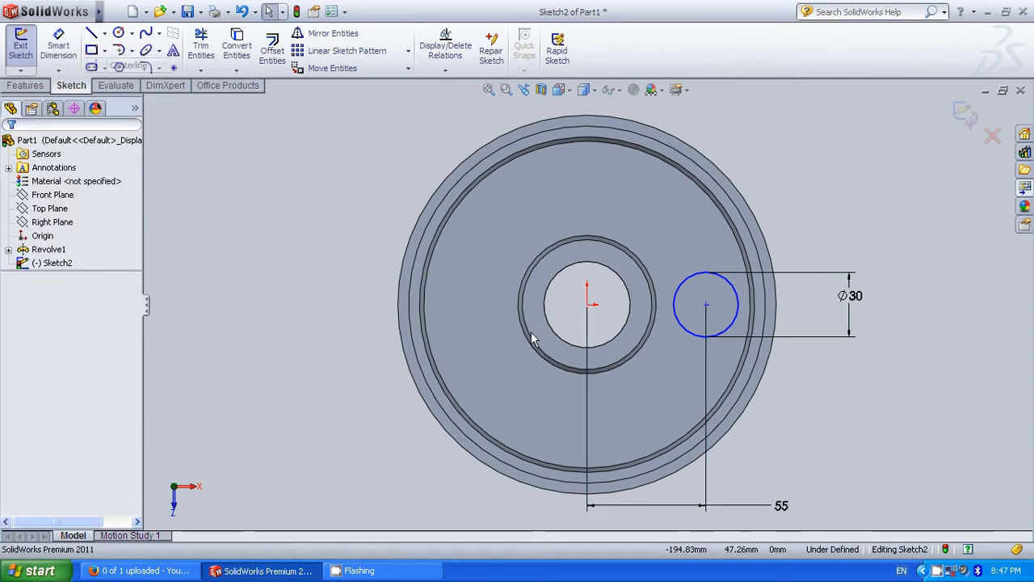
click(587, 305)
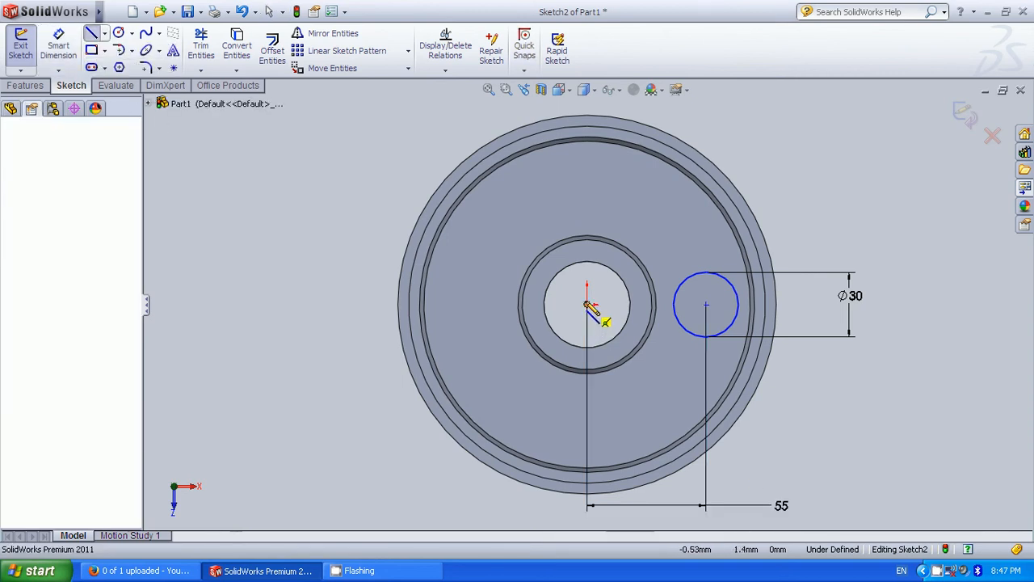
click(587, 186)
key(Escape)
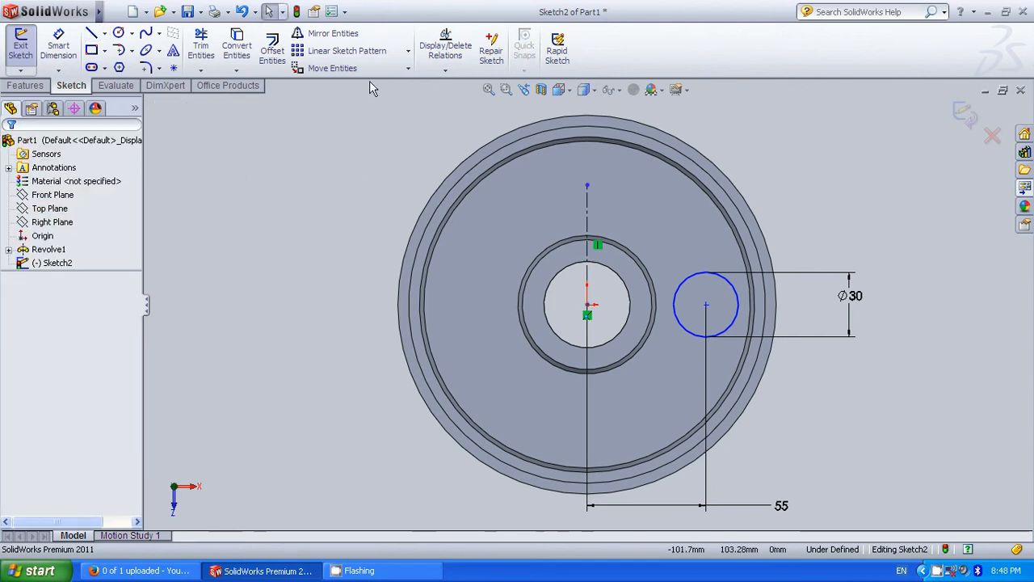
Create a circular sketch pattern of the 30 mm circle around the origin with 3 equally spaced instances over 360 degrees
click(408, 50)
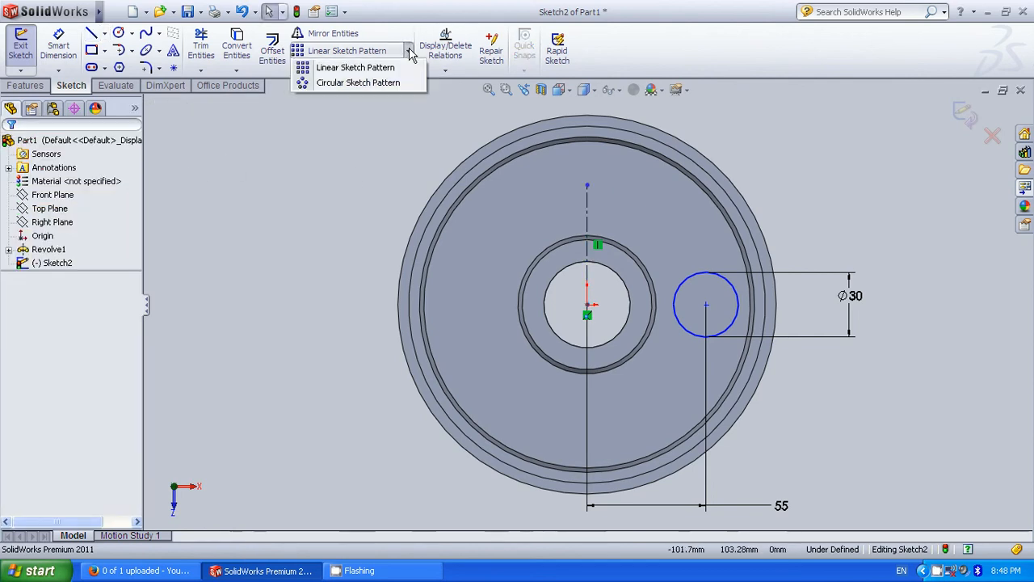
click(358, 83)
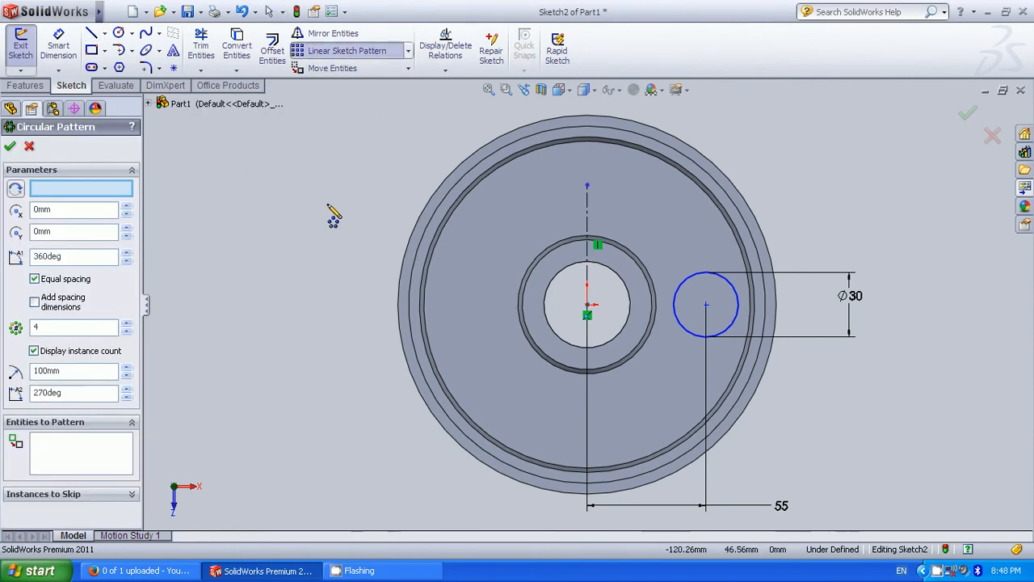
click(734, 292)
click(41, 325)
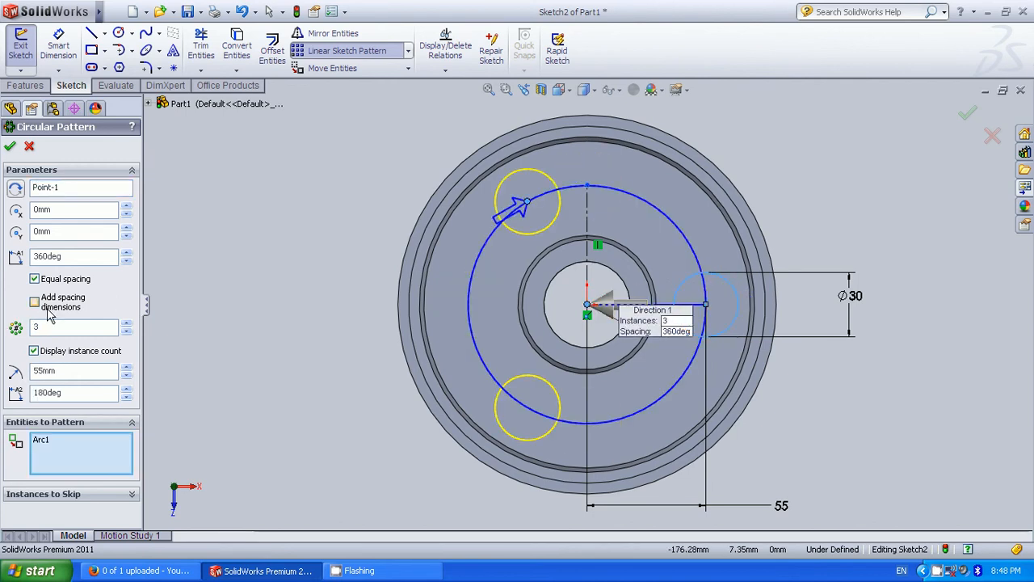
click(10, 149)
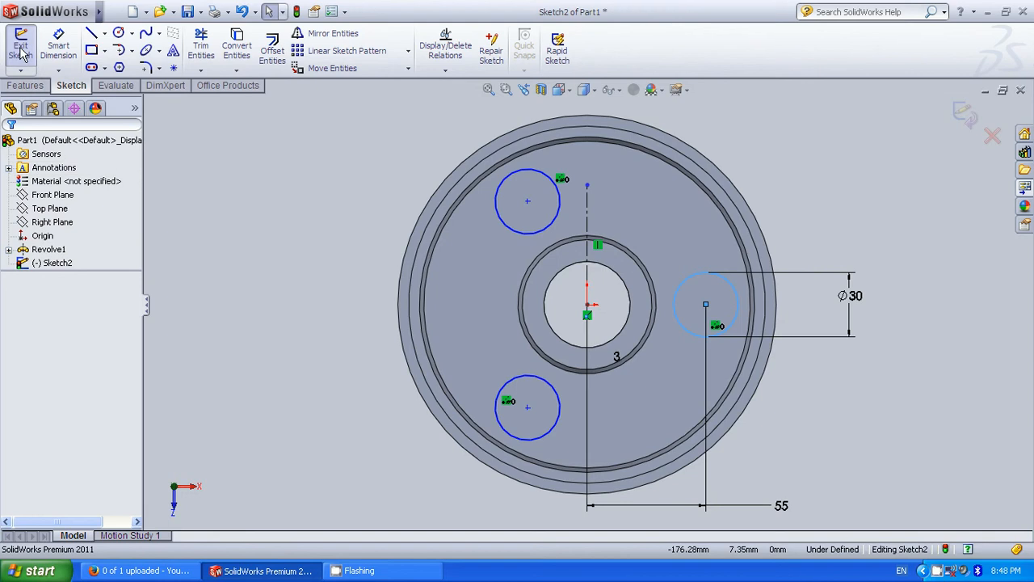
Cut-extrude the three patterned circles through the web with the Through All end condition
click(565, 92)
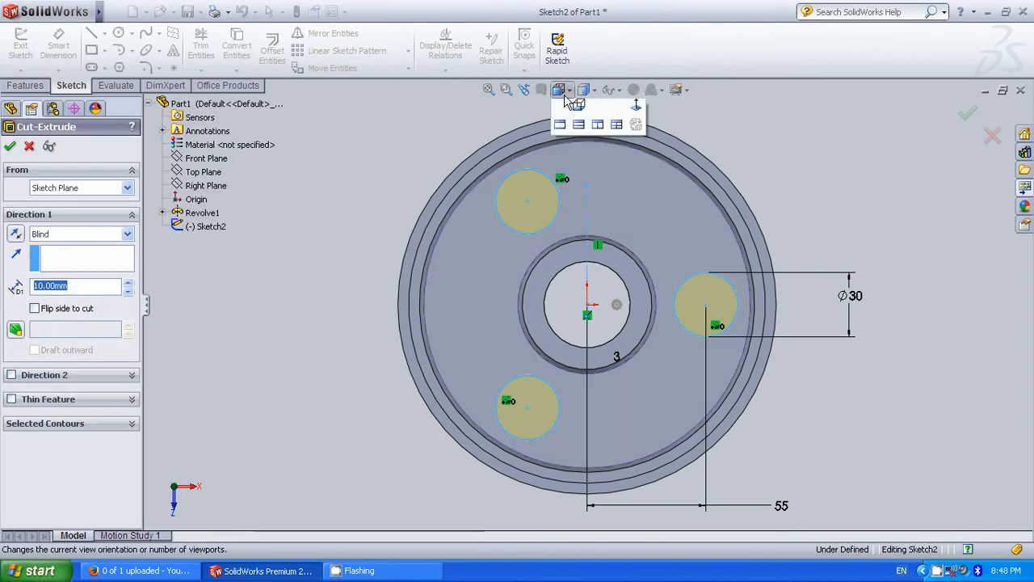
click(598, 109)
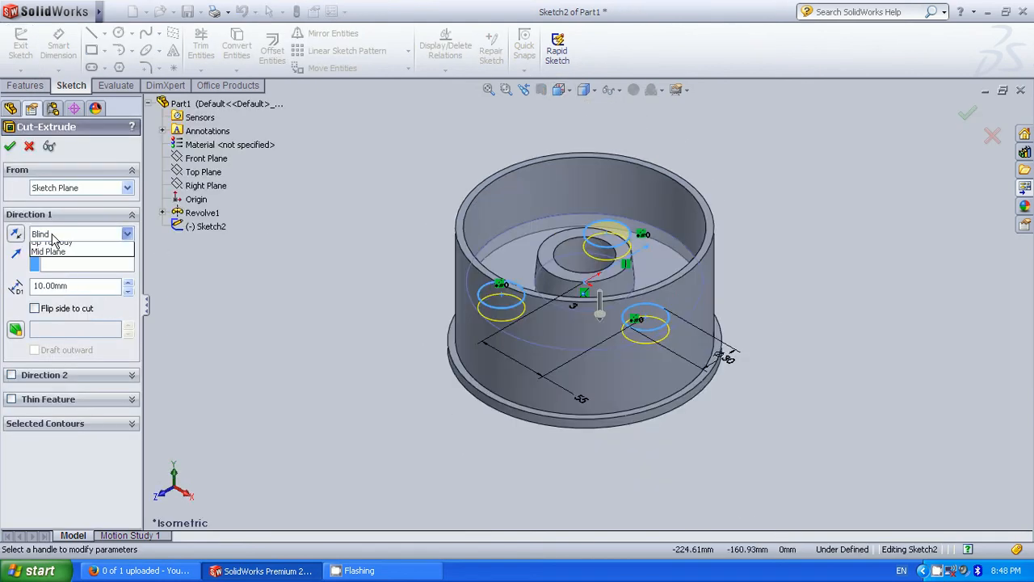
click(57, 234)
click(52, 258)
click(57, 259)
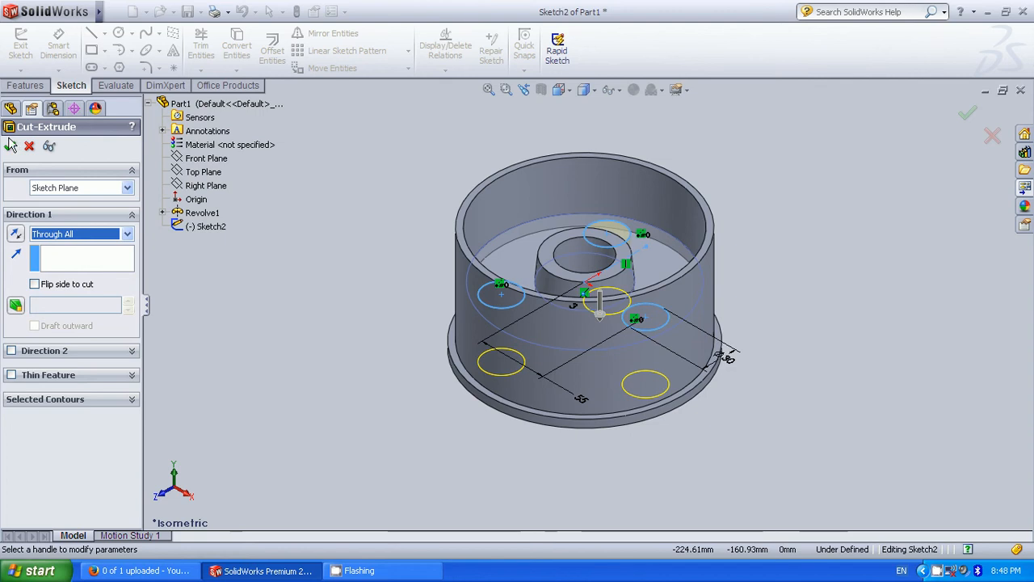
click(10, 144)
Open the revolve's profile sketch for editing and view it normal to its plane
right_click(330, 186)
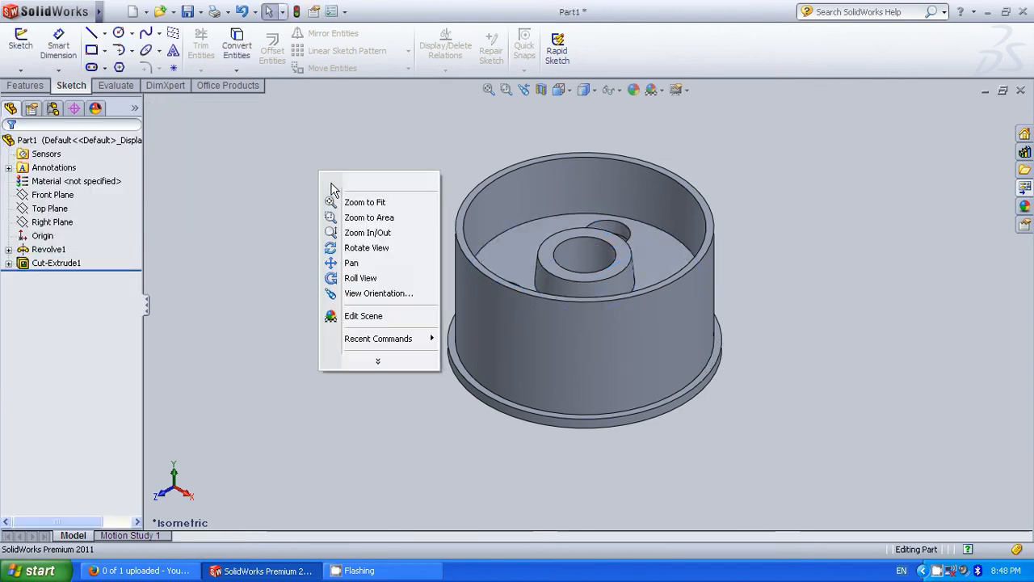
click(366, 247)
drag(405, 278, 523, 277)
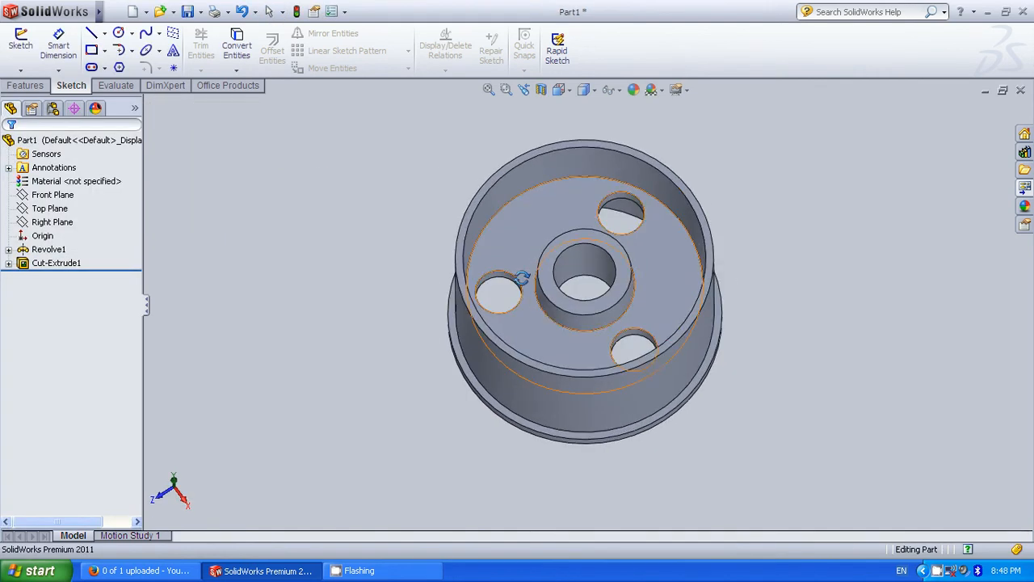
click(8, 249)
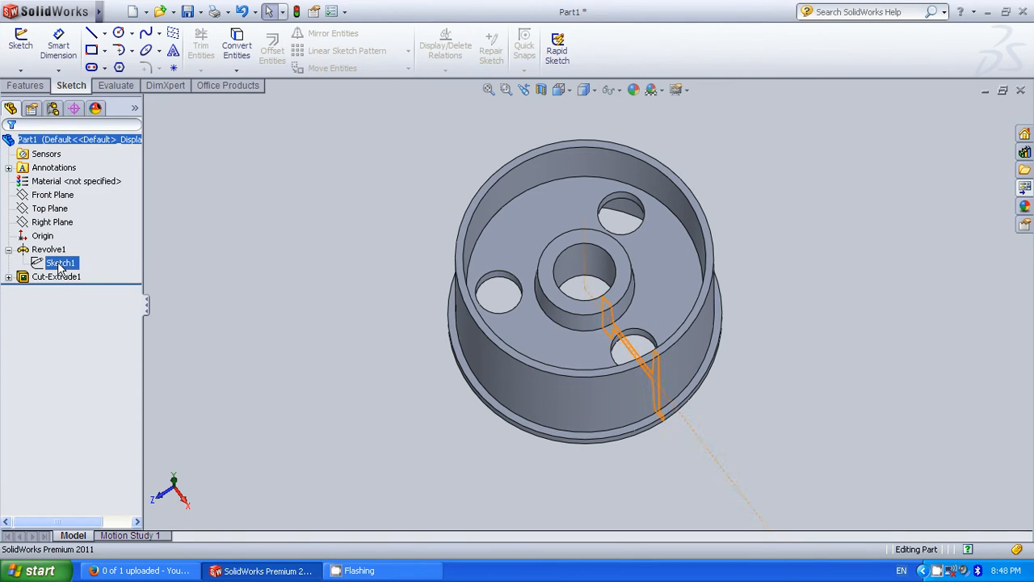
click(58, 264)
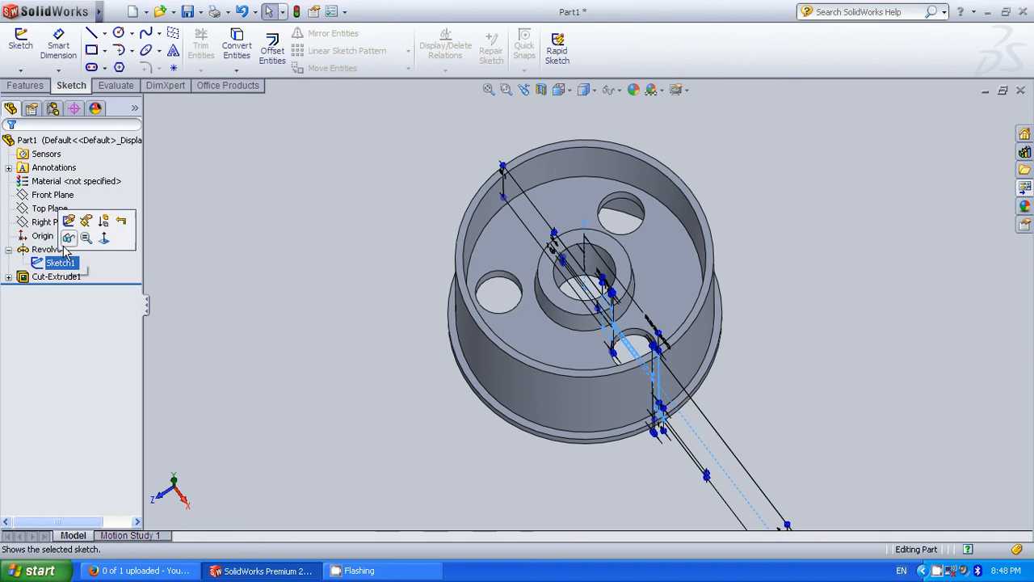
click(68, 223)
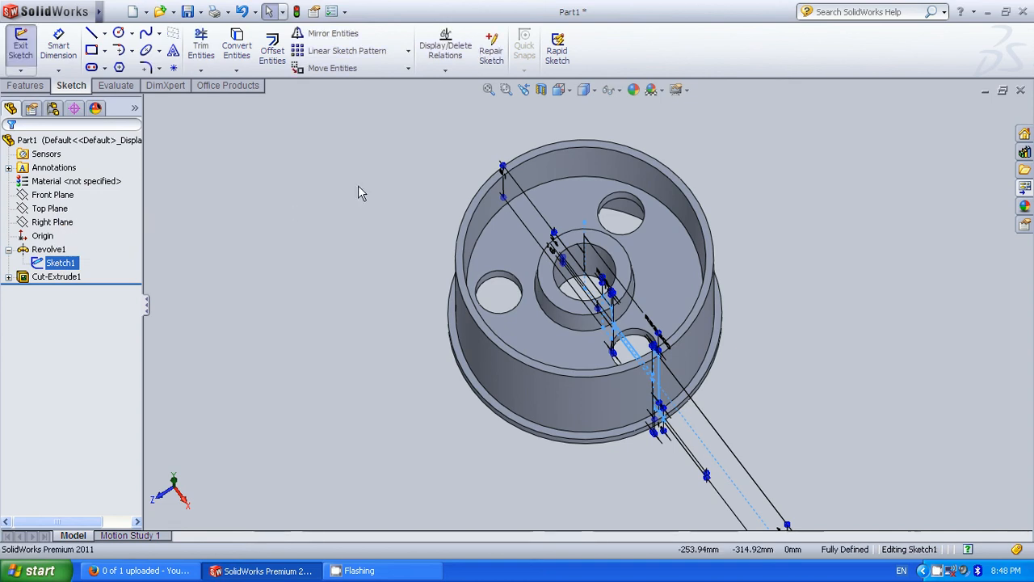
click(564, 94)
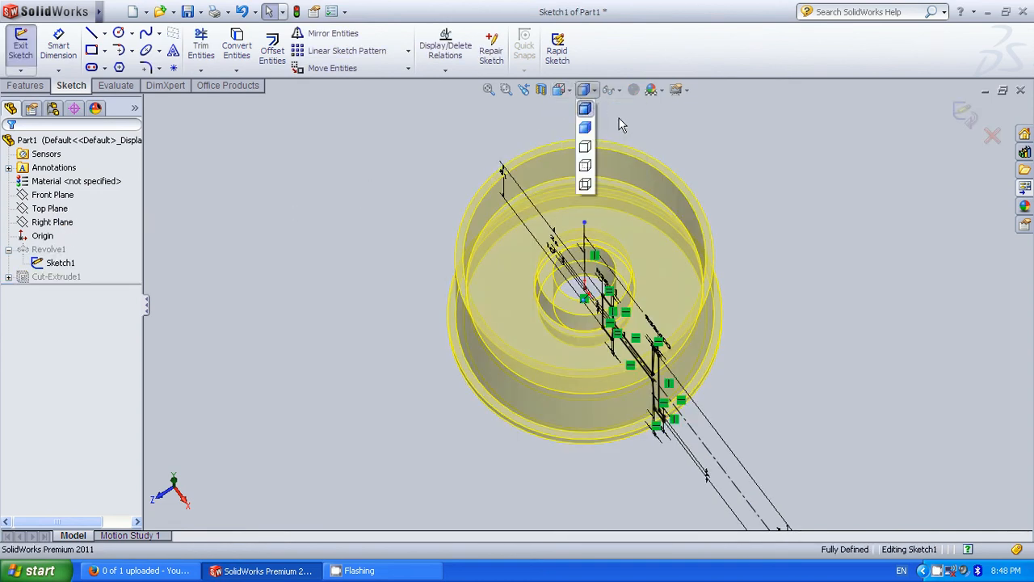
click(633, 147)
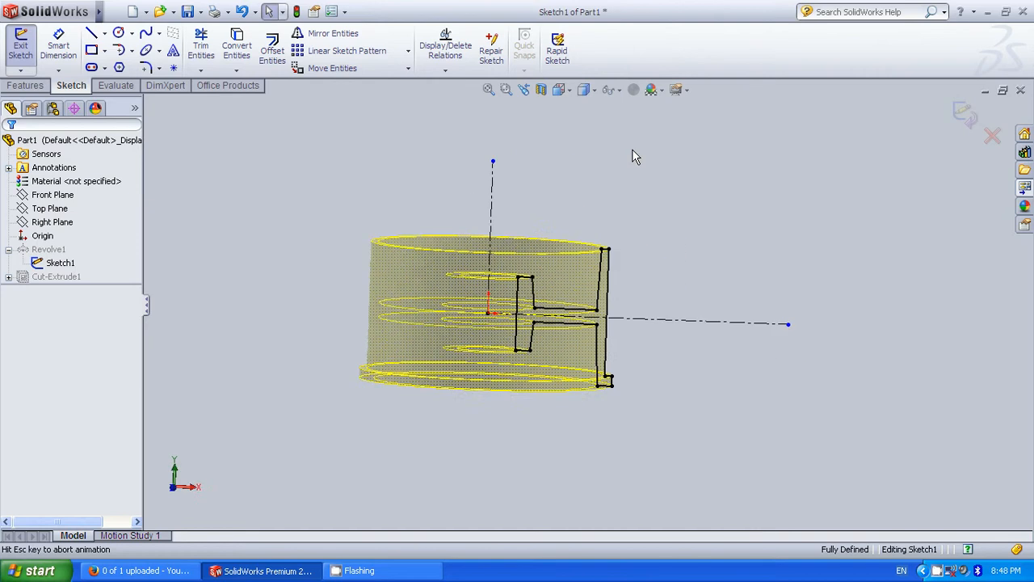
Apply 2 mm sketch fillets to the four profile corners where the web meets the hub and the rim
click(148, 69)
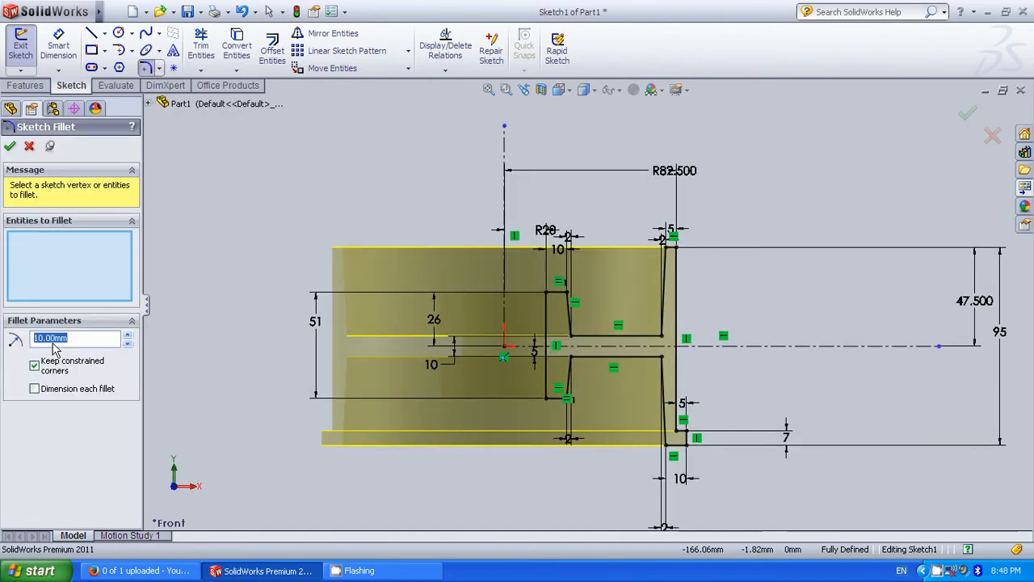
text(2)
scroll(641, 410, down, 1)
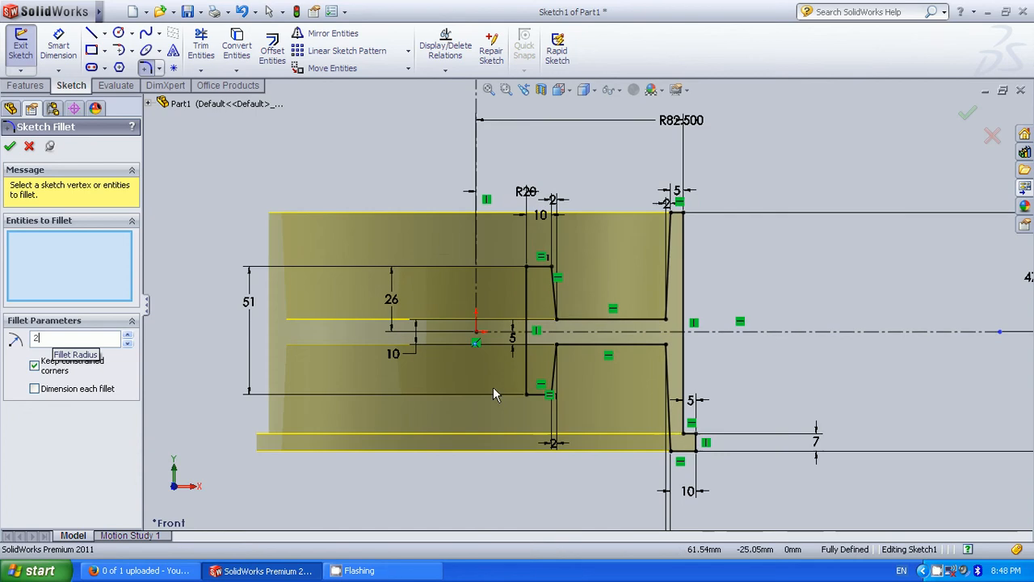
click(557, 317)
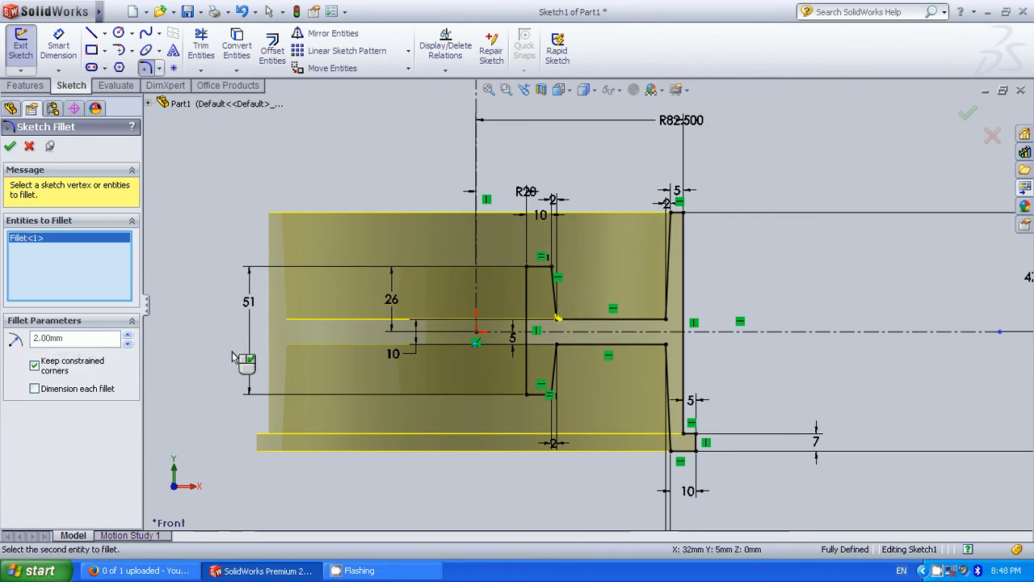
click(557, 345)
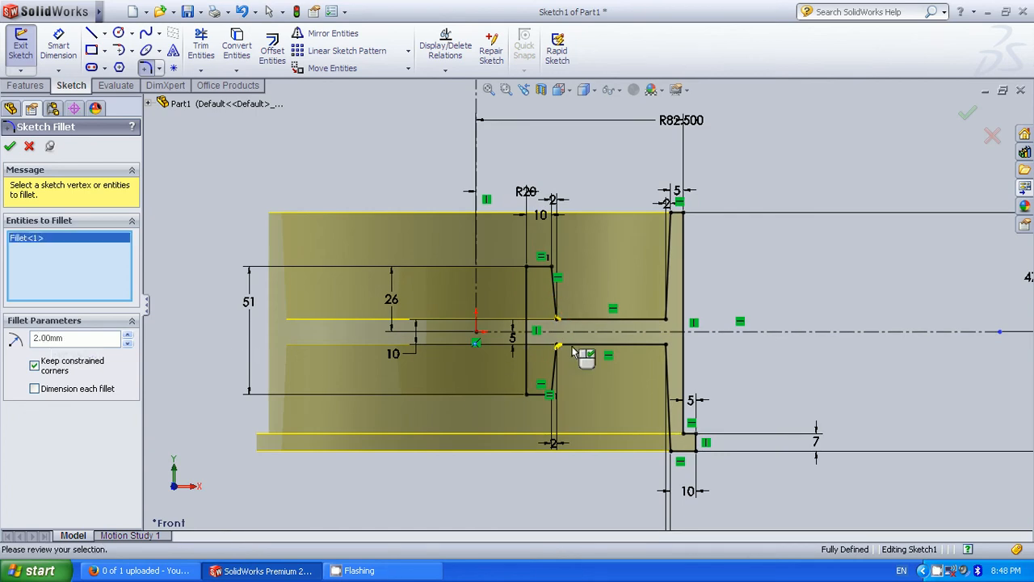
click(664, 318)
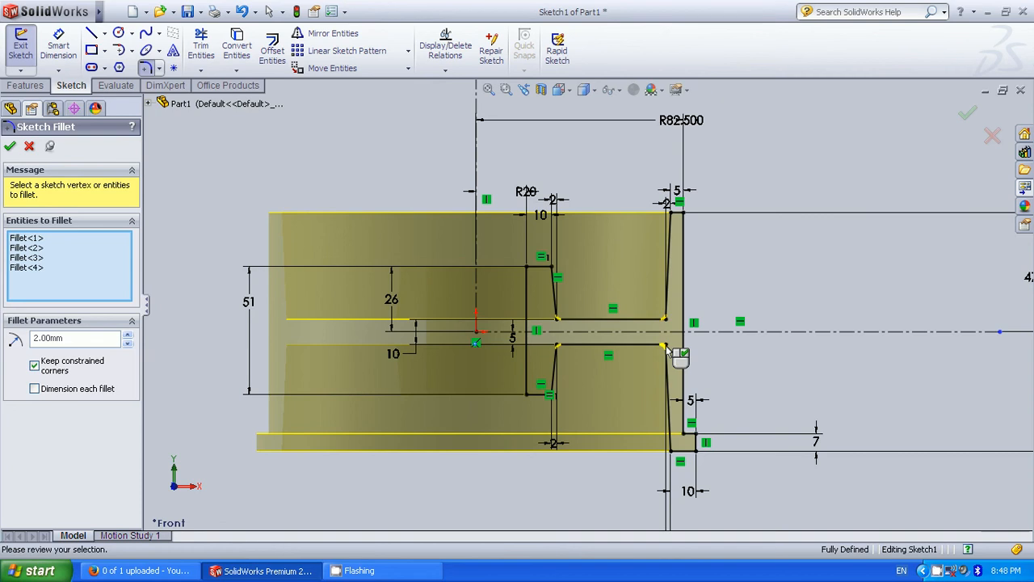
click(10, 148)
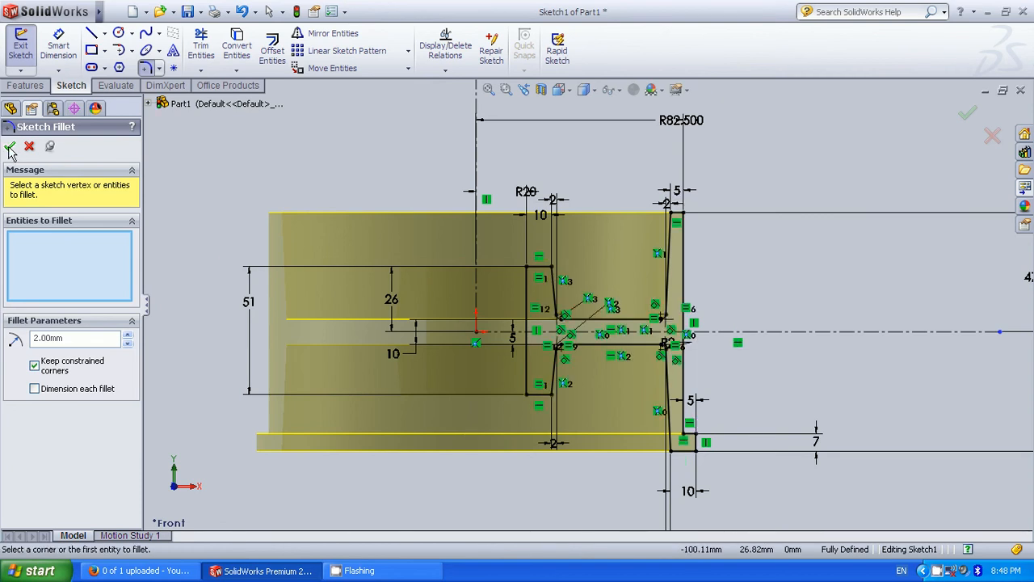
click(10, 148)
Exit the profile sketch to rebuild the wheel and inspect its filleted web from an angled view
click(20, 50)
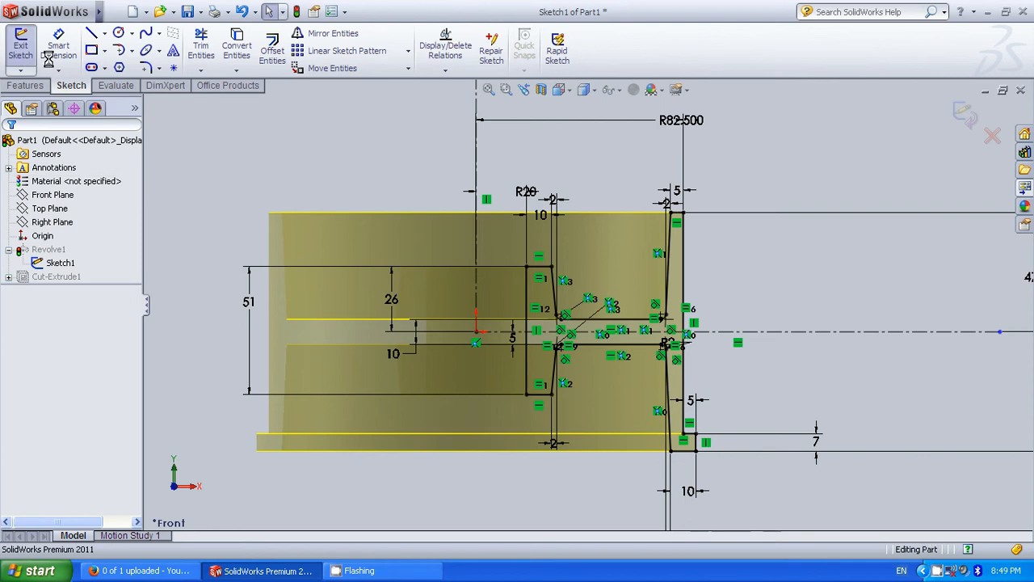
right_click(788, 255)
click(792, 331)
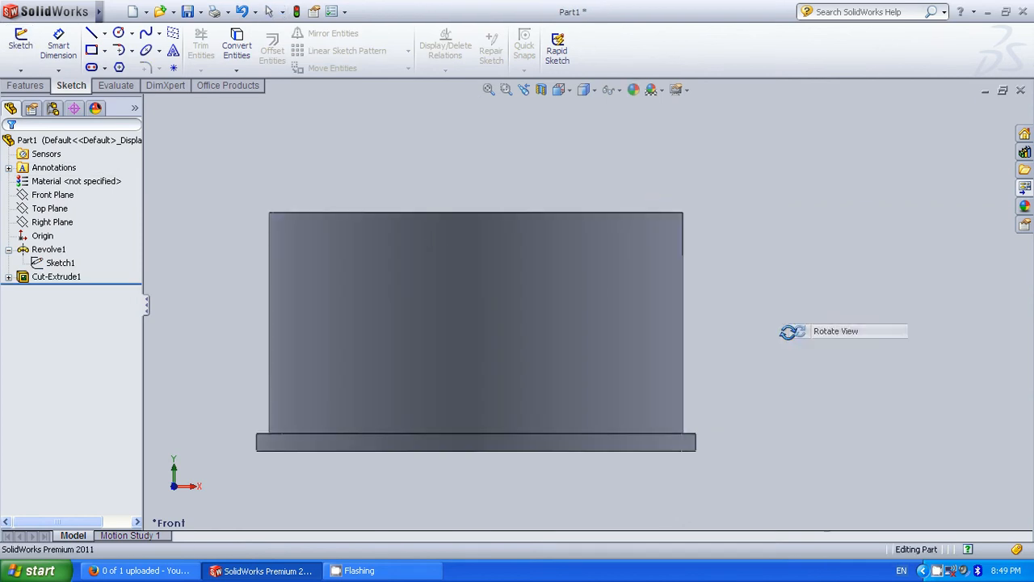
drag(792, 331, 597, 278)
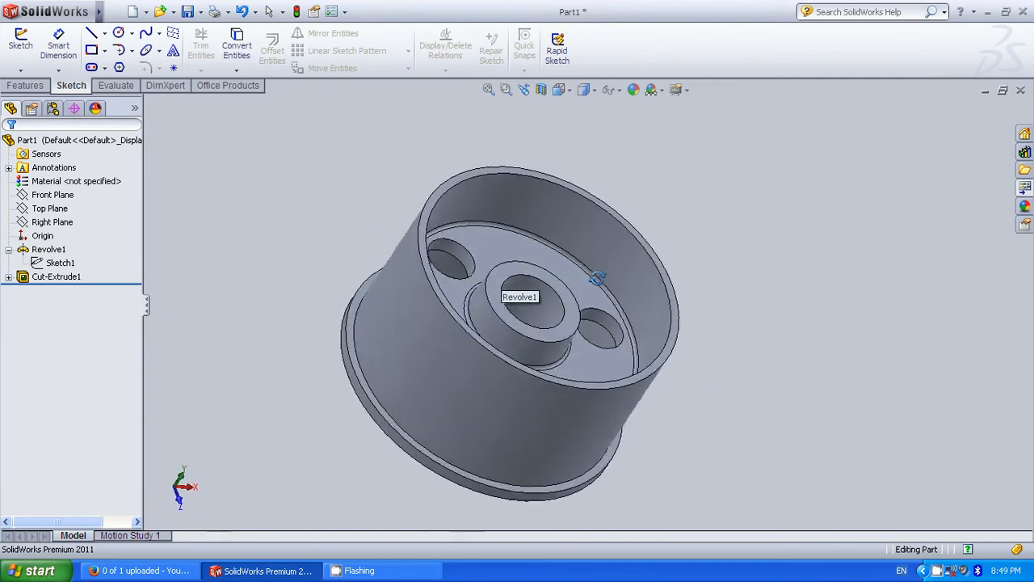
middle_drag(597, 278, 574, 266)
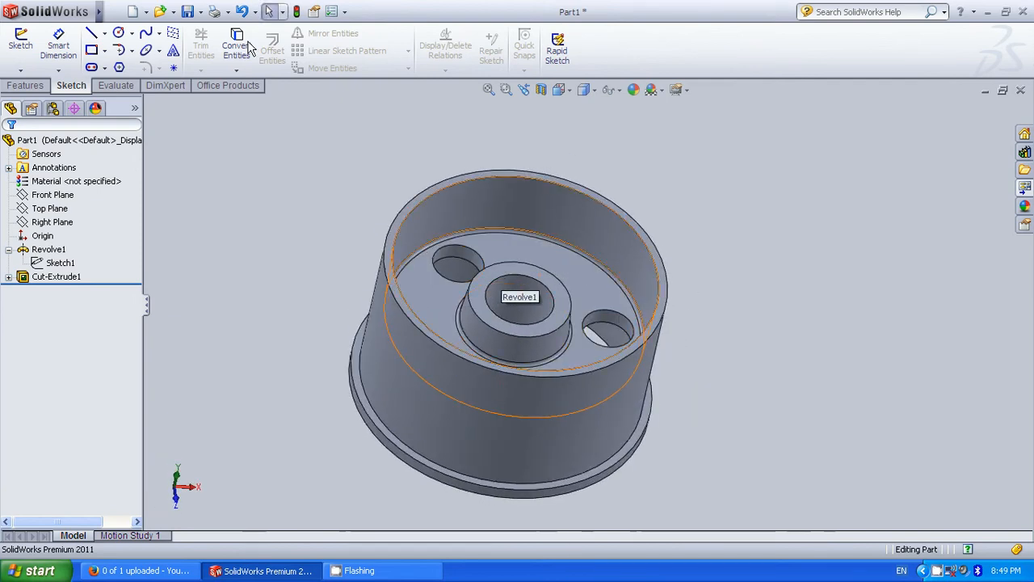
Save the wheel part under the file name Τροχαλία
key(ctrl+s)
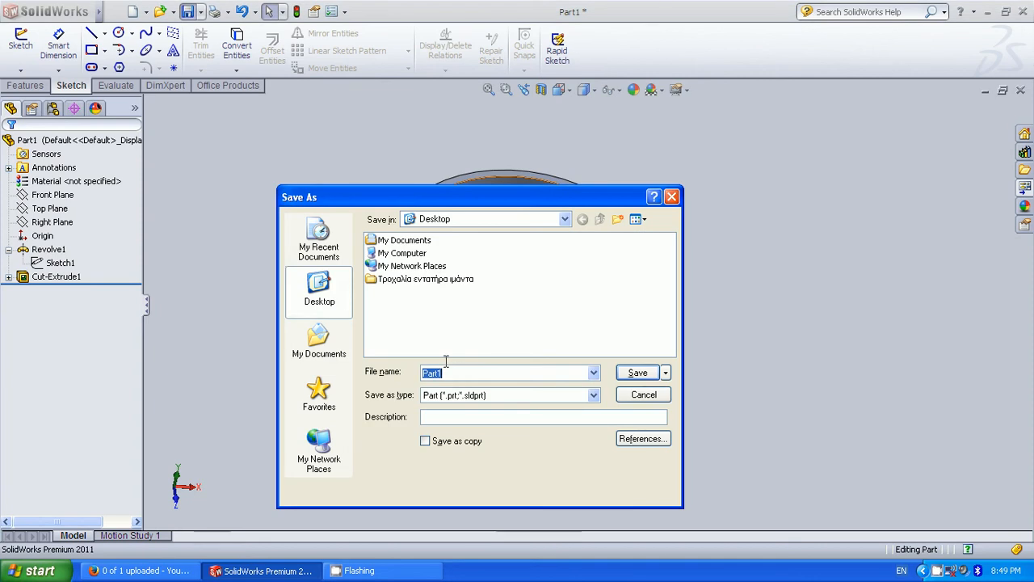
key(alt+shift)
text(Τροχαλ)
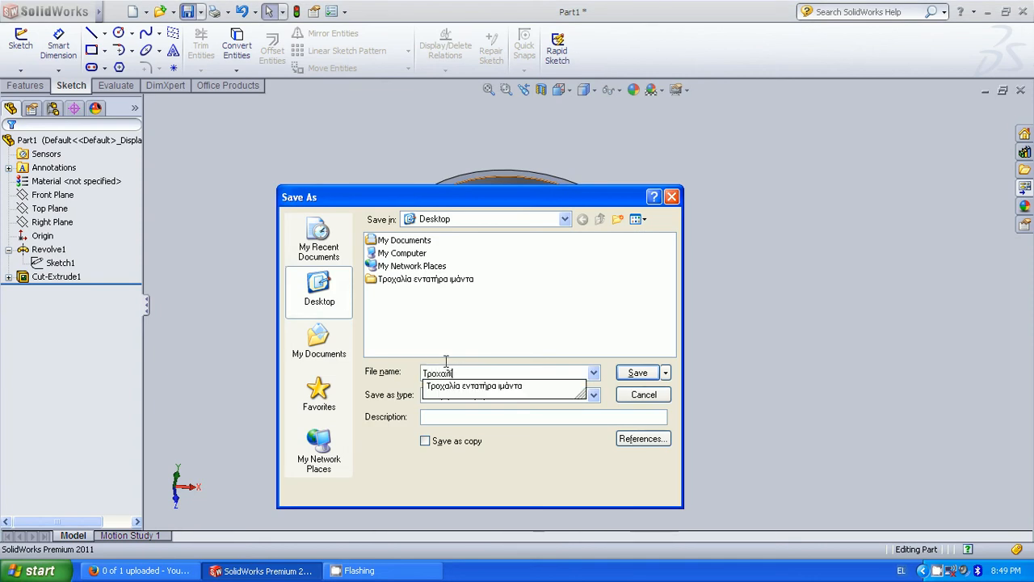
text(ία)
click(639, 373)
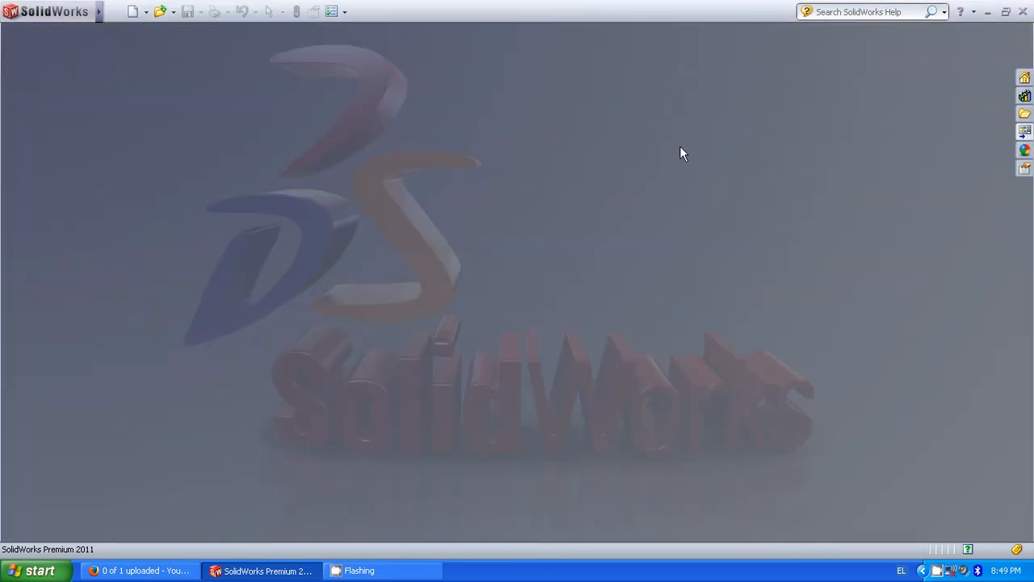
Create a new part document
click(148, 12)
click(159, 29)
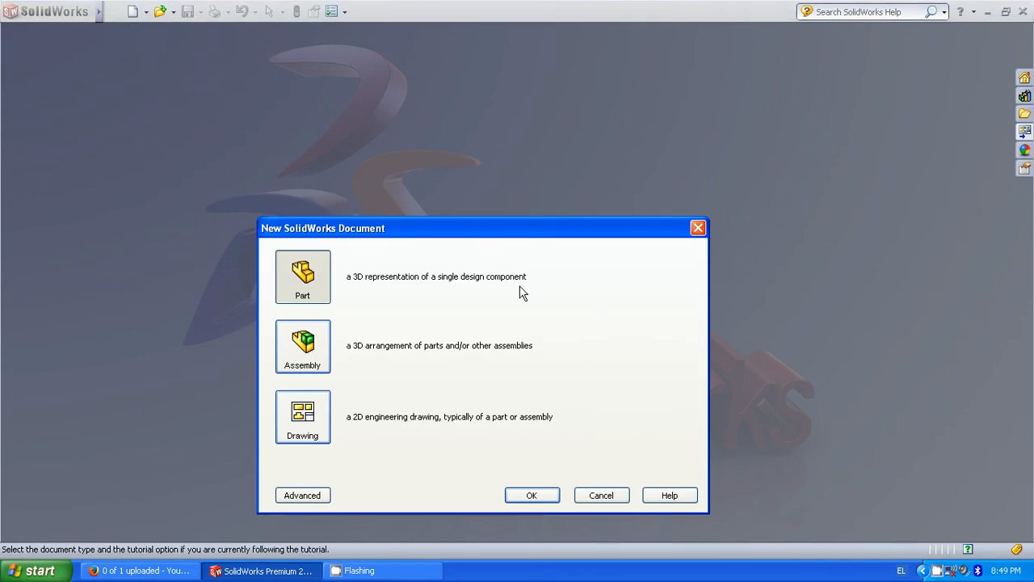
double_click(299, 255)
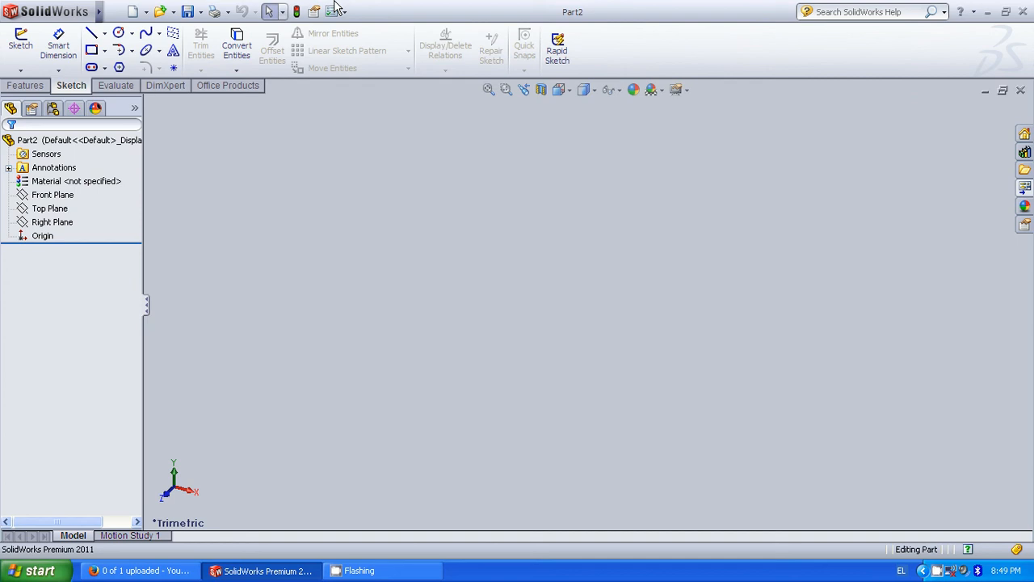
Set the new part's unit system to MMGS (millimeter, gram, second) in the document properties
click(341, 10)
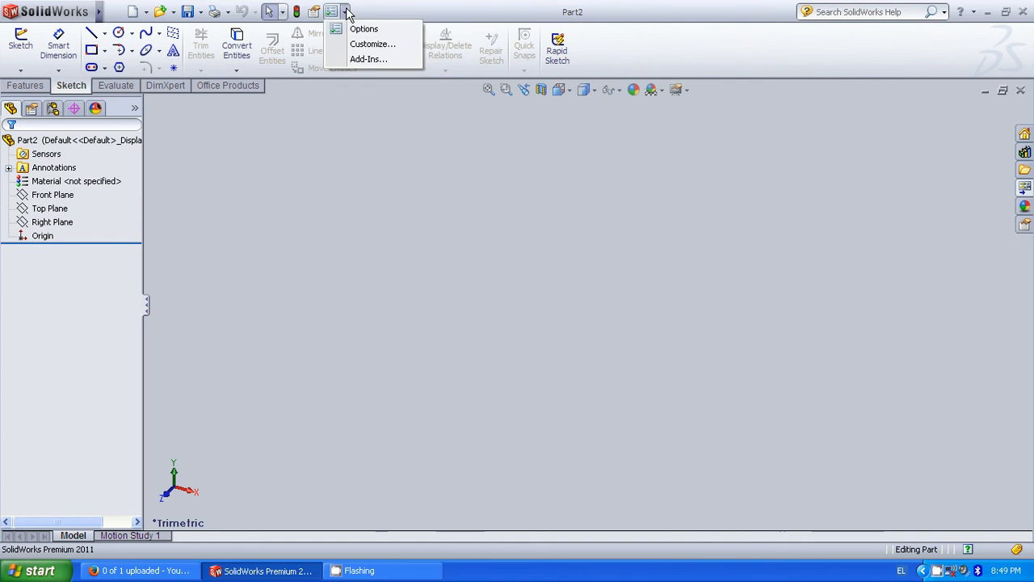
click(355, 27)
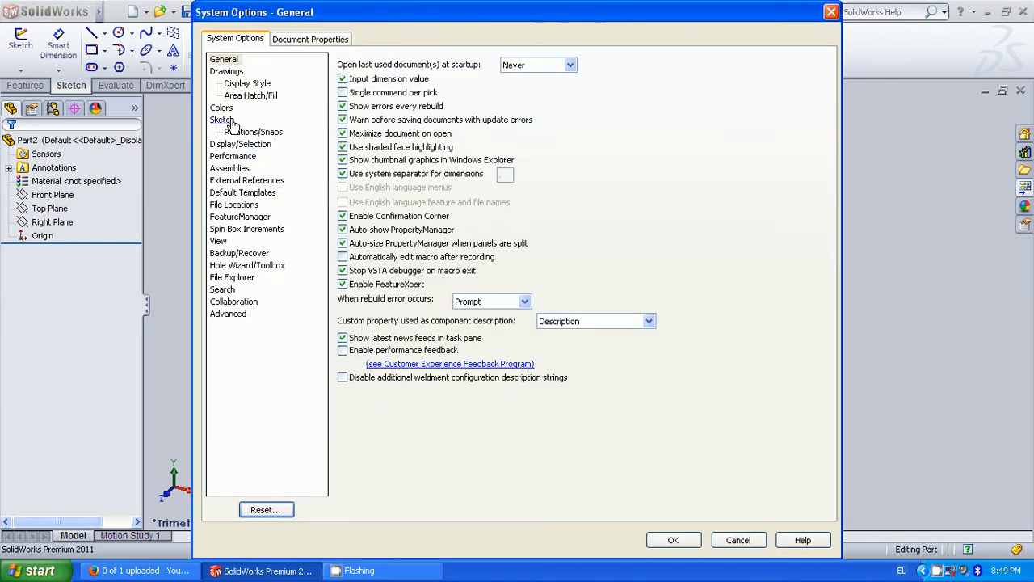
click(291, 40)
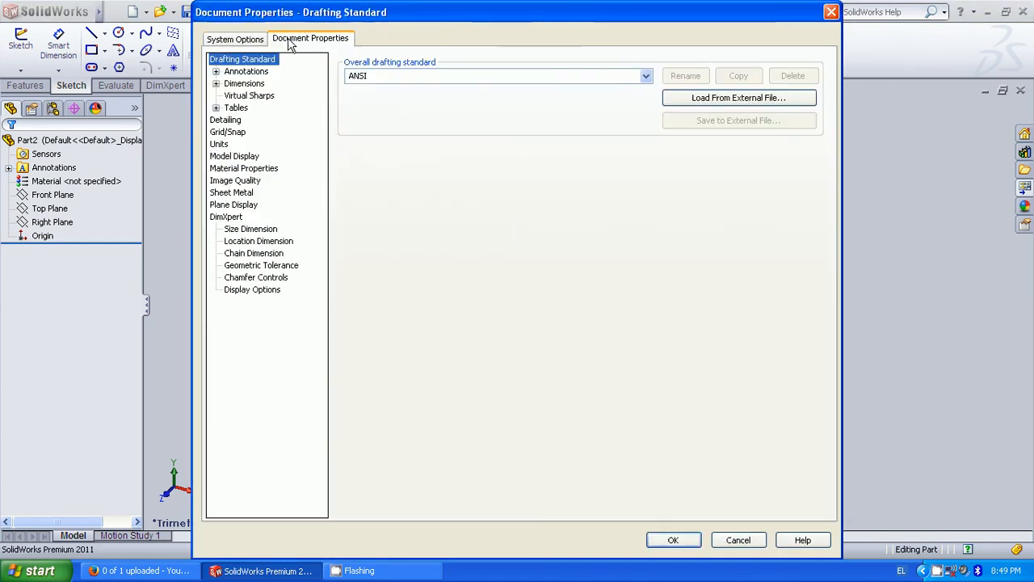
click(222, 145)
click(380, 101)
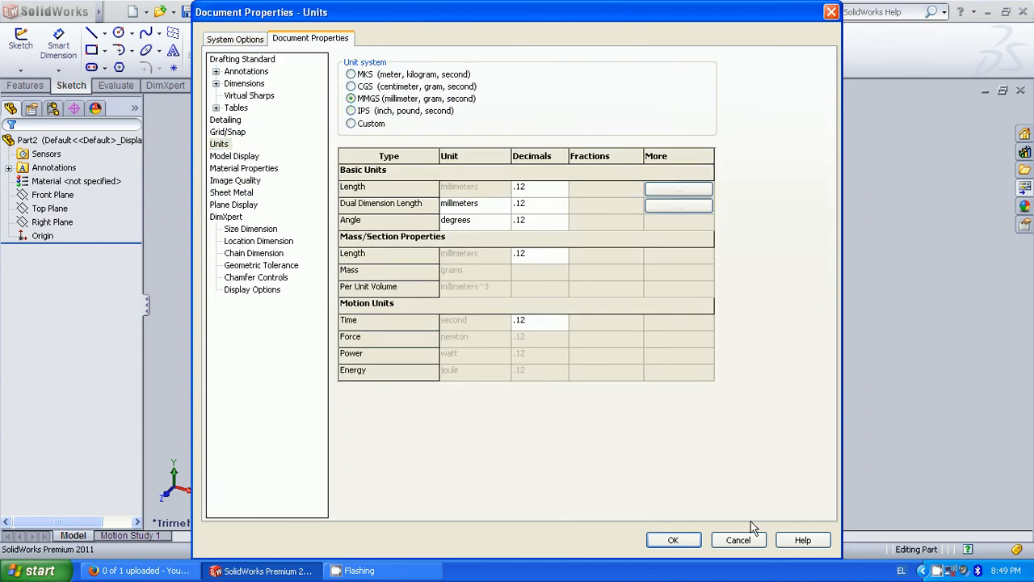
click(692, 544)
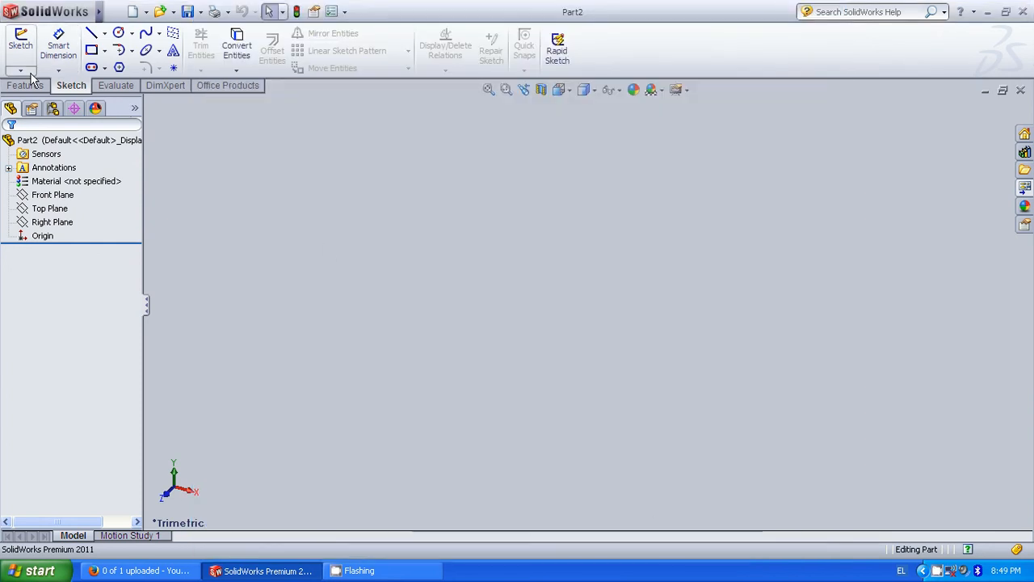
Start a revolved boss sketch on the Front Plane and draw a vertical centerline upward from the origin
click(31, 84)
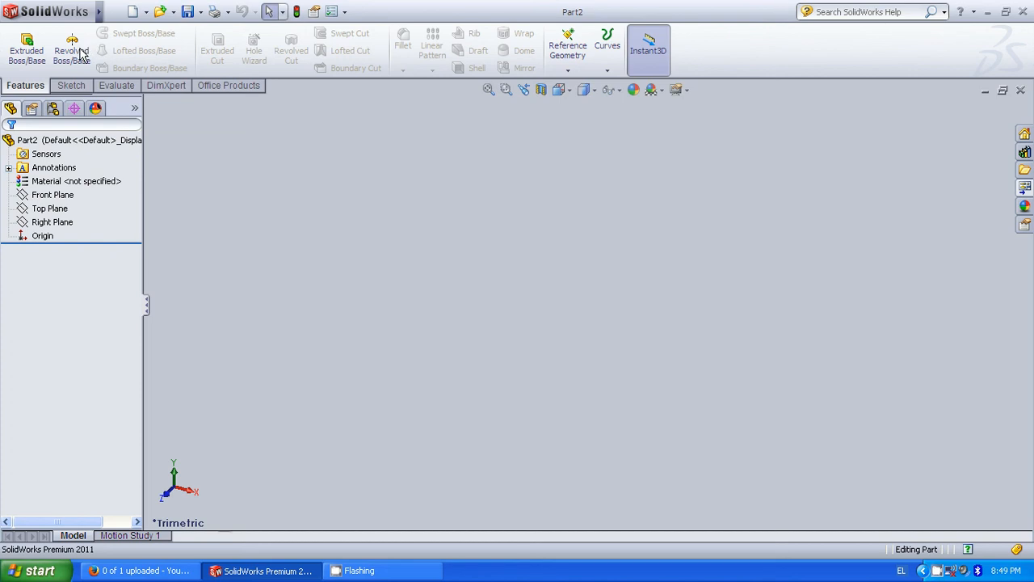
click(71, 51)
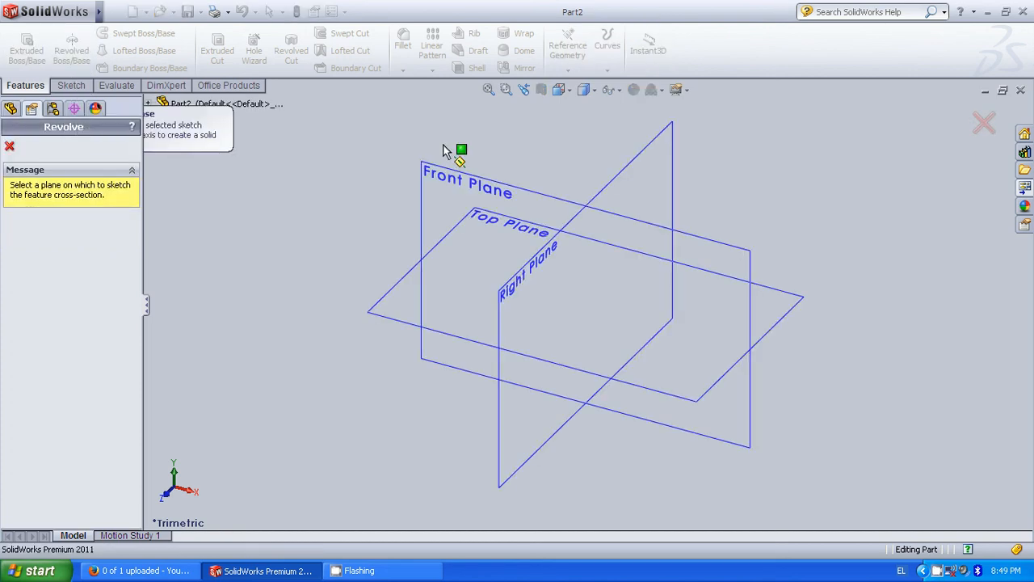
click(467, 200)
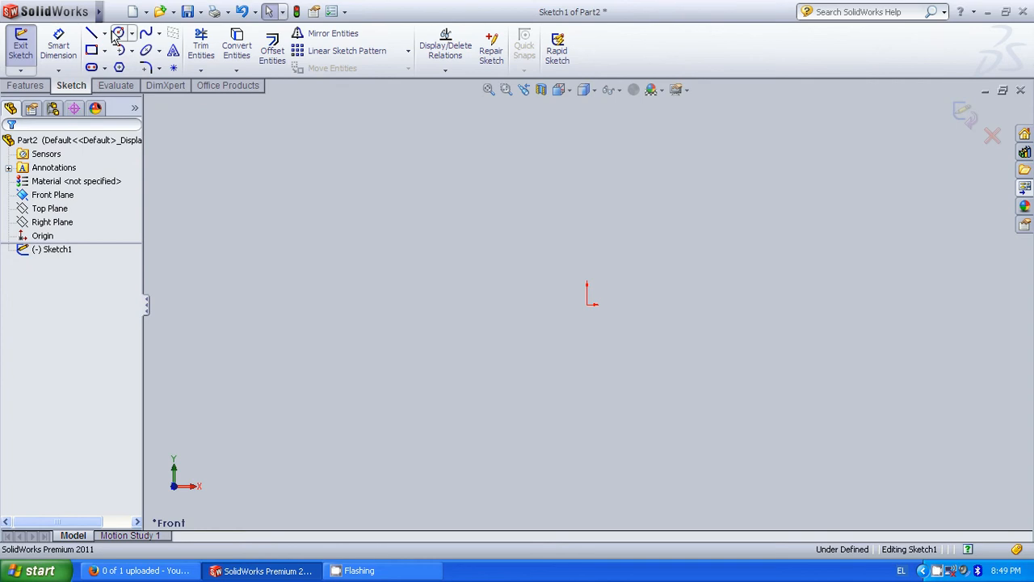
click(104, 33)
click(123, 64)
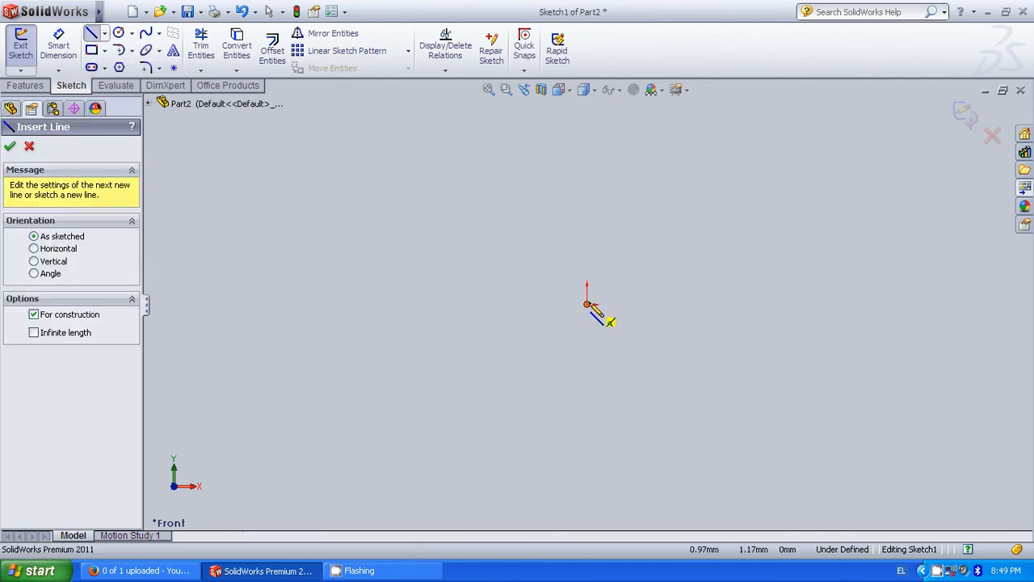
drag(587, 304, 587, 144)
key(Escape)
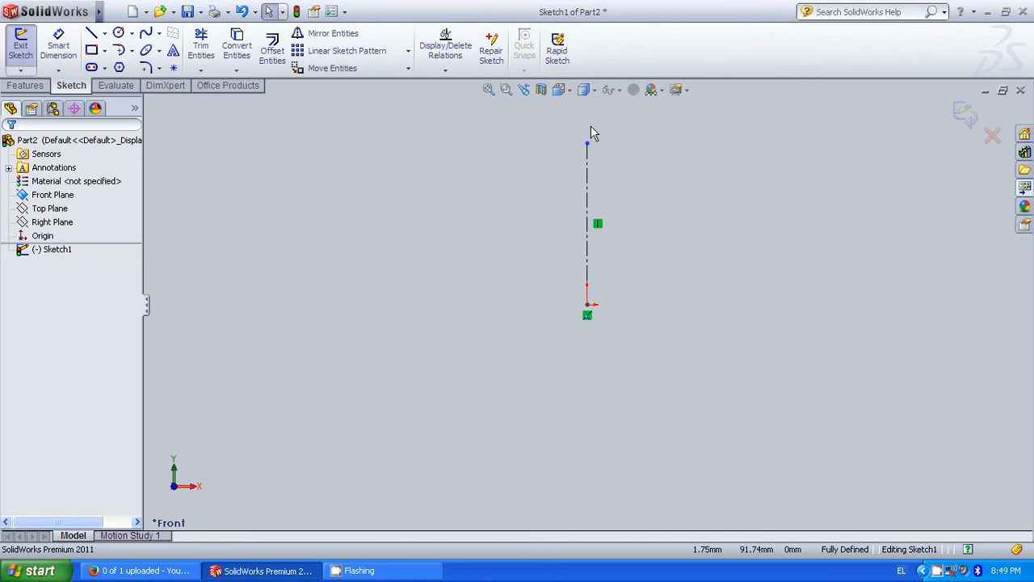
Sketch a closed L-shaped profile beside the centerline, about 64 mm tall, with an outward-facing foot about 11 mm thick
click(94, 36)
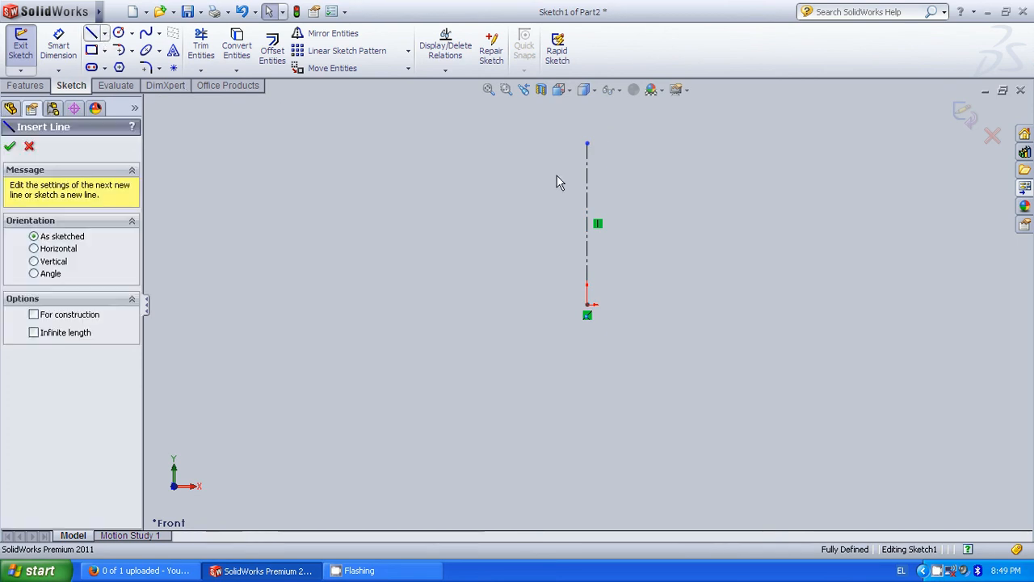
click(647, 166)
click(646, 291)
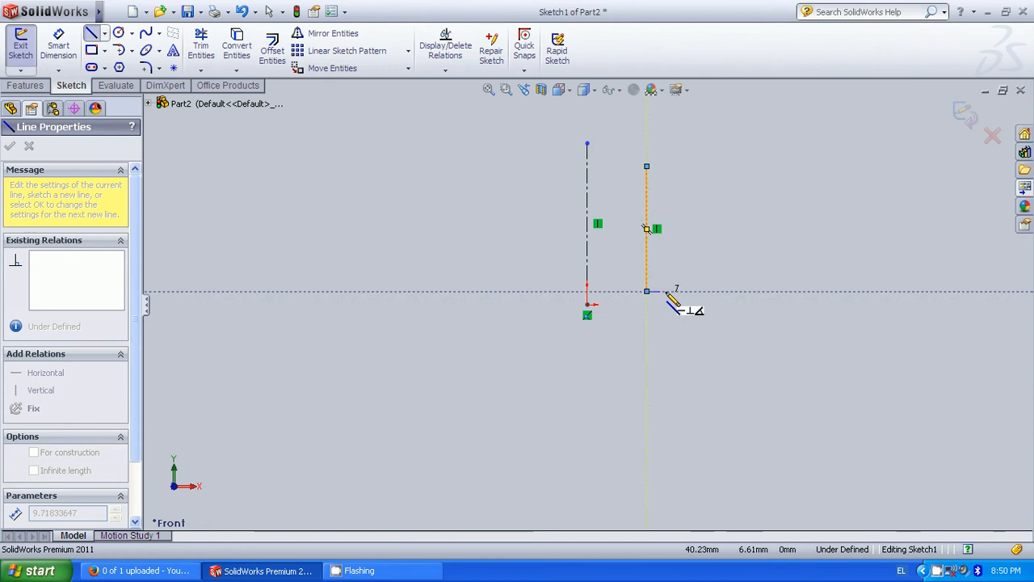
click(686, 291)
click(687, 270)
click(662, 269)
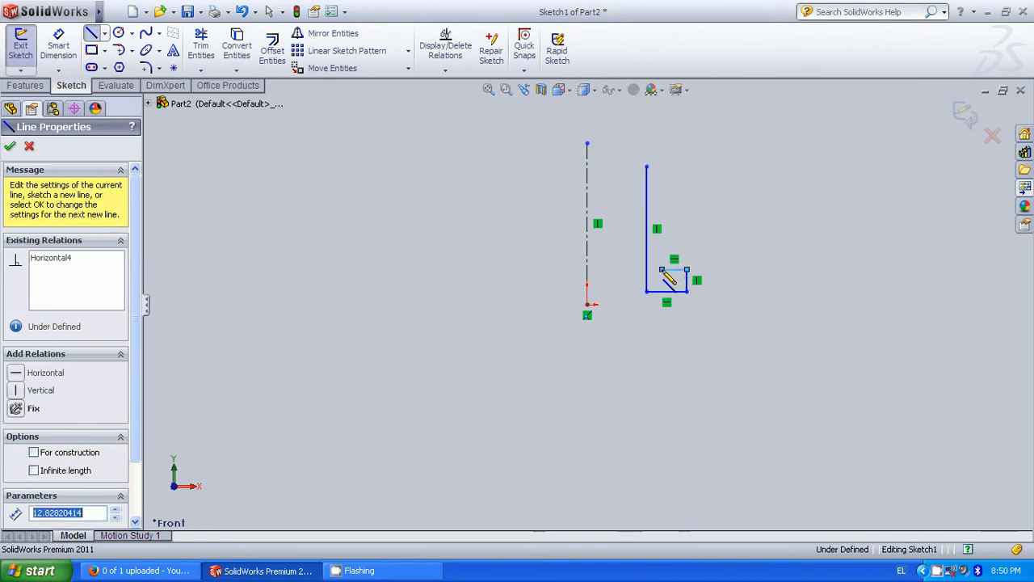
click(662, 166)
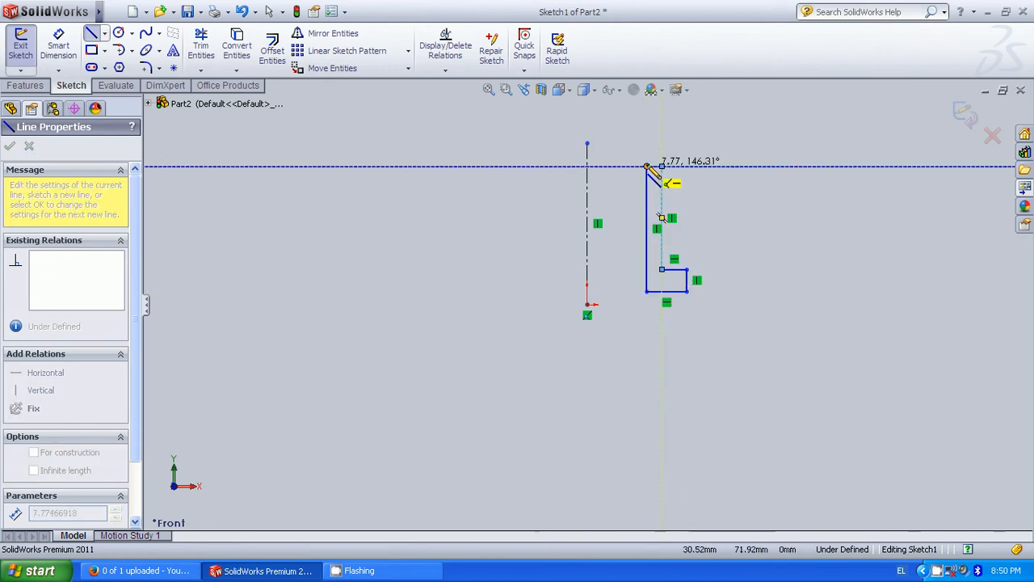
click(646, 167)
key(Escape)
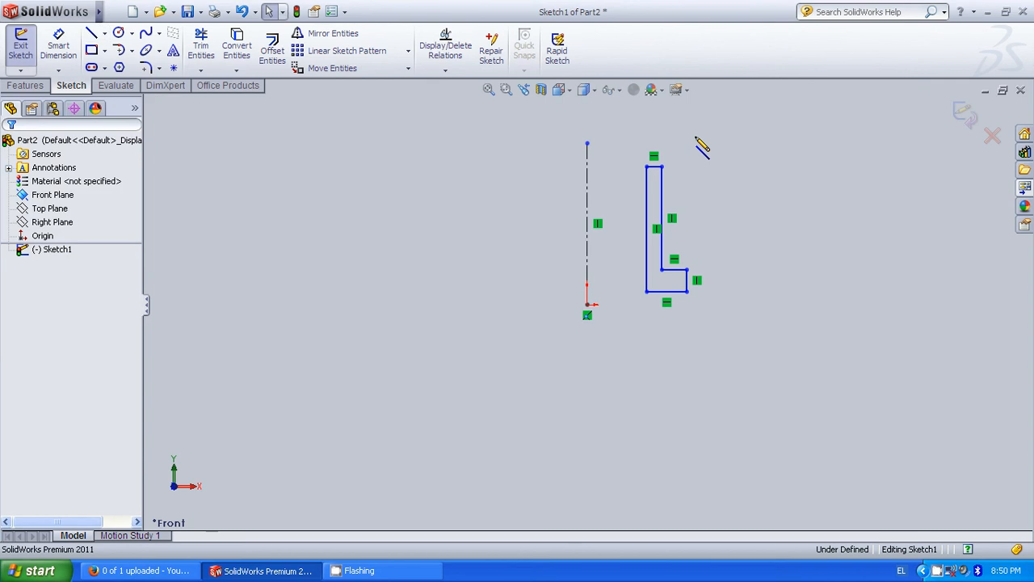
Dimension the thickness of the L profile's foot as 5 mm
click(58, 45)
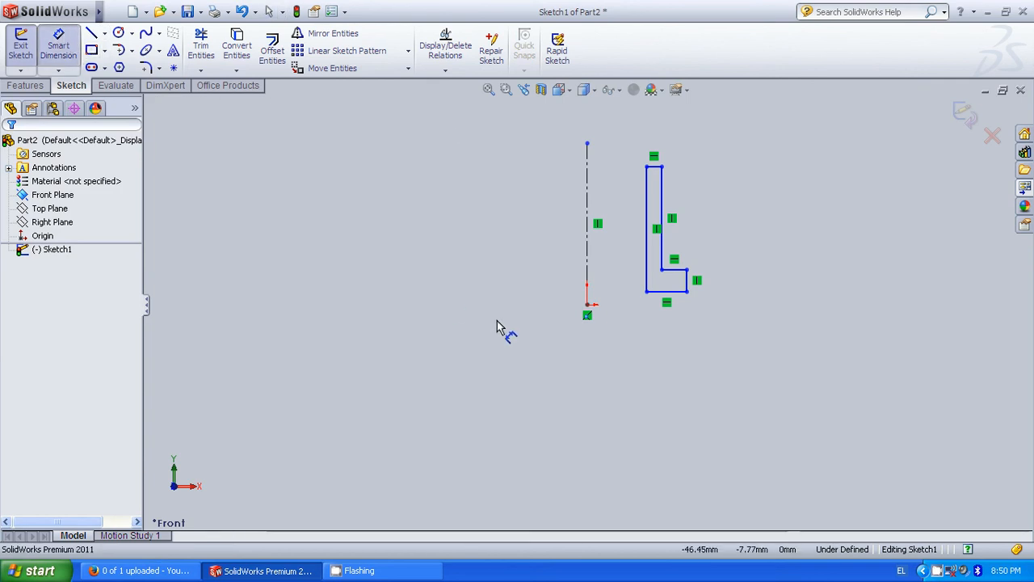
click(693, 281)
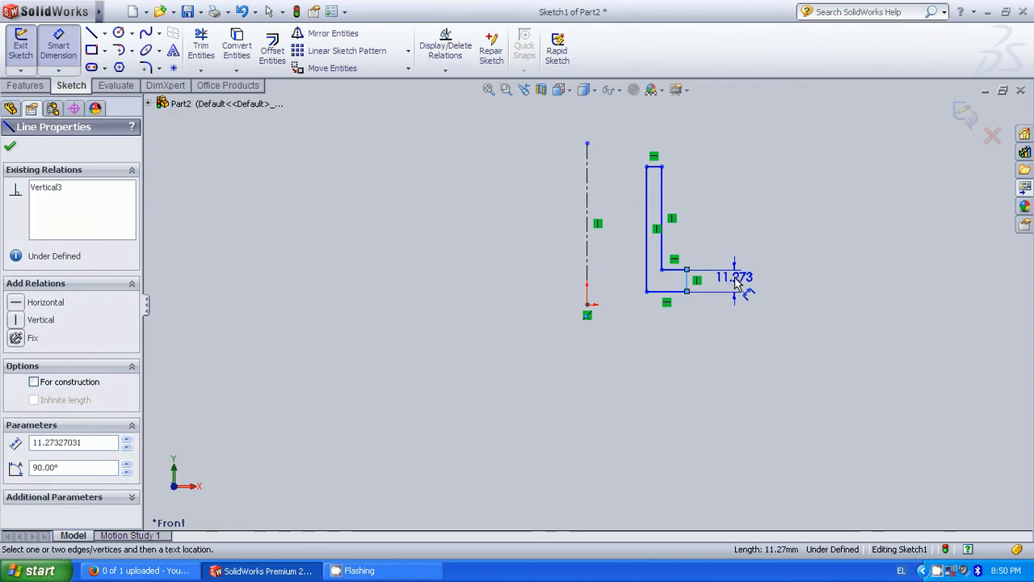
click(735, 278)
text(5)
key(Return)
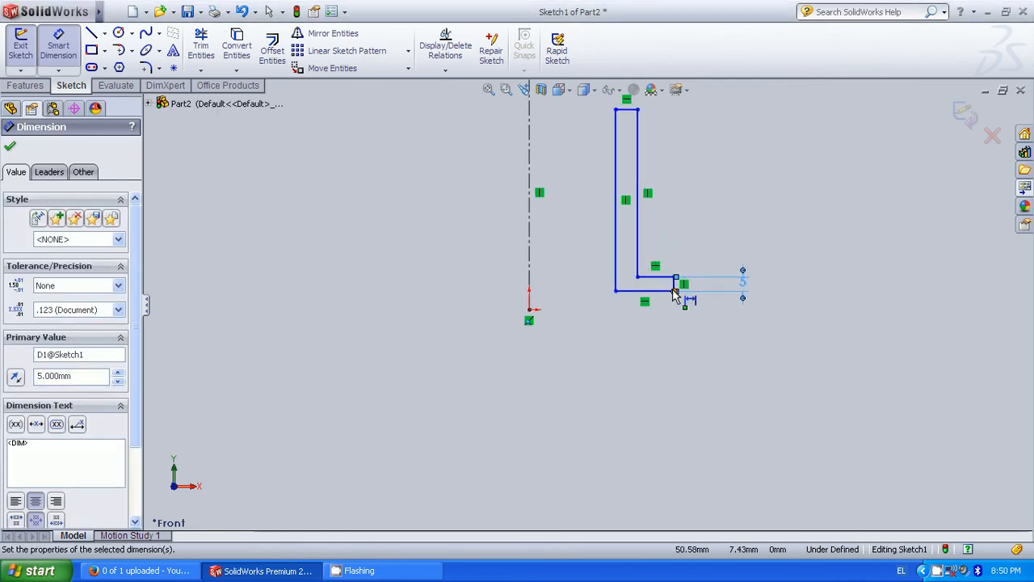
Dimension the L profile's overall height from the foot's bottom corner to the upright's top edge as 56 mm
click(677, 290)
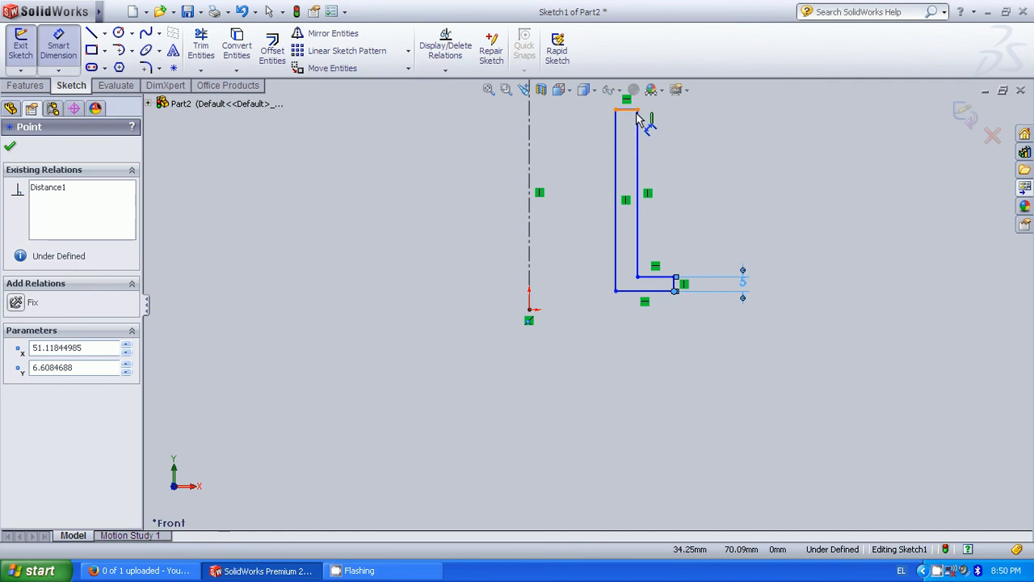
click(628, 111)
click(824, 204)
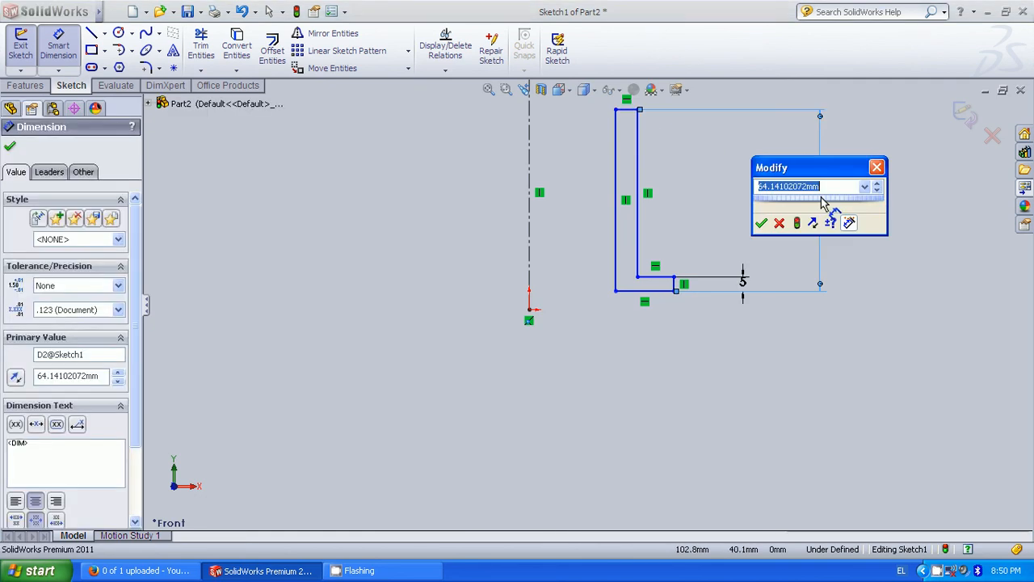
text(56)
key(Return)
Dimension the distance from the centerline to the upright's outer top corner as 20 mm
key(z)
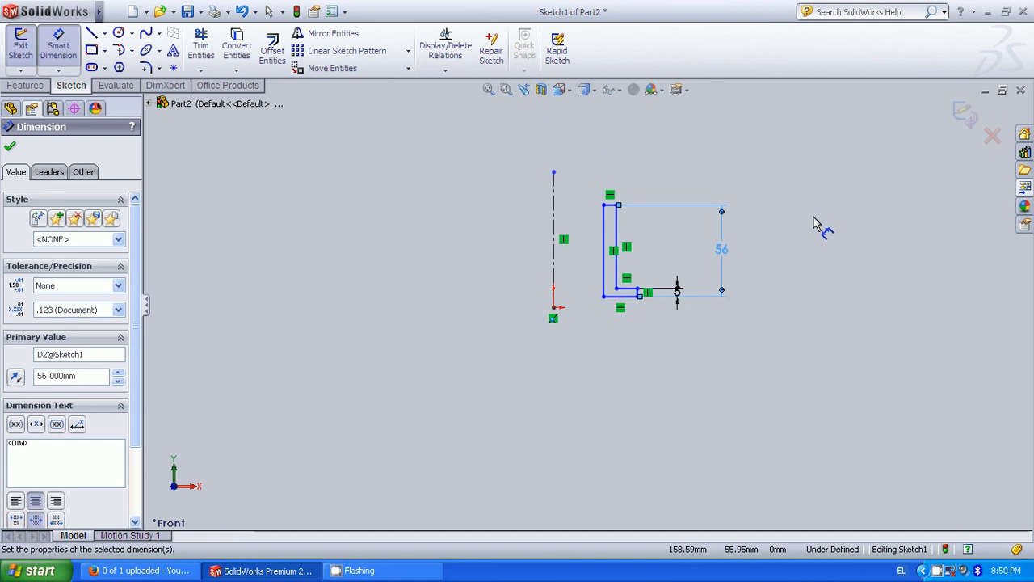
scroll(701, 264, down, 2)
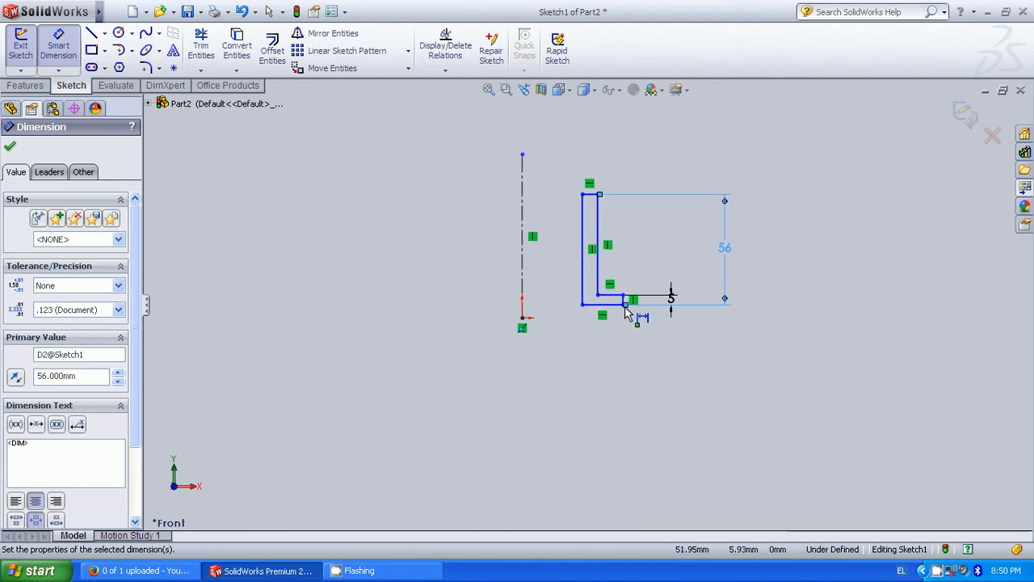
click(599, 198)
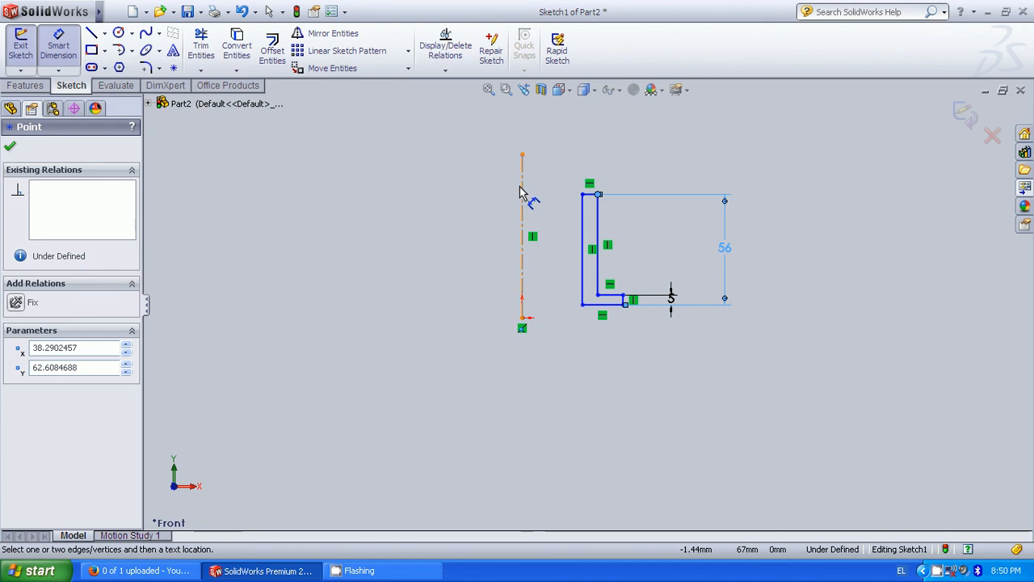
click(522, 198)
click(570, 133)
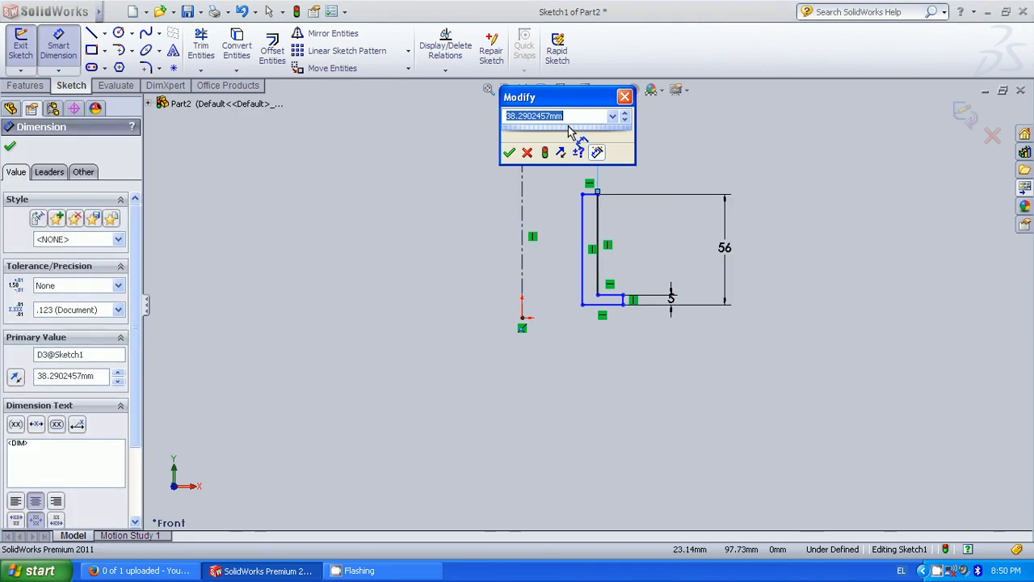
text(20)
key(Return)
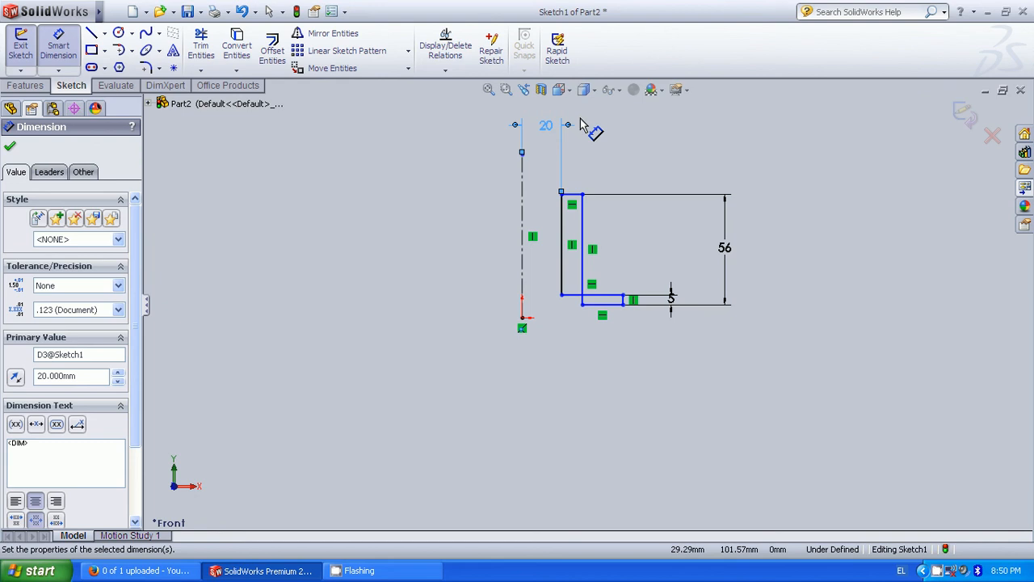
Dimension the short top edge of the upright as 4 mm to set the wall thickness
click(582, 195)
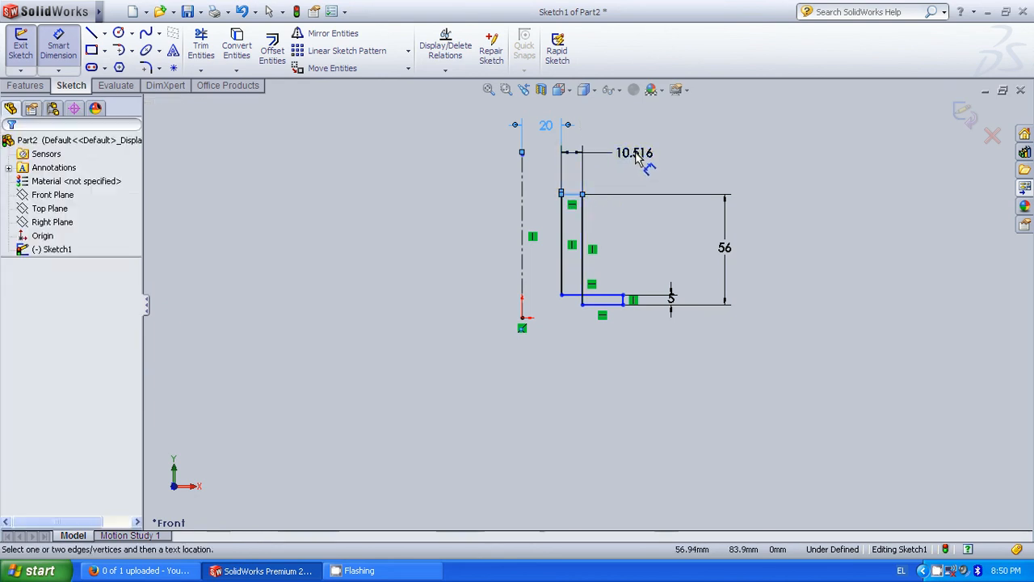
click(639, 158)
text(4)
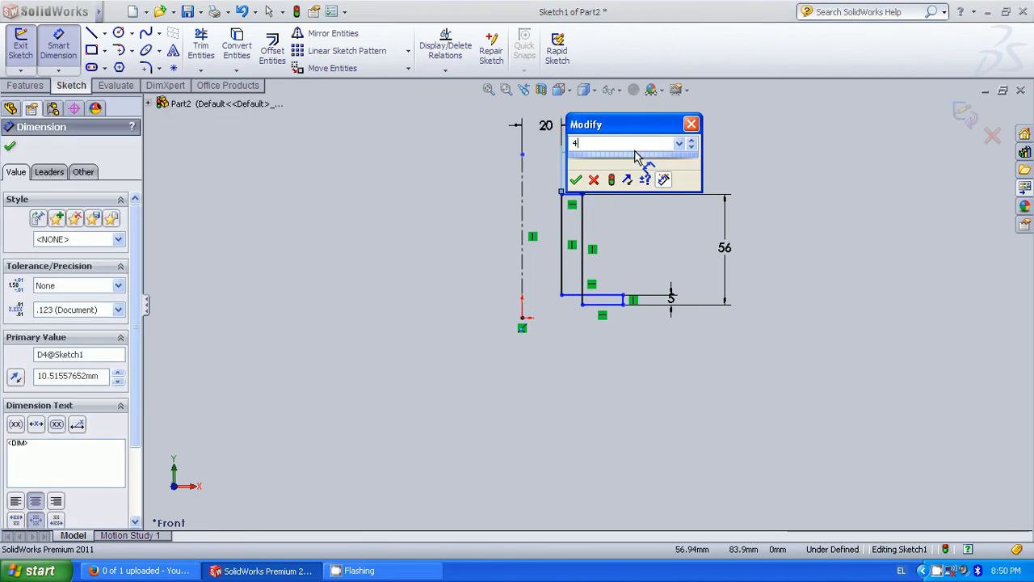
key(Return)
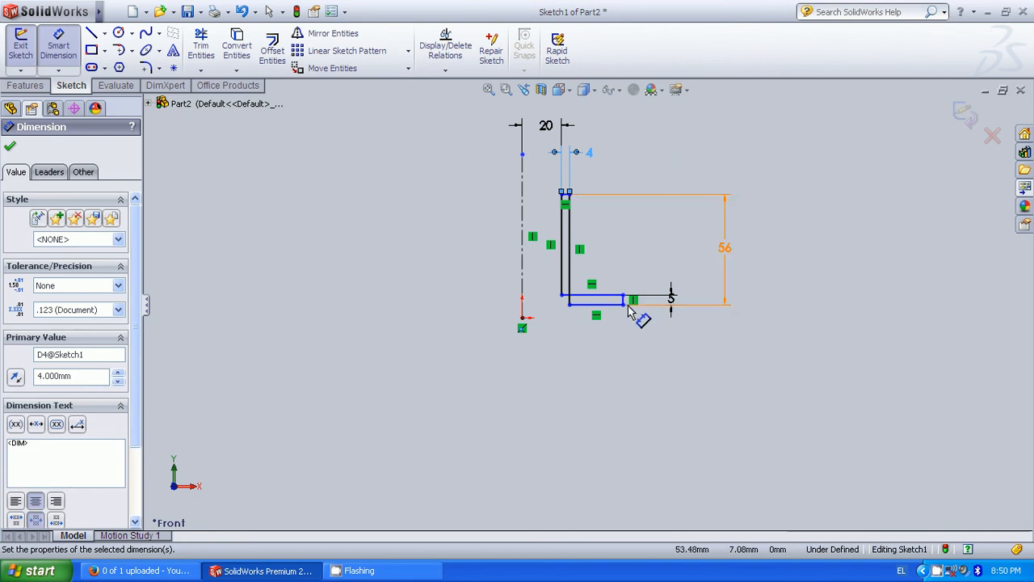
Dimension the distance from the centerline to the foot's outer bottom corner as 30 mm
click(624, 306)
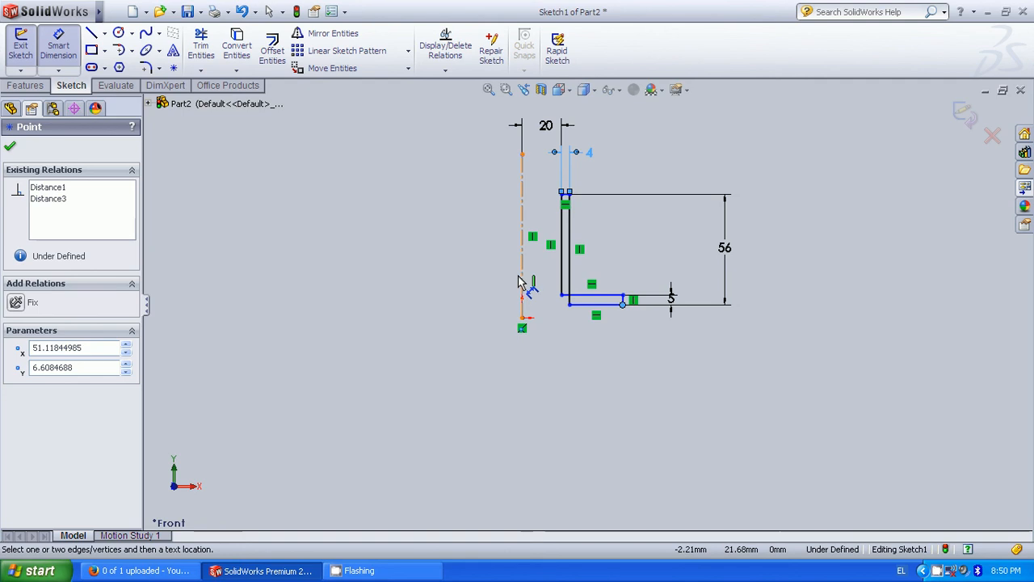
click(522, 284)
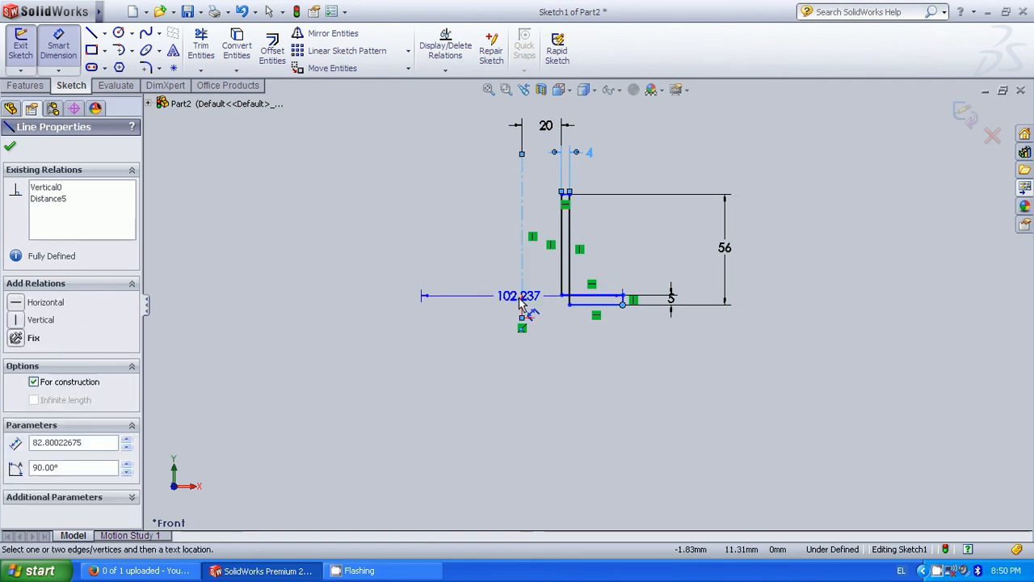
click(557, 381)
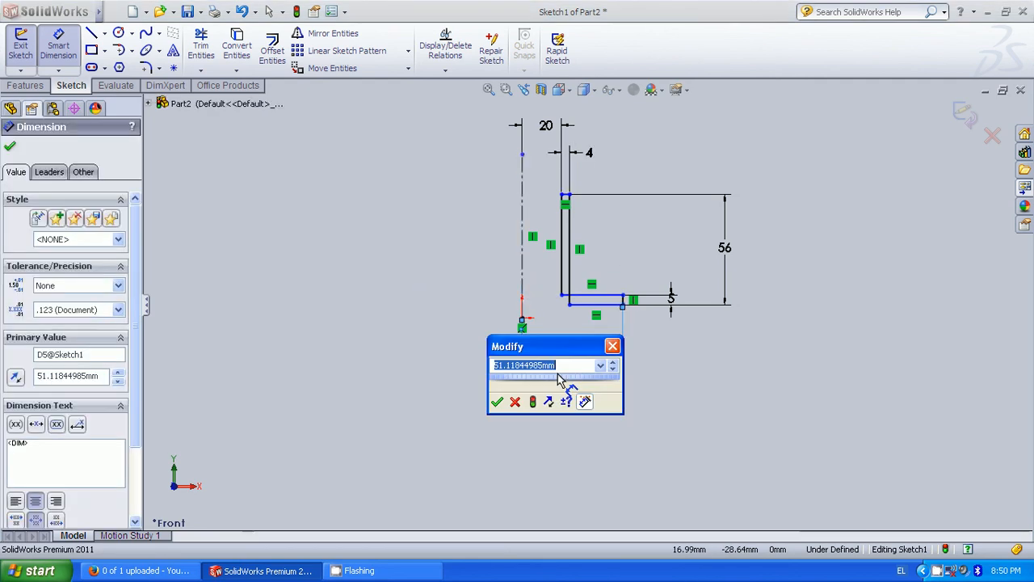
text(30)
key(Return)
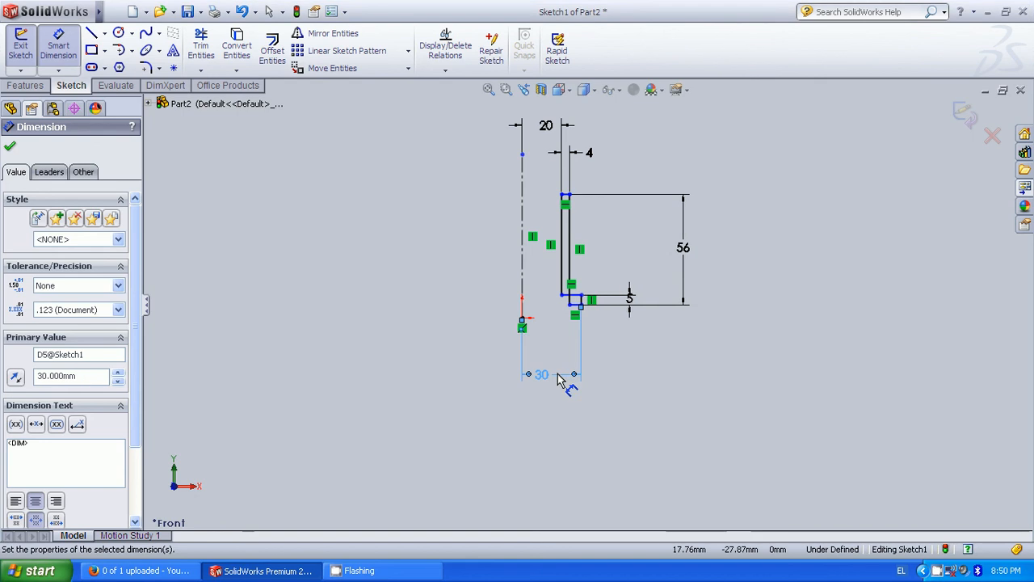
click(10, 149)
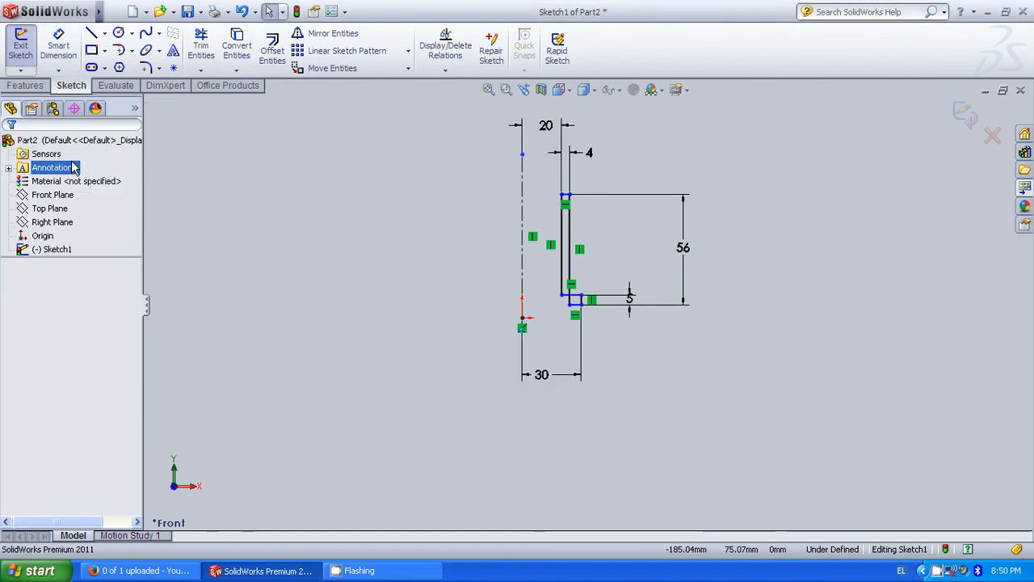
Reverse the 4 mm wall thickness dimension so the upright's inner edge lies on the centerline side of its outer edge
scroll(604, 257, down, 2)
scroll(603, 259, down, 1)
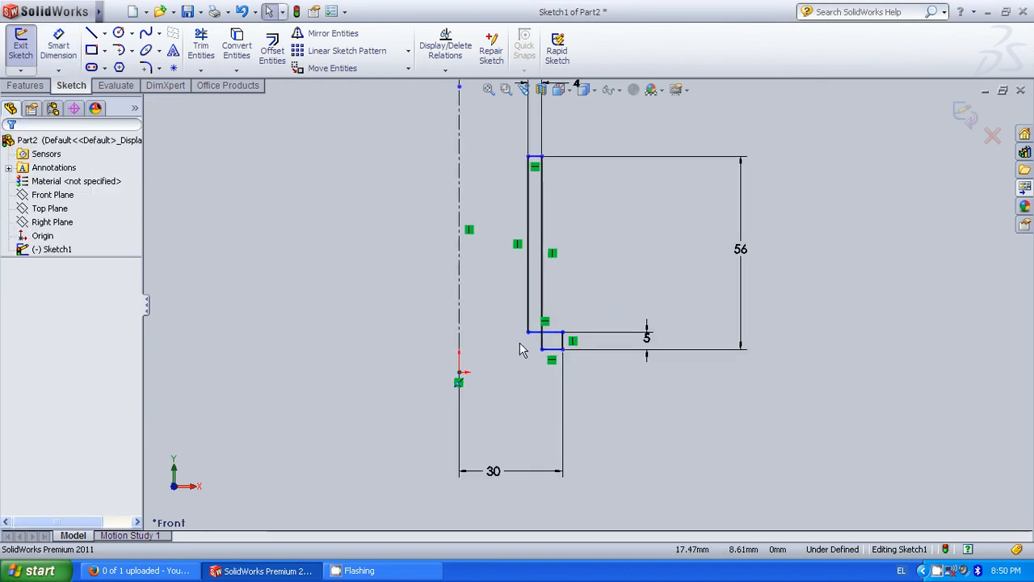
scroll(571, 334, up, 3)
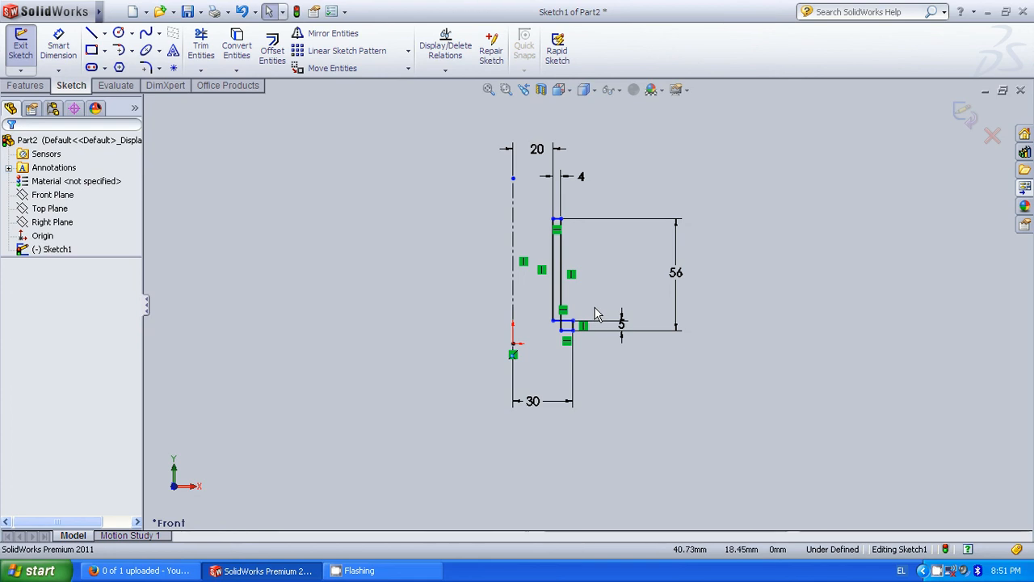
double_click(577, 179)
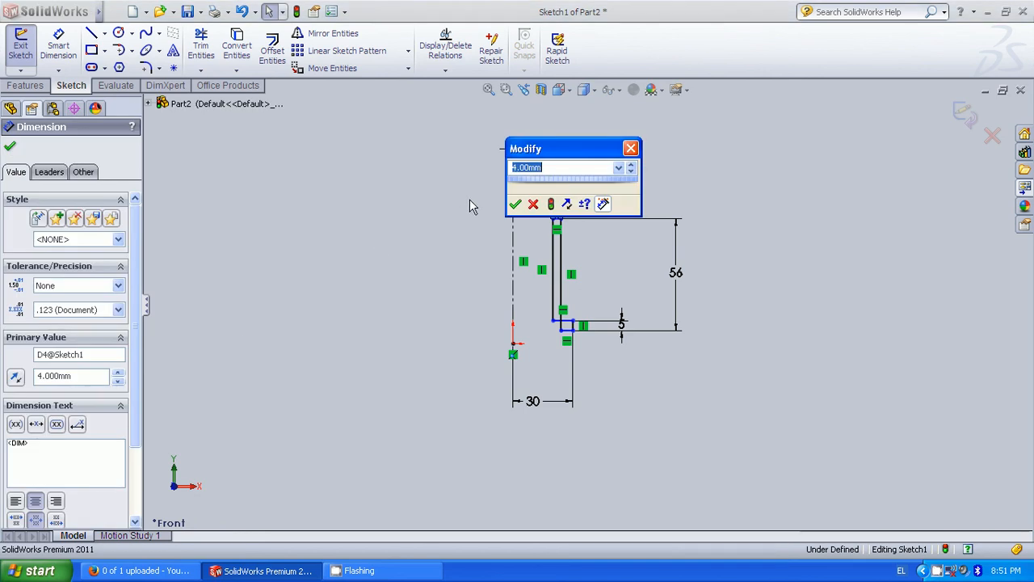
text(20)
key(Return)
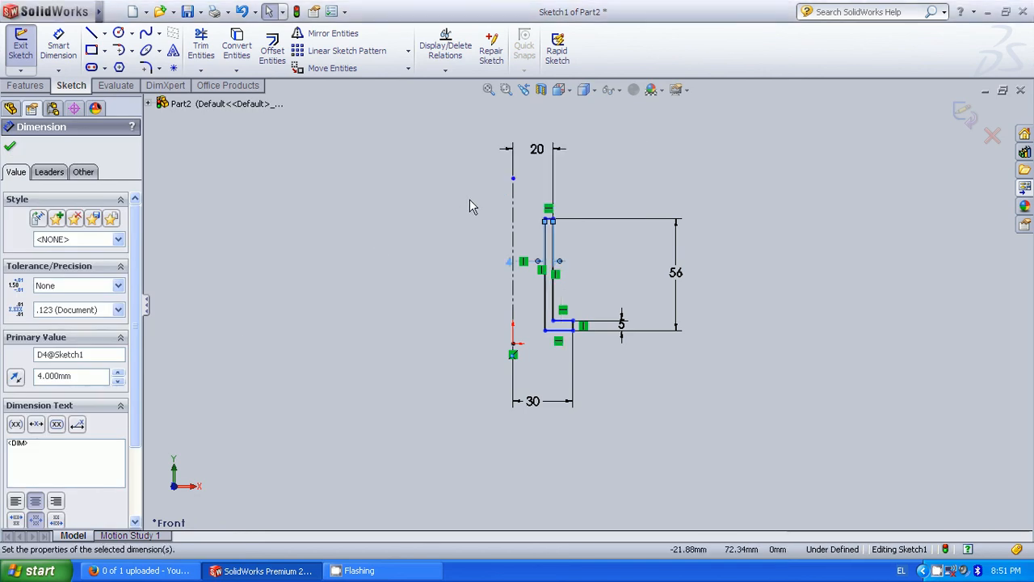
click(10, 149)
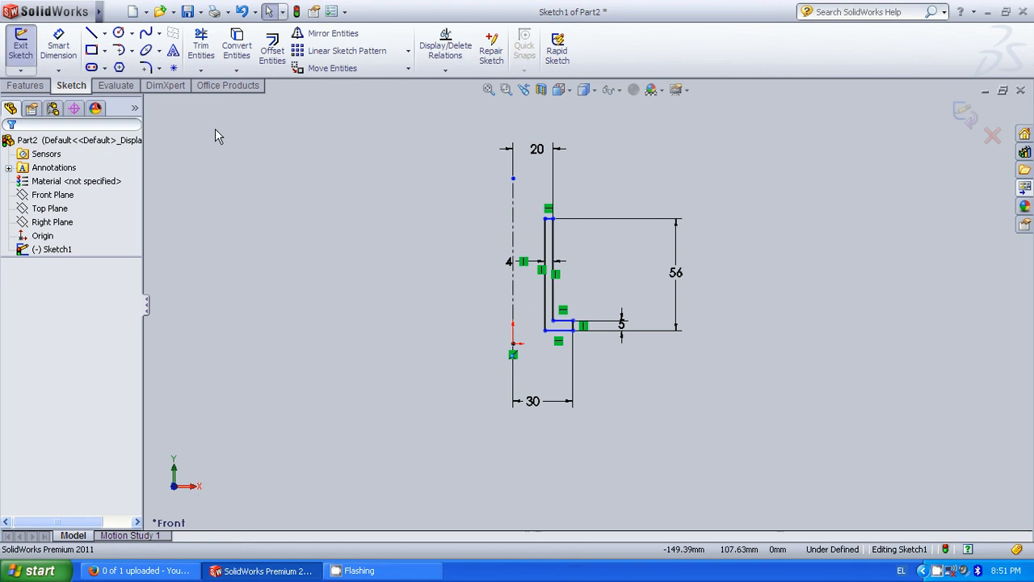
Finish the sketch and revolve the L profile 360 degrees about the centerline into a flanged bushing
click(20, 49)
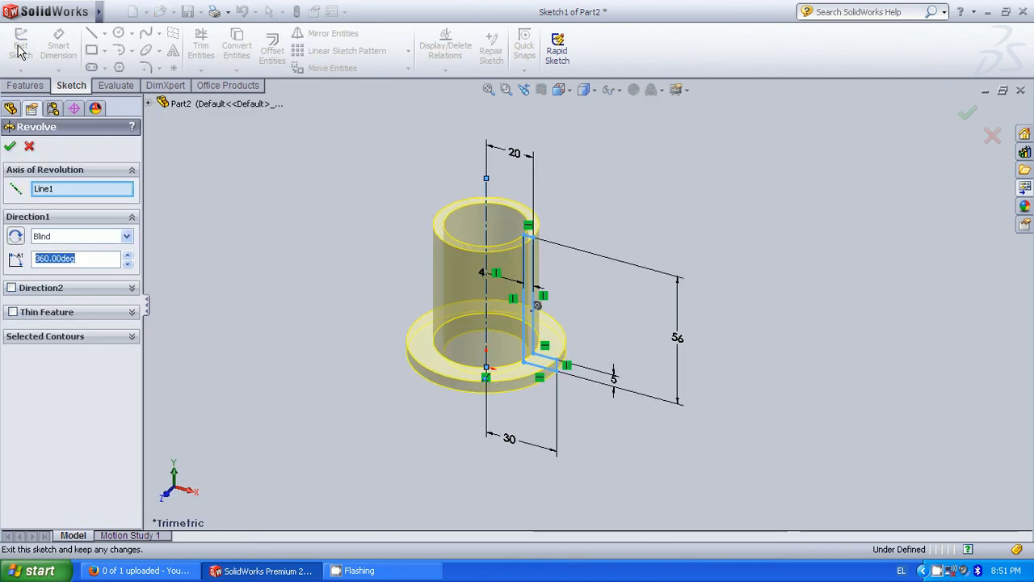
click(11, 148)
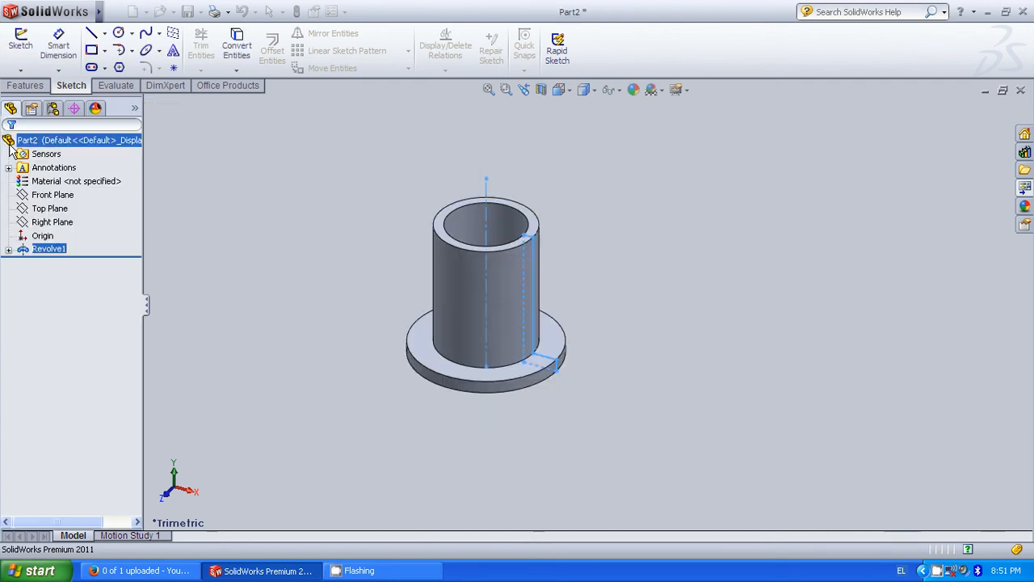
right_click(612, 296)
click(627, 371)
mouse_move(627, 371)
mouse_down()
mouse_move(576, 350)
mouse_move(635, 323)
mouse_up()
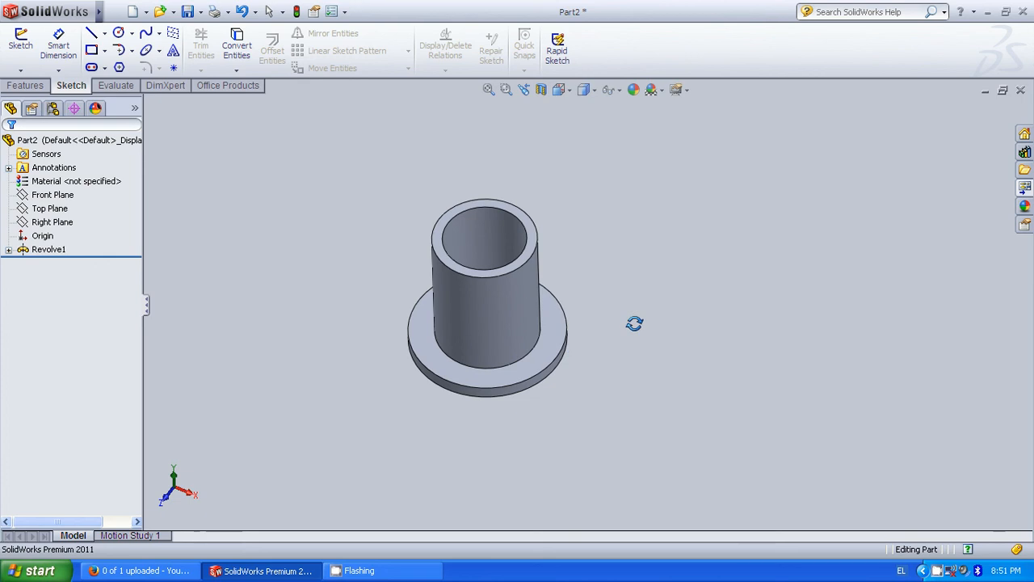